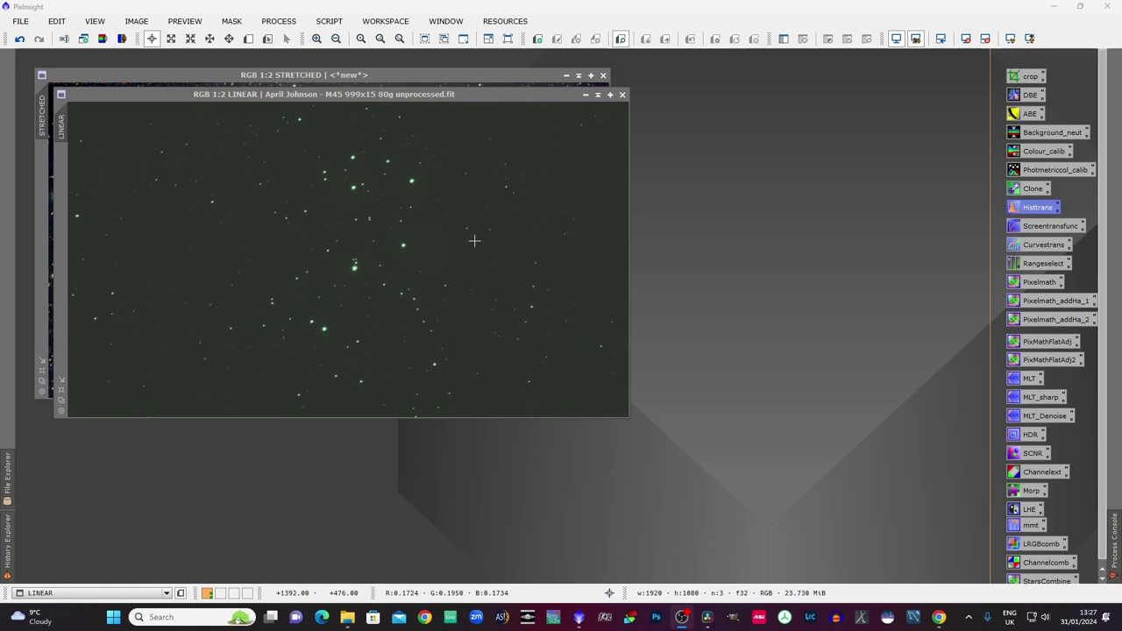
Step: Bring the STRETCHED Pleiades image window in front of the LINEAR one
left_click(437, 74)
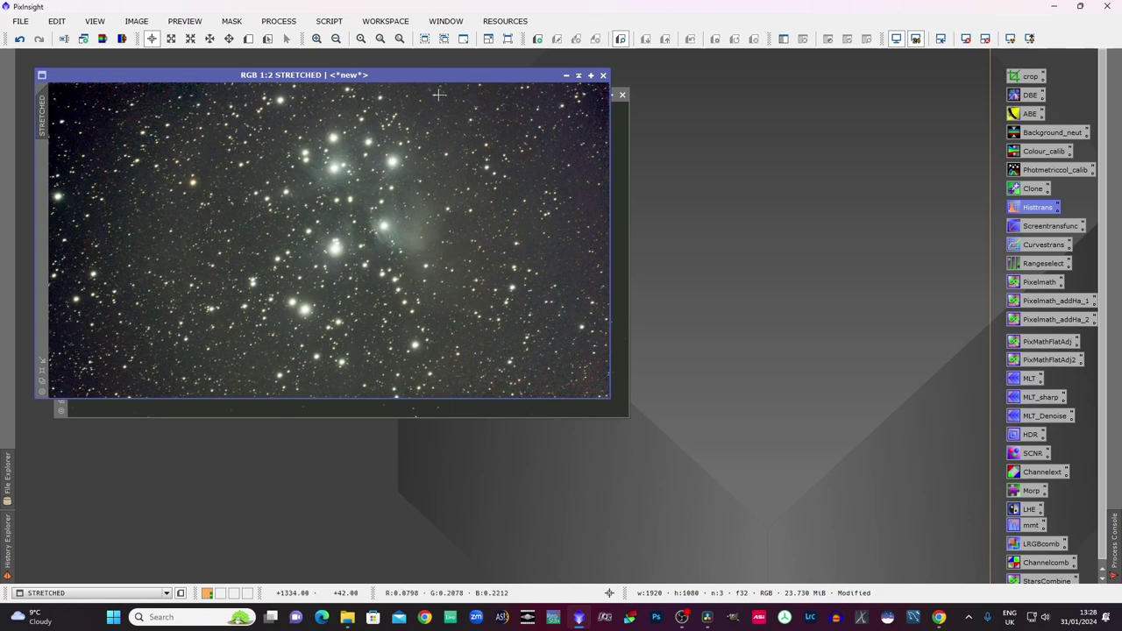
Step: Launch HistogramTransformation from the Histtrans process icon
double_click(1028, 207)
Step: Show the LINEAR image's histogram in HistogramTransformation and bring the LINEAR window forward
left_click(684, 375)
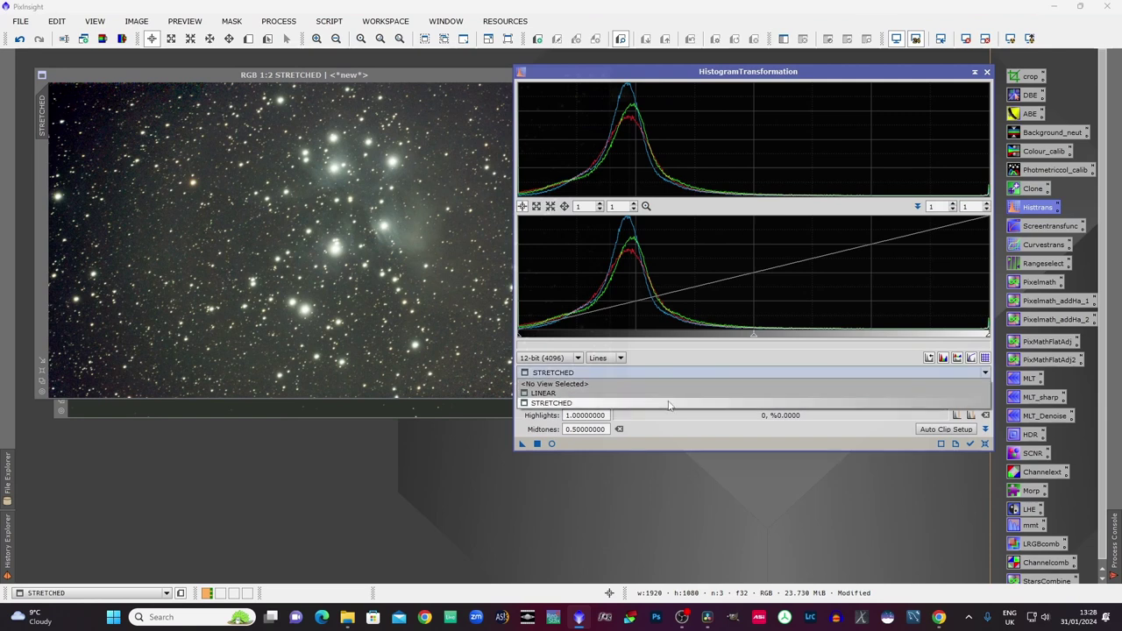
left_click(524, 403)
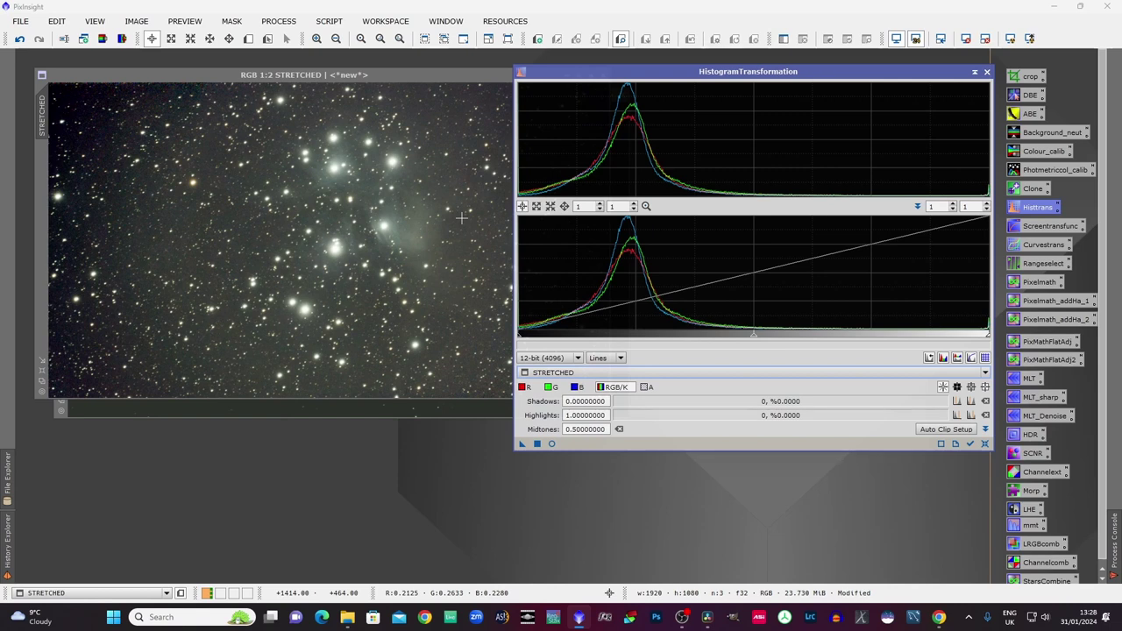
left_click(720, 375)
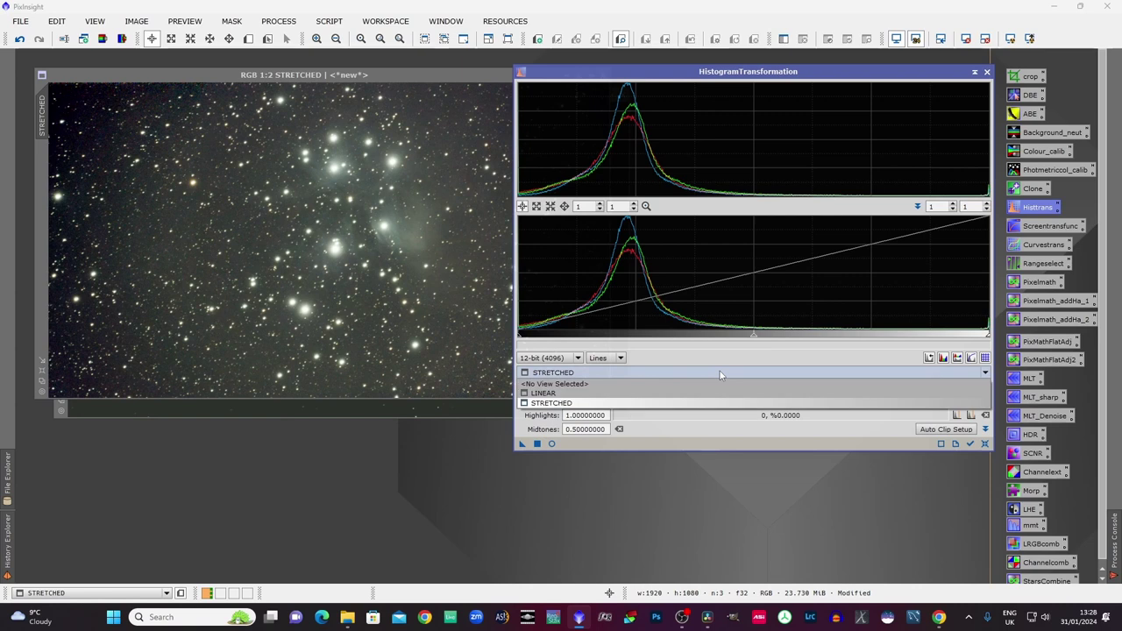
left_click(638, 394)
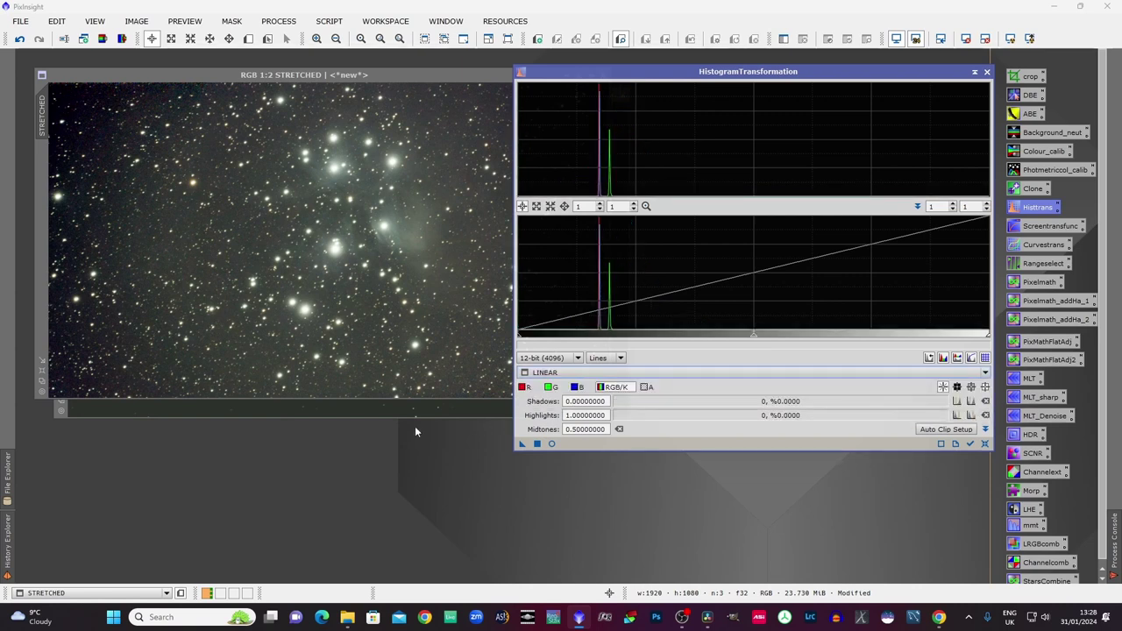
left_click(379, 411)
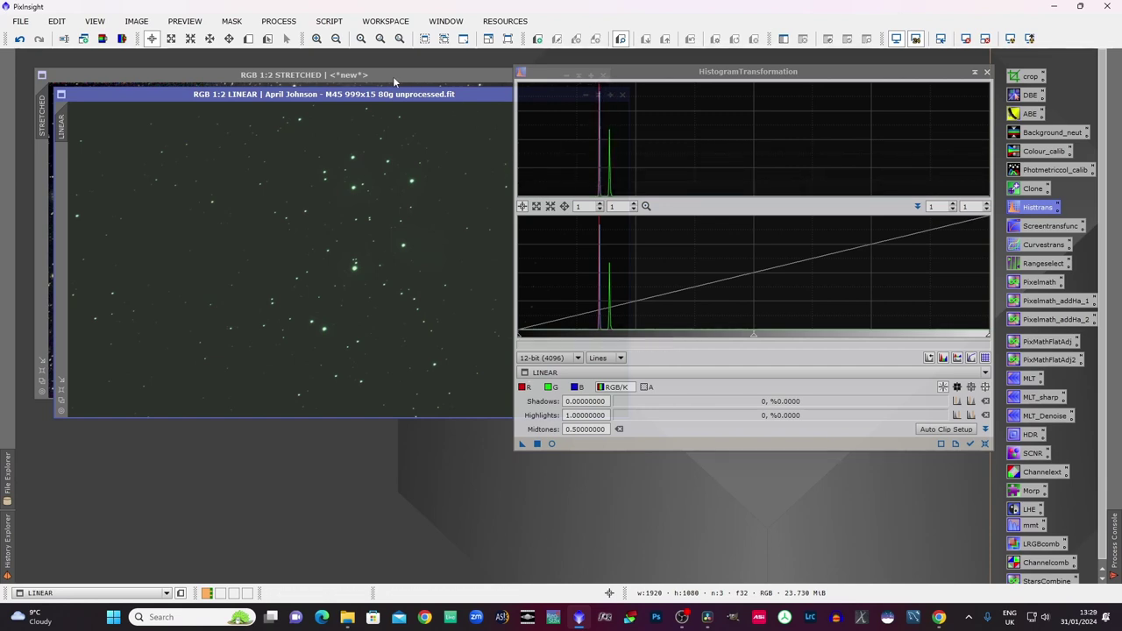
Step: Switch the histogram view back to STRETCHED and put the stretched Pleiades image in front
left_click(646, 373)
left_click(570, 402)
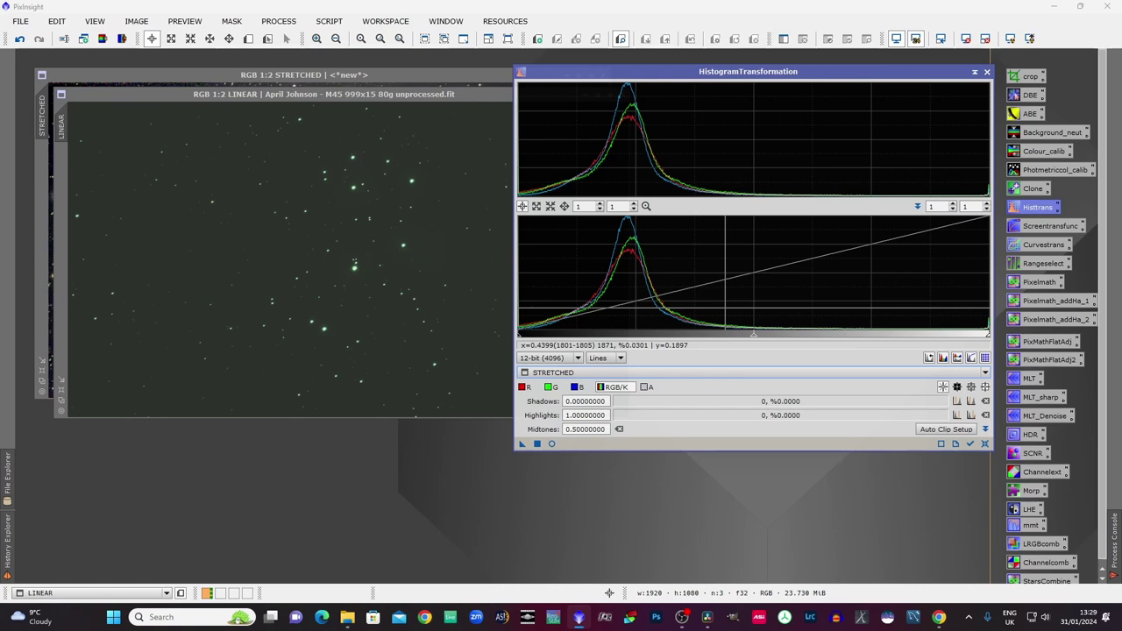
left_click(309, 79)
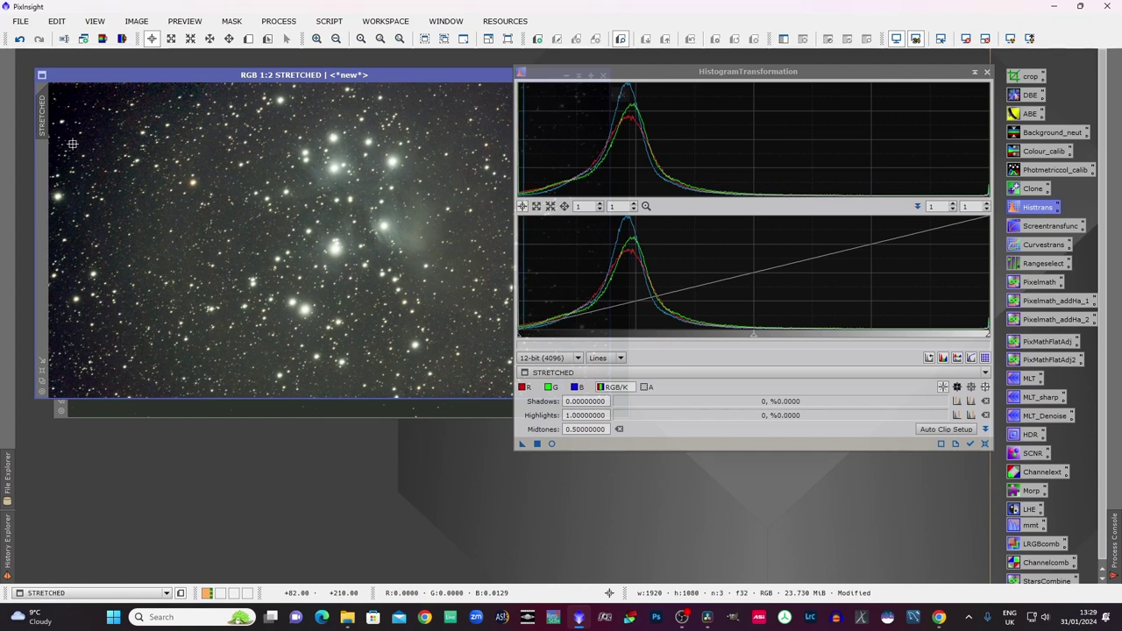
left_click(97, 131)
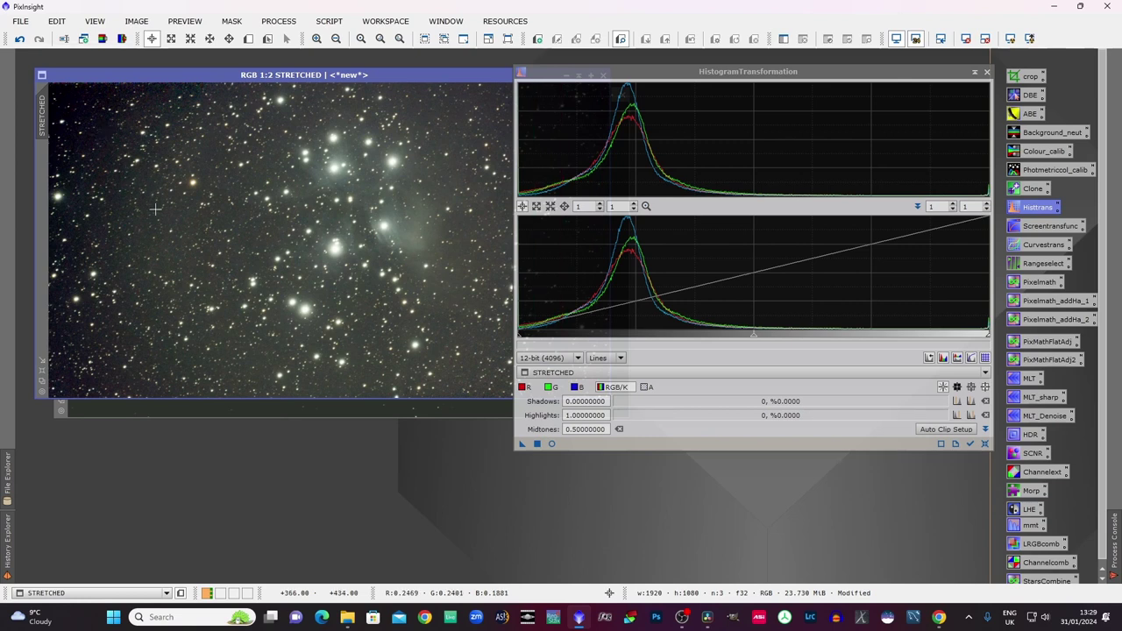
left_click(169, 220)
left_click(249, 239)
left_click(198, 219)
left_click(221, 220)
left_click(217, 229)
left_click(223, 224)
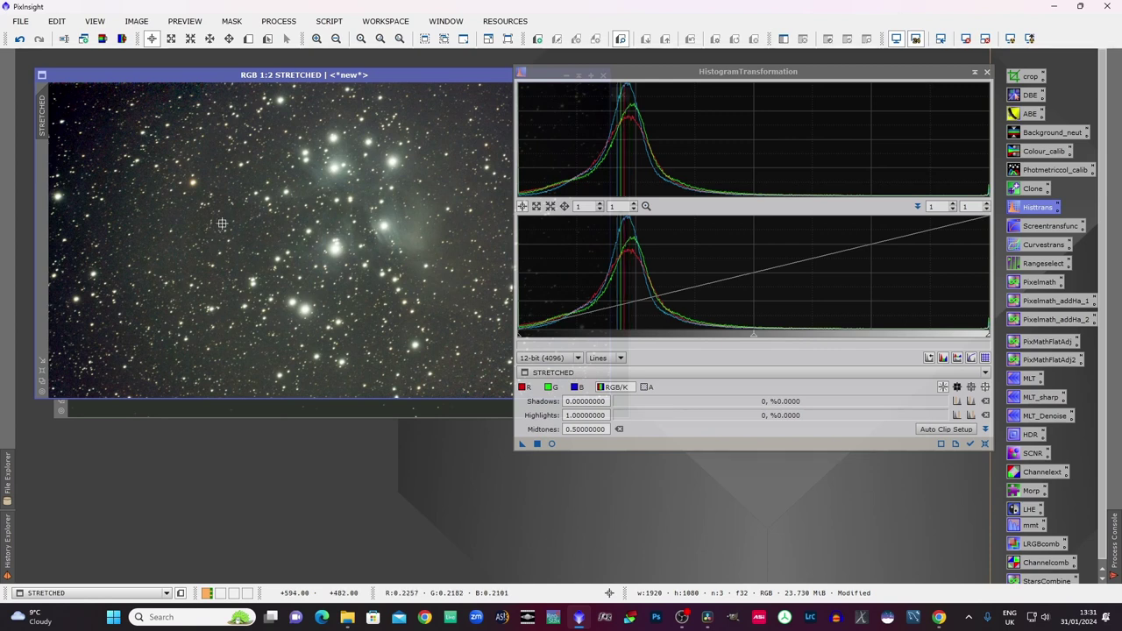
left_click(225, 224)
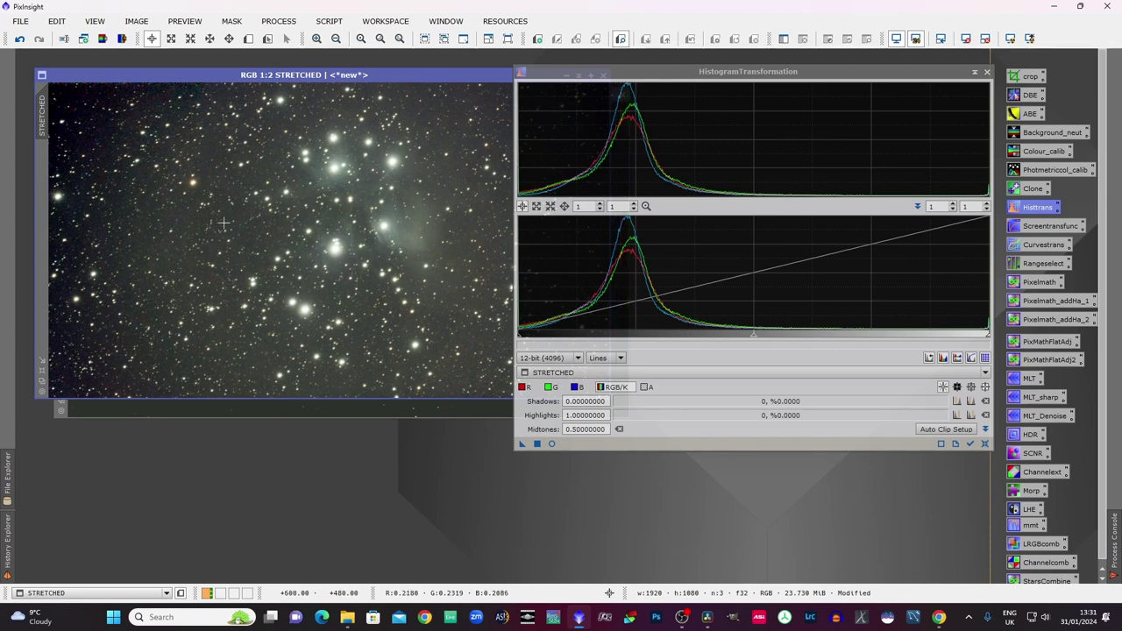
left_click(224, 225)
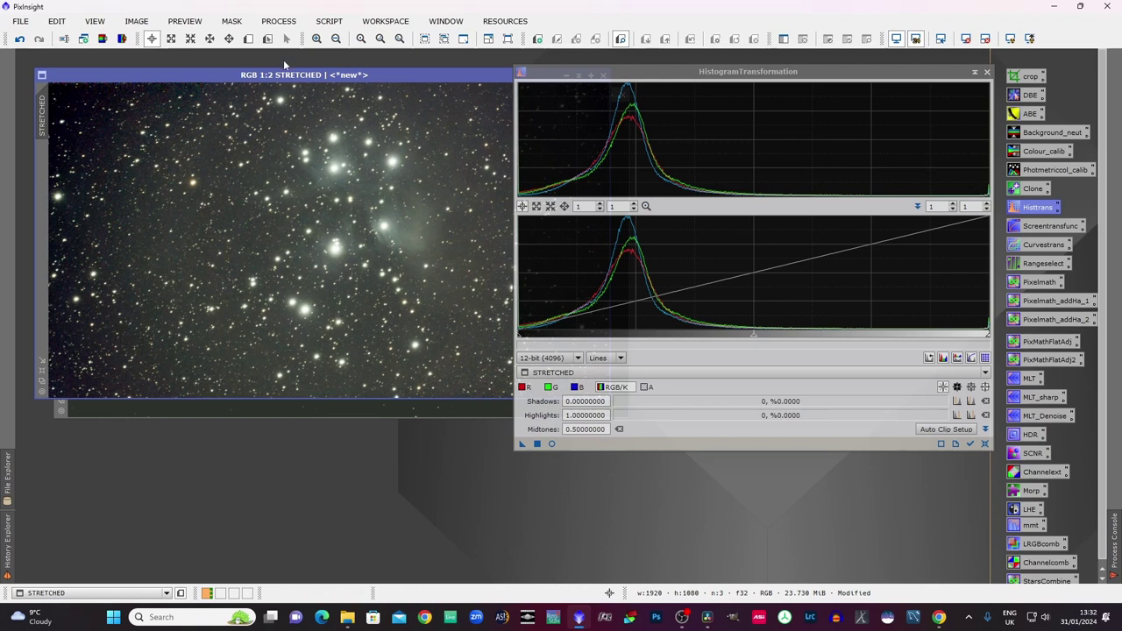
left_click(267, 410)
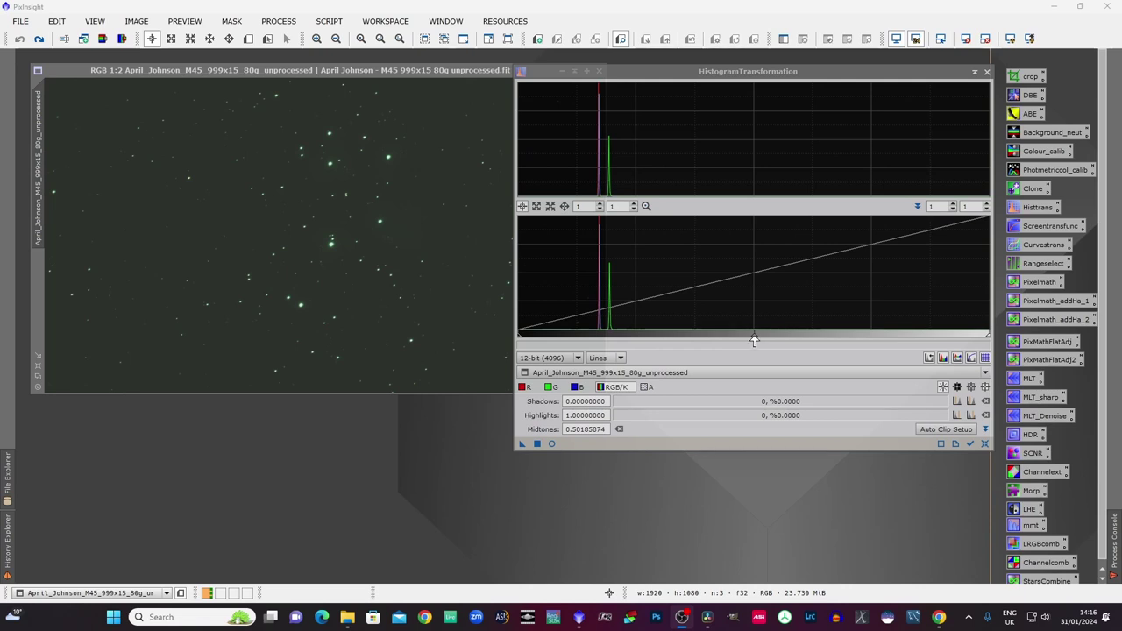
Step: Try the unprocessed image's midtones and shadows sliders, then turn on the Real-Time Preview
mouse_move(754, 339)
left_mouse_down()
mouse_move(732, 339)
mouse_move(776, 337)
mouse_move(718, 340)
mouse_move(778, 337)
mouse_move(725, 338)
mouse_move(754, 336)
left_mouse_up()
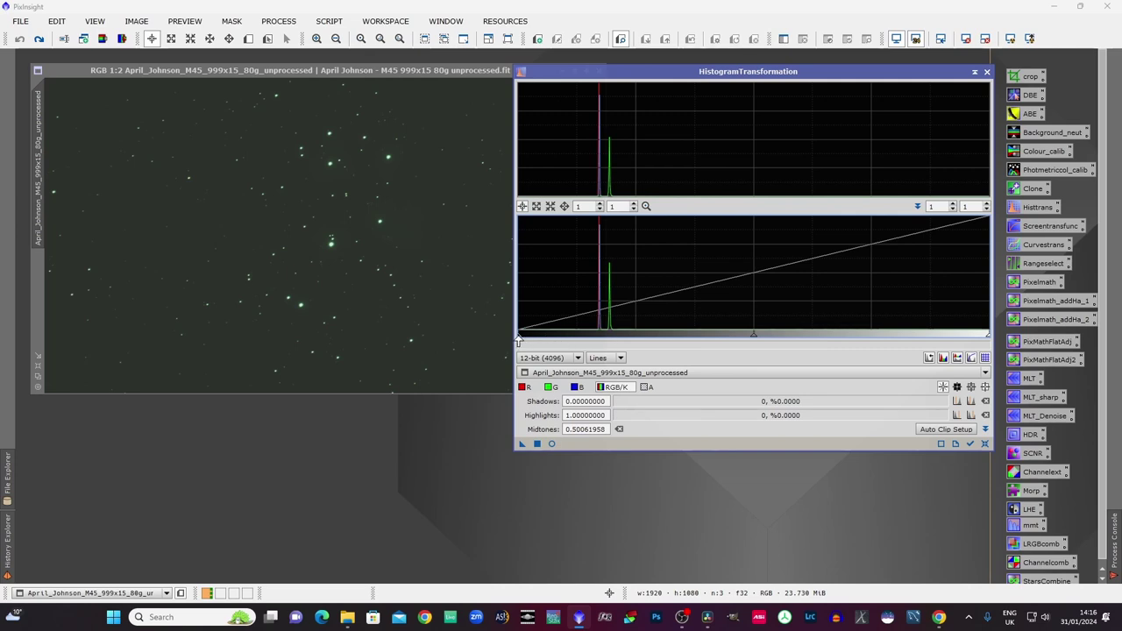
mouse_move(519, 340)
left_mouse_down()
mouse_move(547, 340)
mouse_move(518, 340)
left_mouse_up()
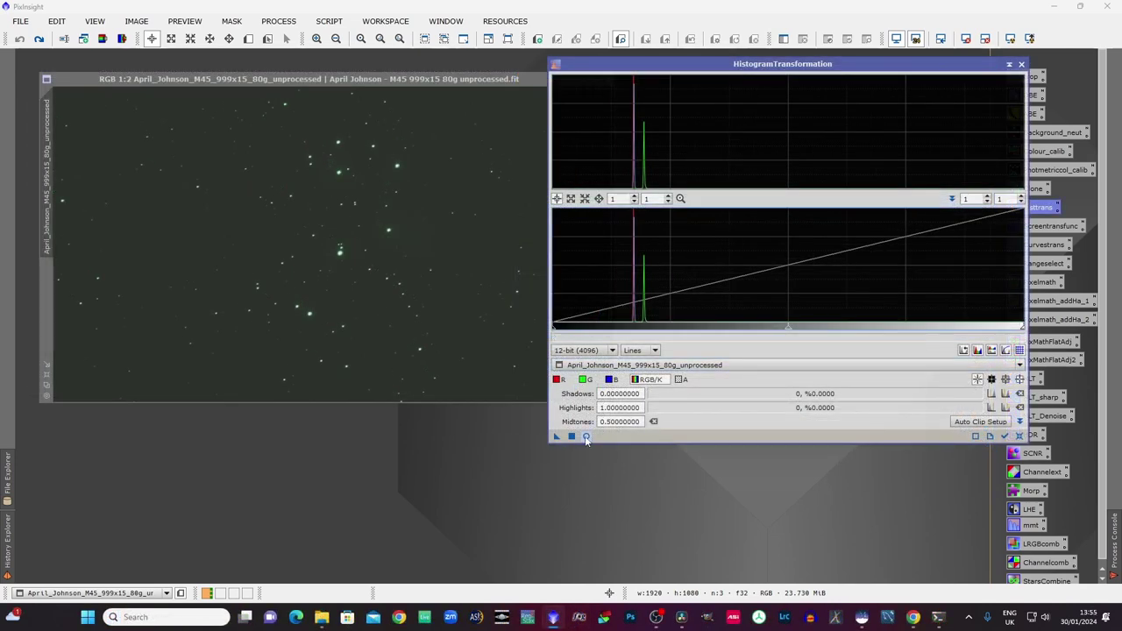
left_click(585, 436)
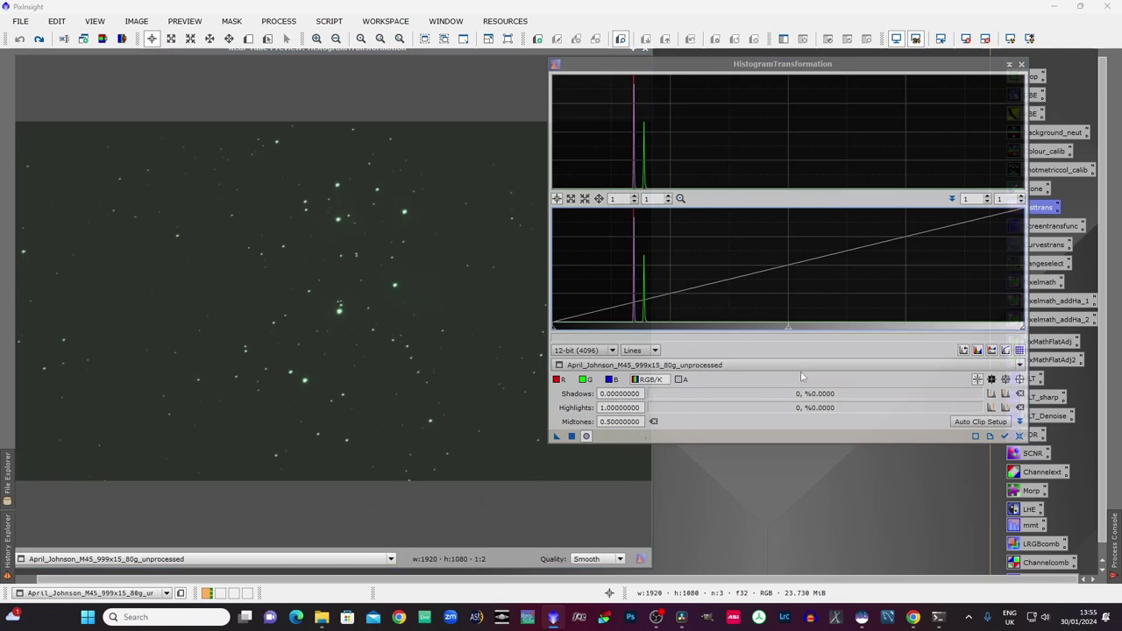
Step: Move the dialog off the preview and set shadows 0.05452292 and midtones 0.43381390
left_click_drag(649, 68, 693, 73)
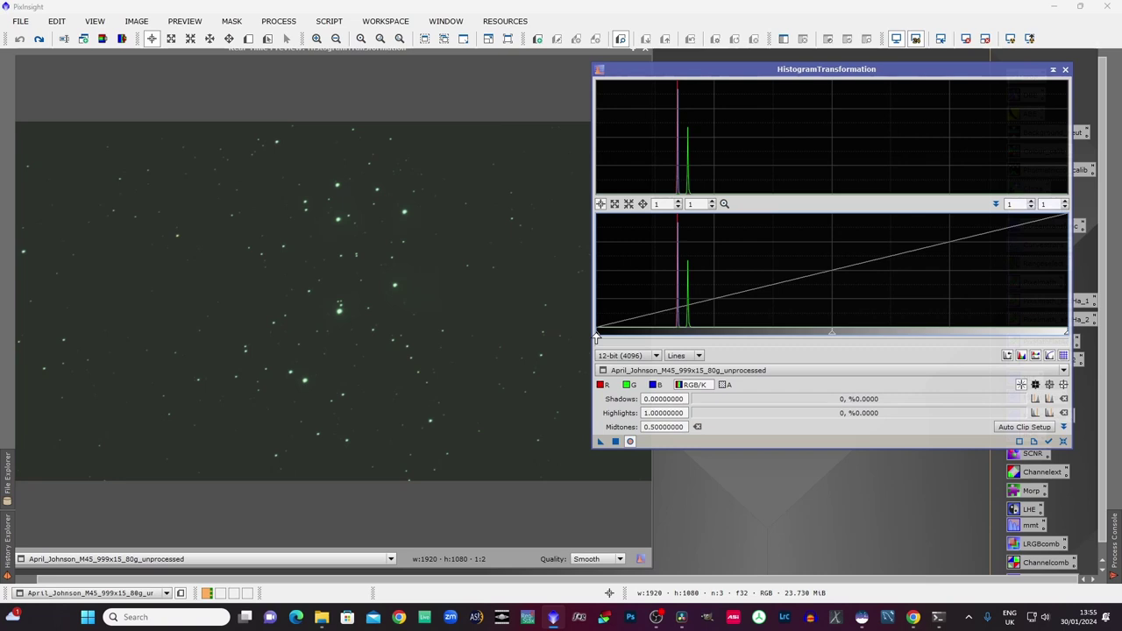
left_click_drag(596, 336, 622, 336)
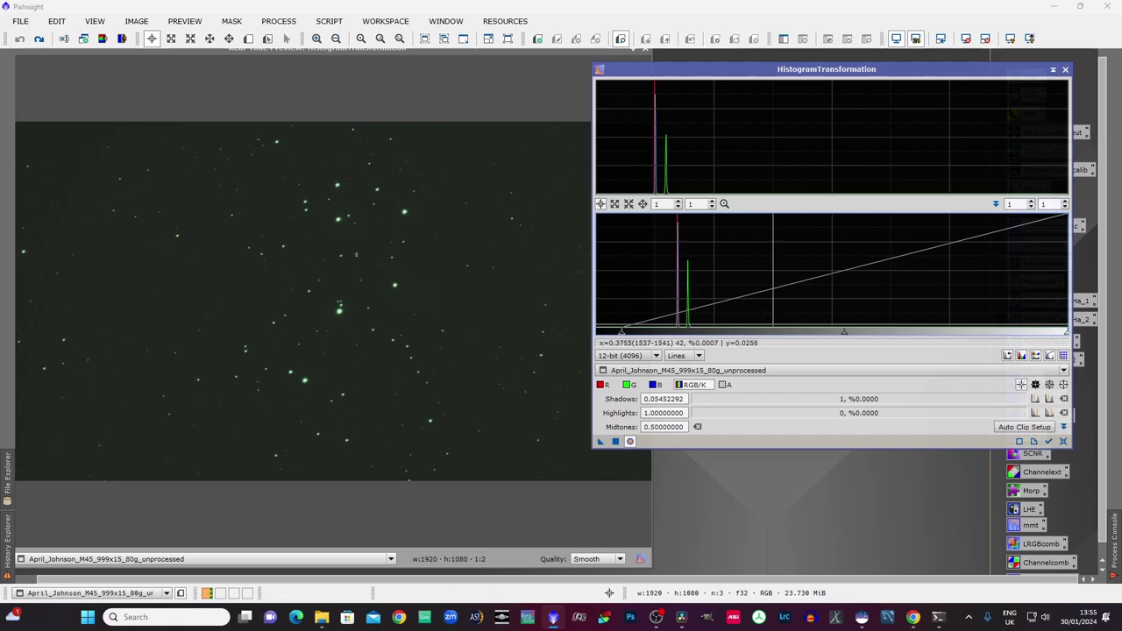
left_click_drag(843, 336, 814, 335)
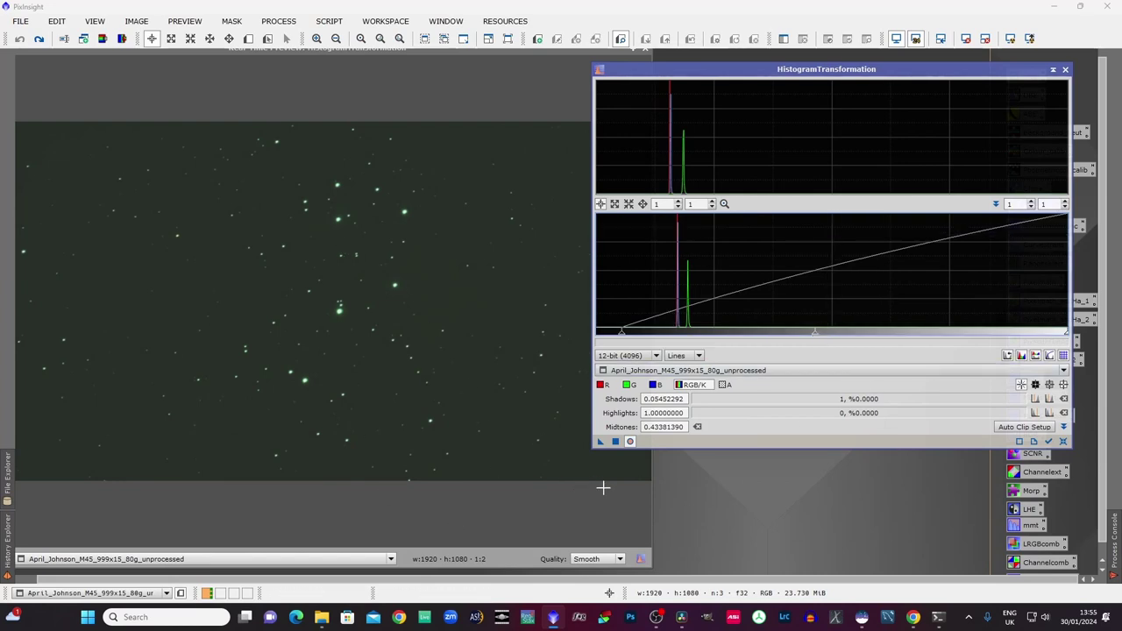
Step: Apply the stretch to the Pleiades image twice, then reset the histogram settings to defaults
left_click(615, 442)
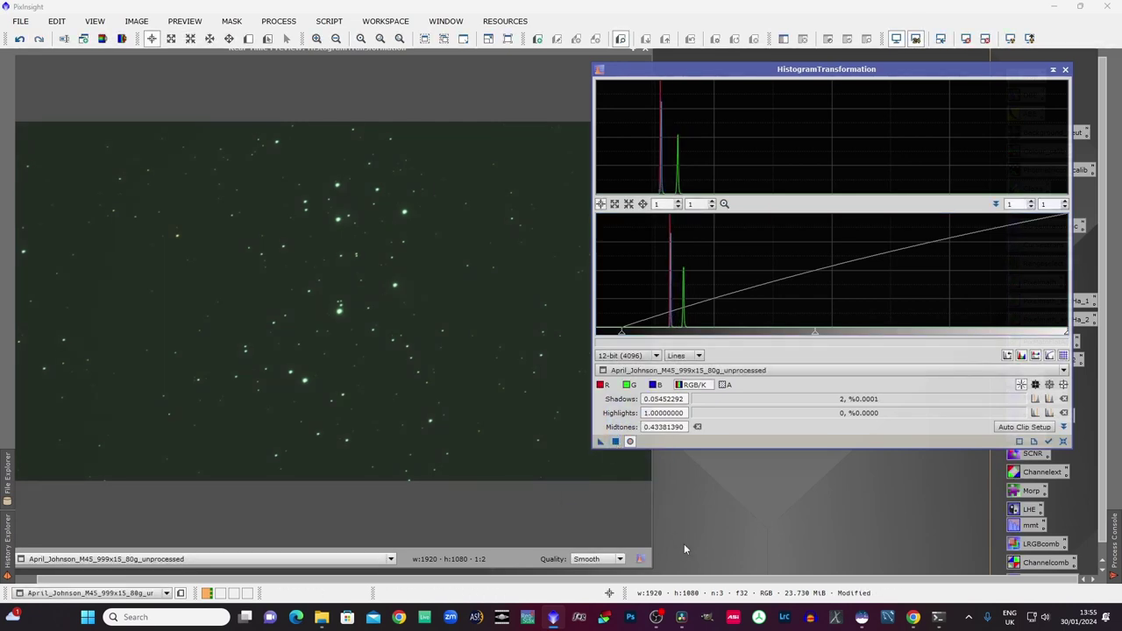
left_click(615, 442)
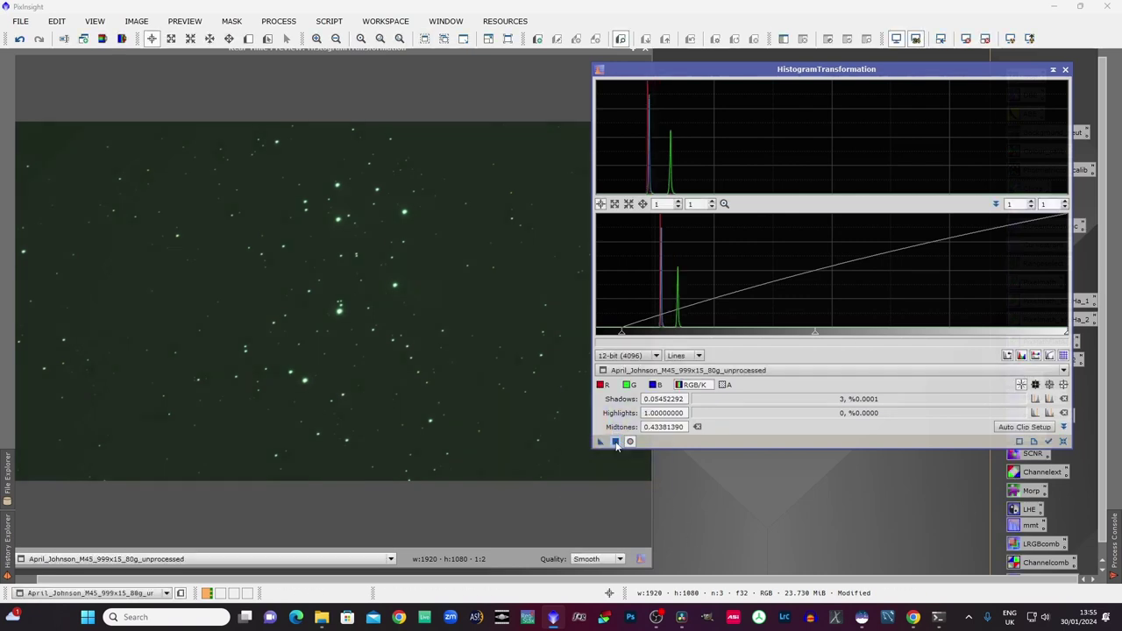
left_click(1064, 442)
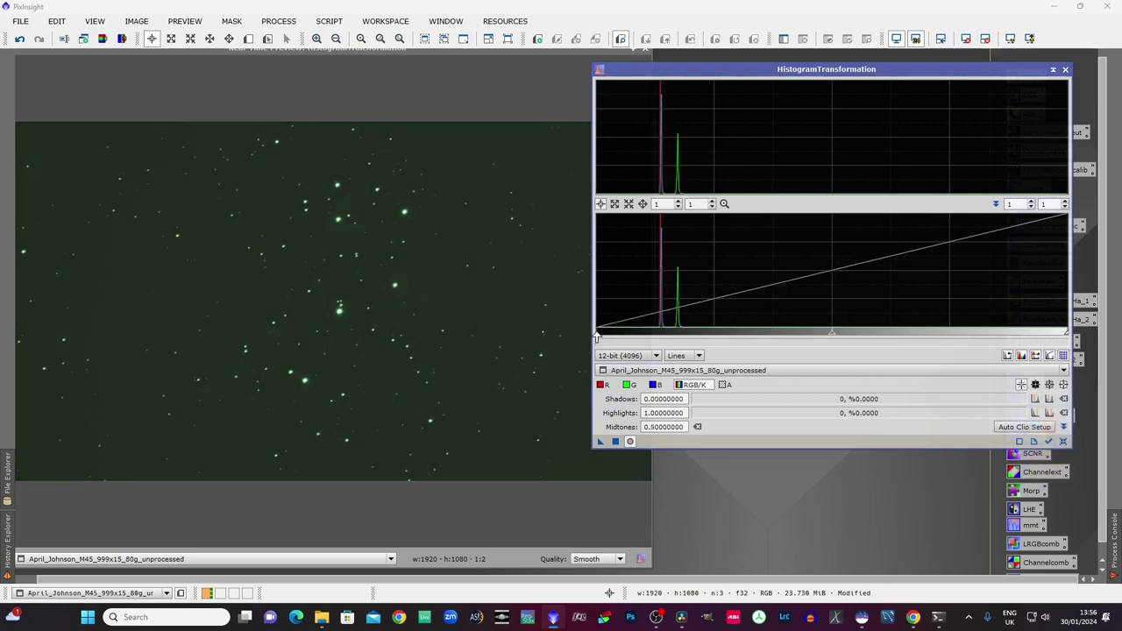
Step: Set shadows to 0.07063197 and midtones to 0.40, then apply the stretch
left_click_drag(596, 336, 629, 333)
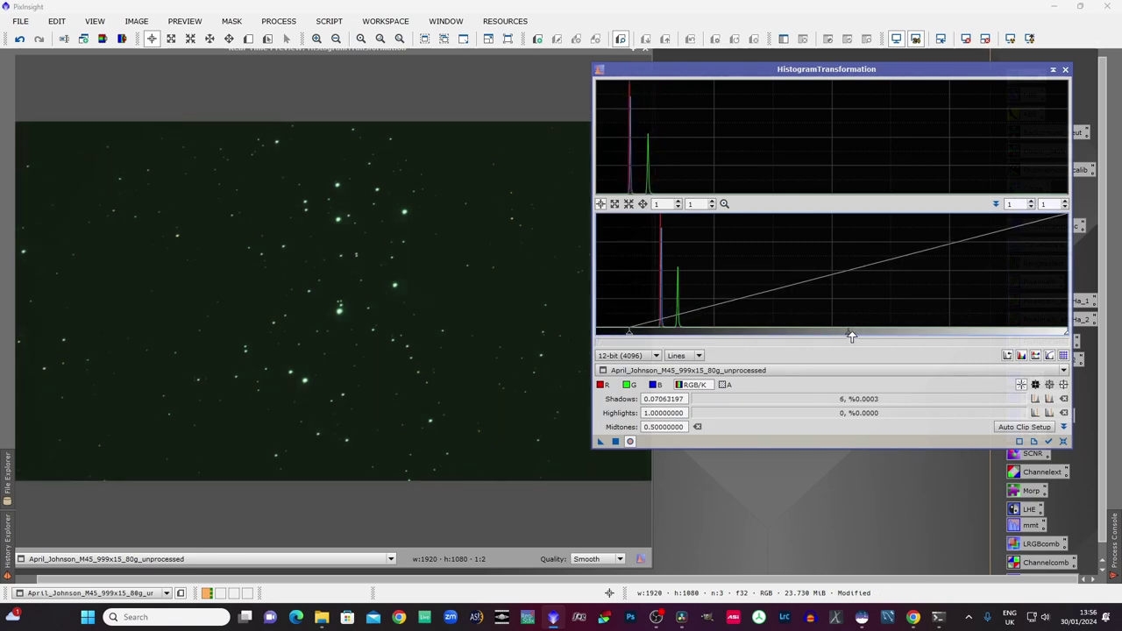
left_click_drag(850, 334, 804, 334)
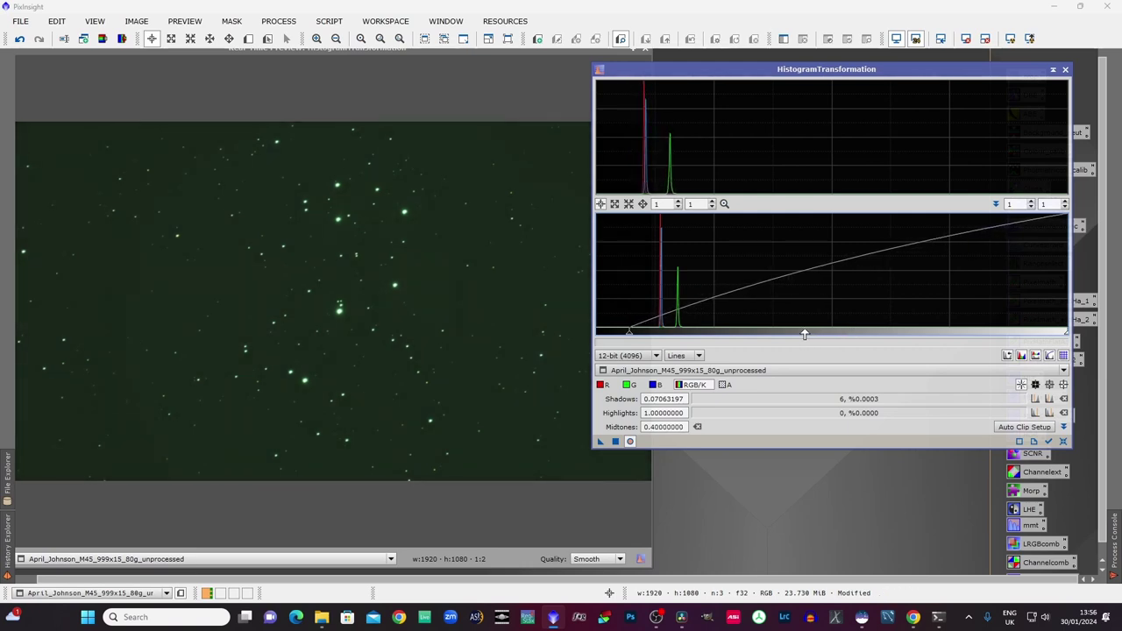
left_click(616, 441)
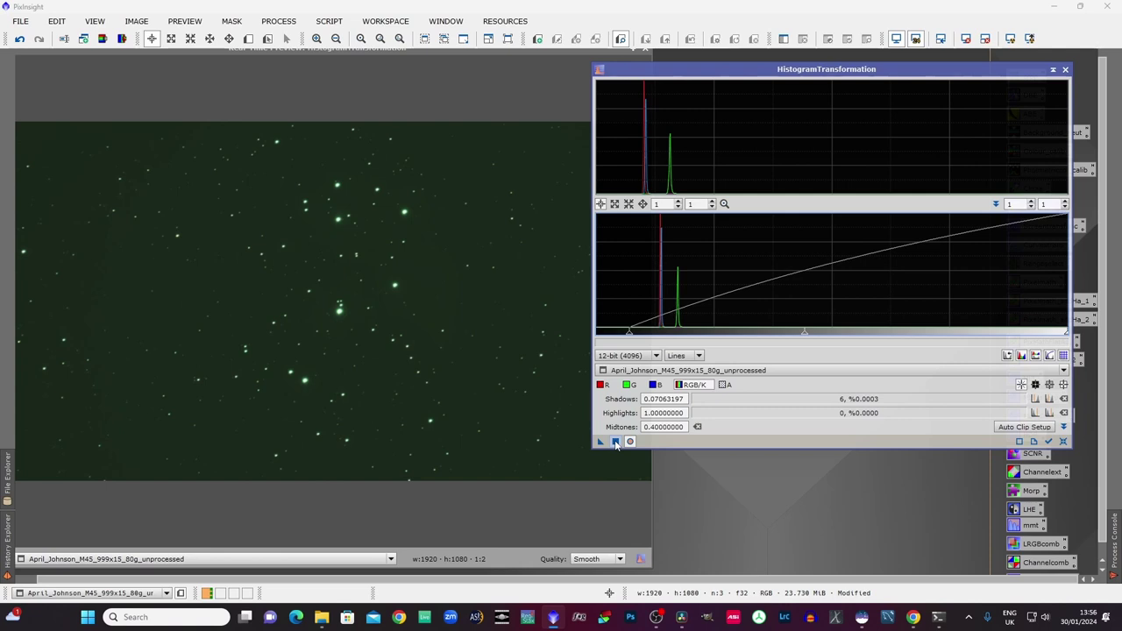
left_click(616, 442)
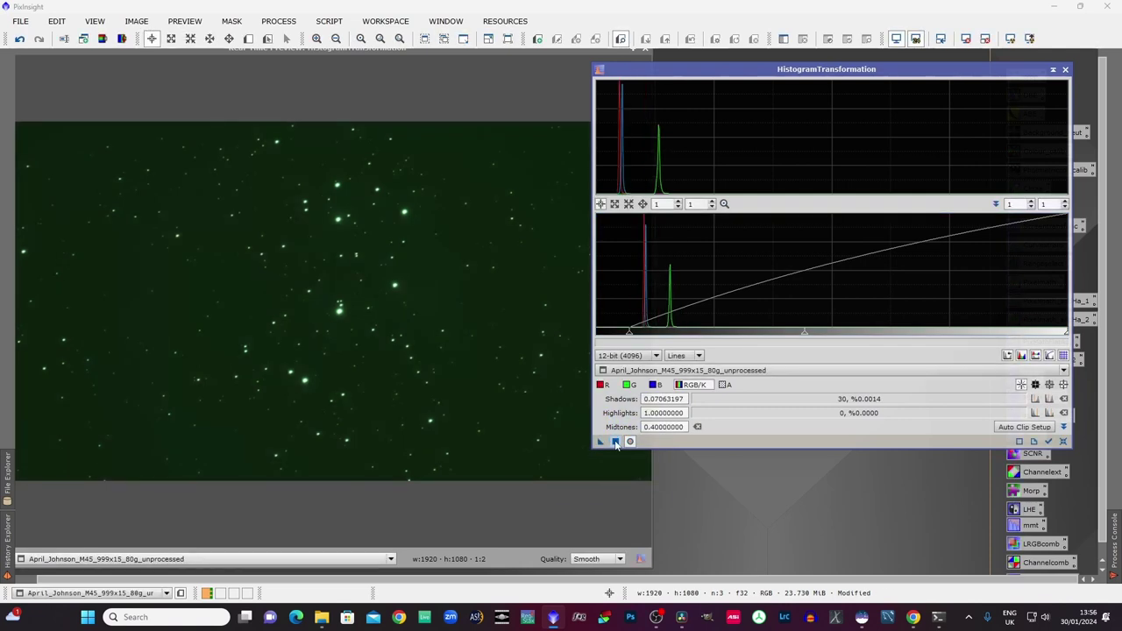
Step: Lower the midtones with shadows back near zero and apply the brightening stretch
left_click_drag(800, 335, 756, 335)
left_click_drag(629, 333, 597, 335)
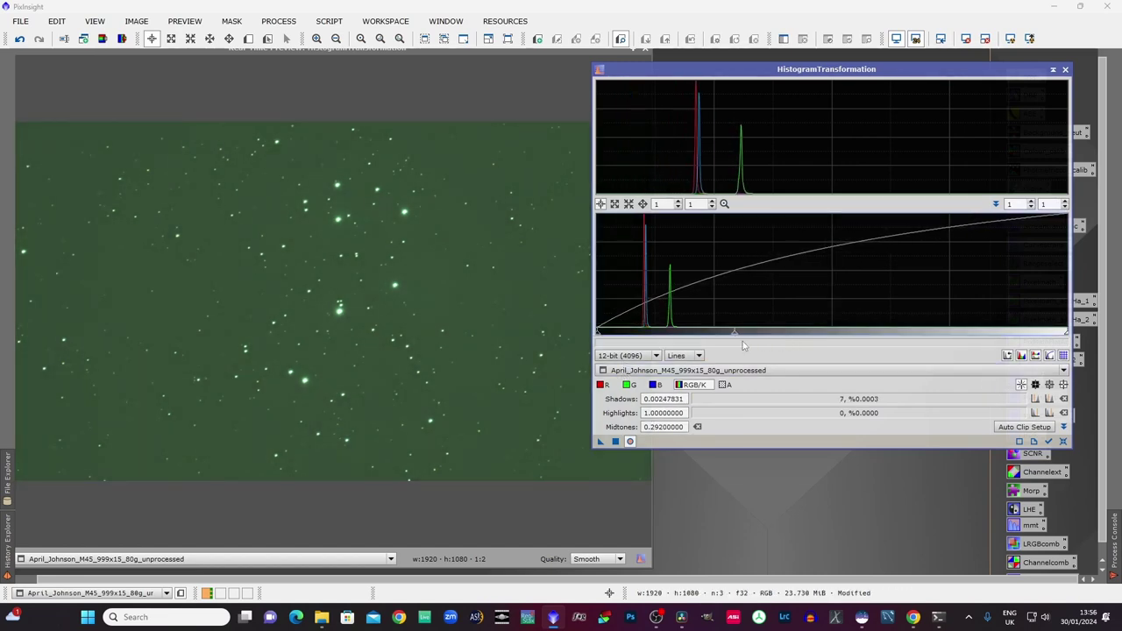
left_click_drag(735, 334, 778, 334)
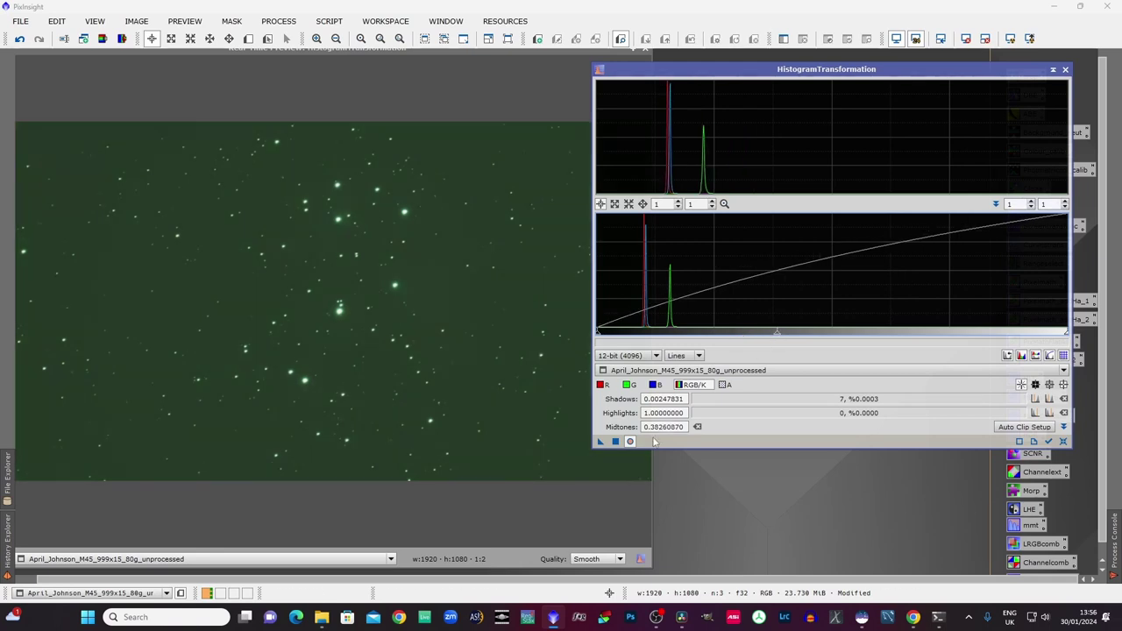
left_click(616, 442)
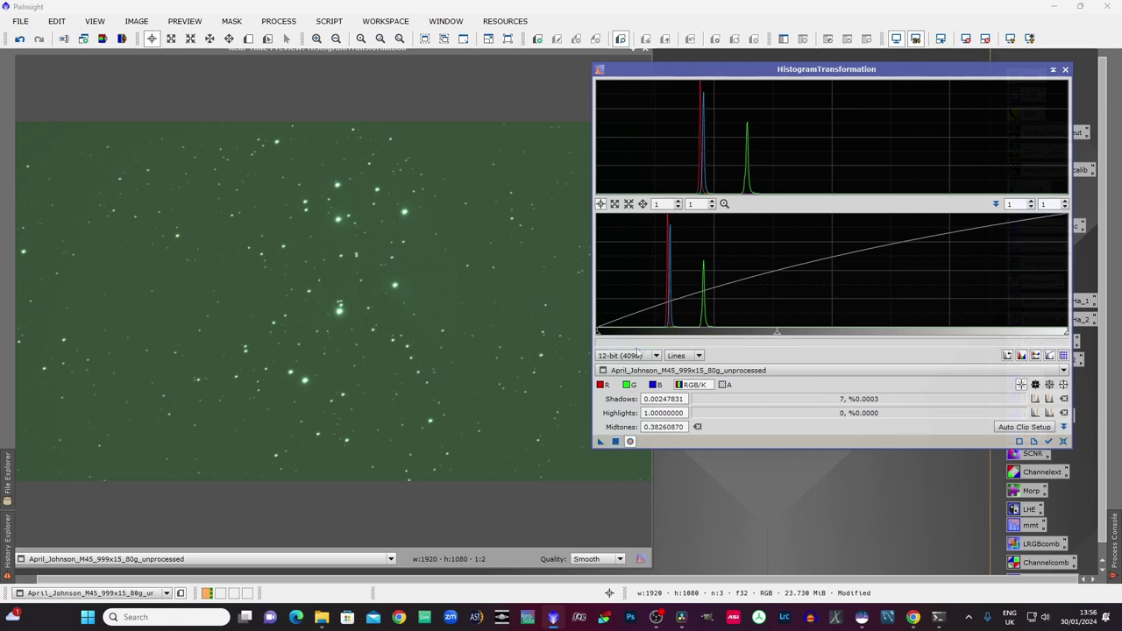
Step: Clip the shadows to 0.13630731 to darken the sky, apply, and reset the settings
left_click_drag(597, 336, 660, 336)
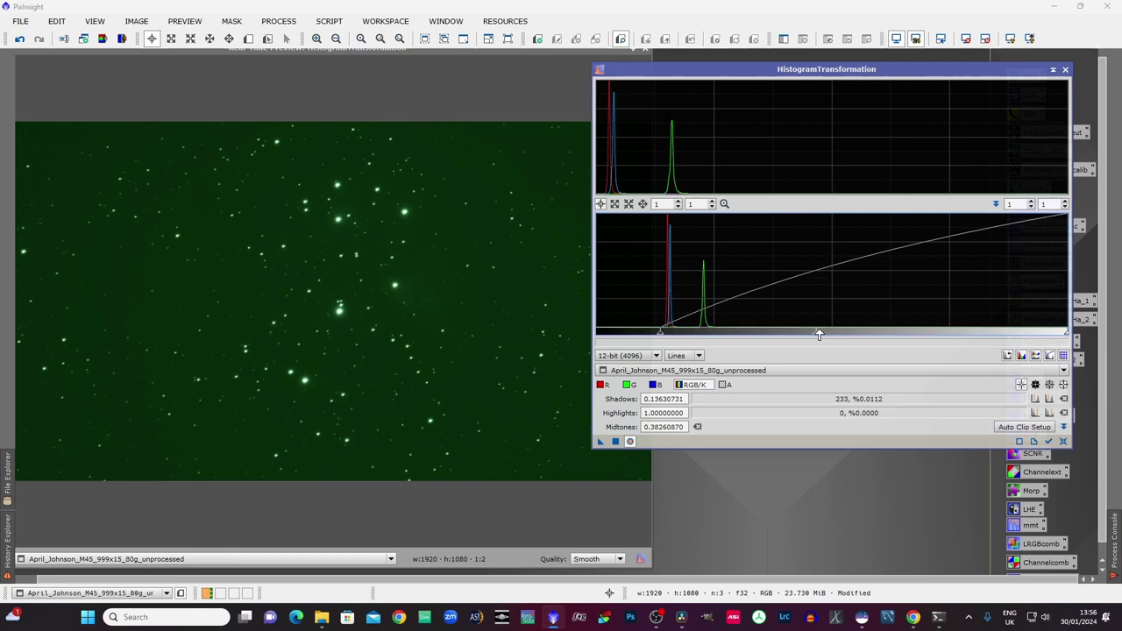
left_click(616, 441)
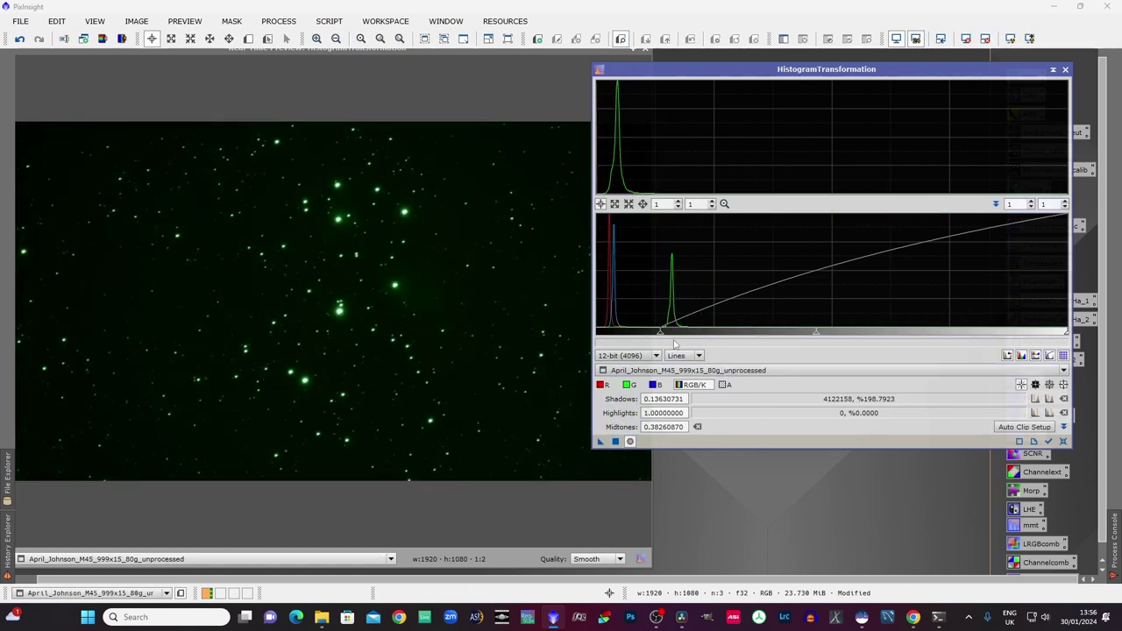
left_click(1064, 441)
Step: Return the shadows to 0 and lower the midtones to about 0.43
mouse_move(597, 334)
left_mouse_down()
mouse_move(623, 334)
mouse_move(590, 336)
mouse_move(613, 336)
left_mouse_up()
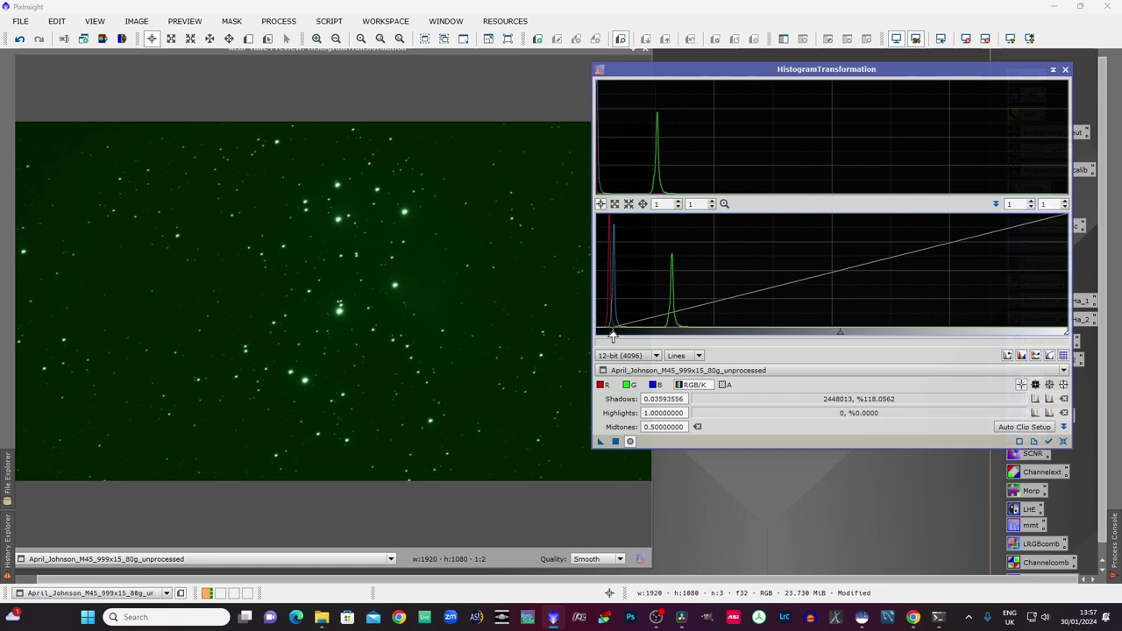
left_click_drag(613, 335, 612, 335)
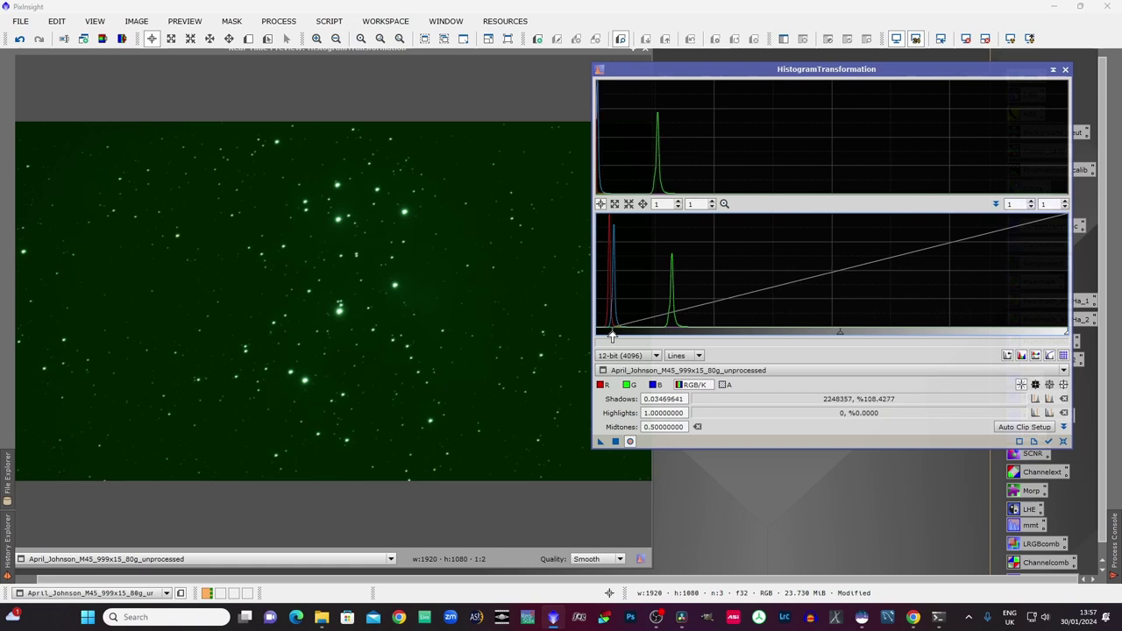
left_click_drag(613, 336, 593, 334)
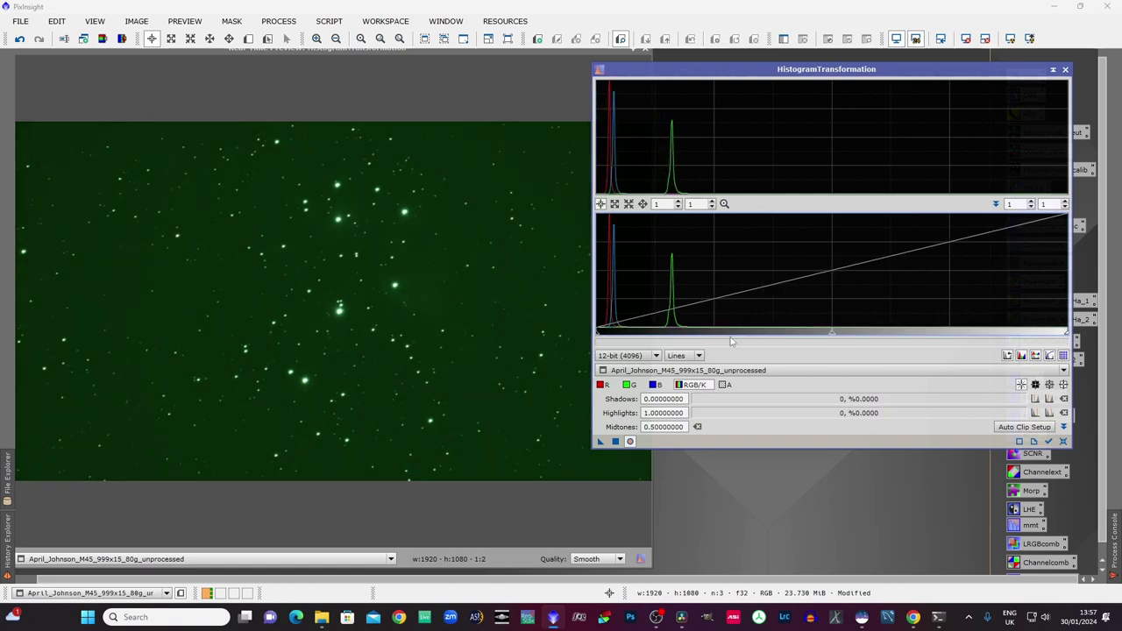
left_click_drag(832, 335, 796, 336)
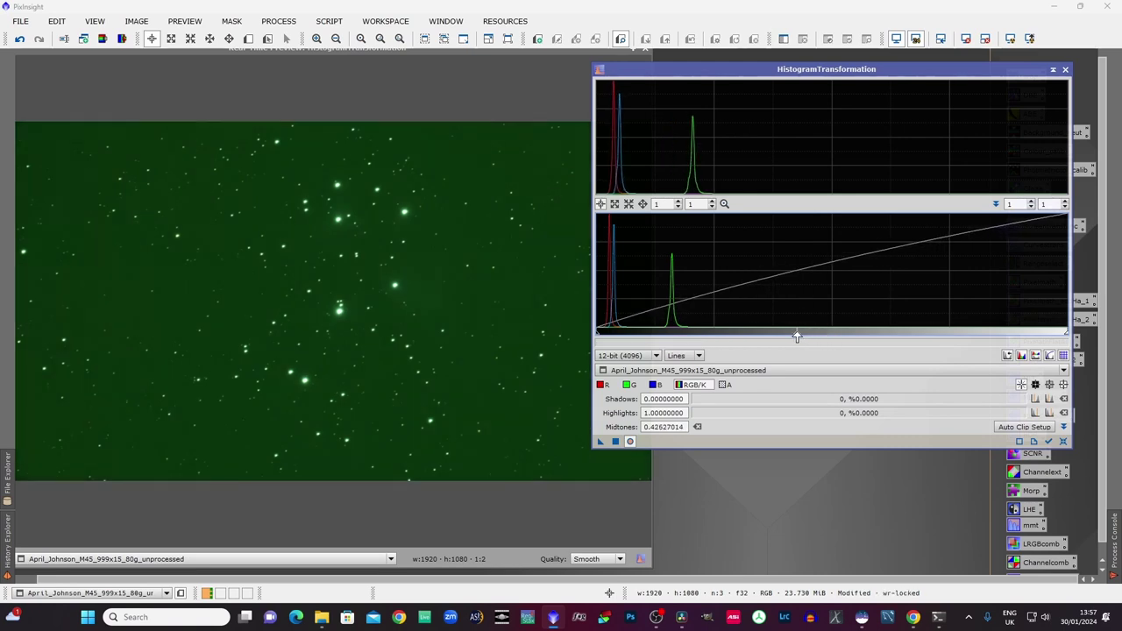
Step: Apply the midtone stretch four times, then reset midtones to 0.5
left_click(615, 442)
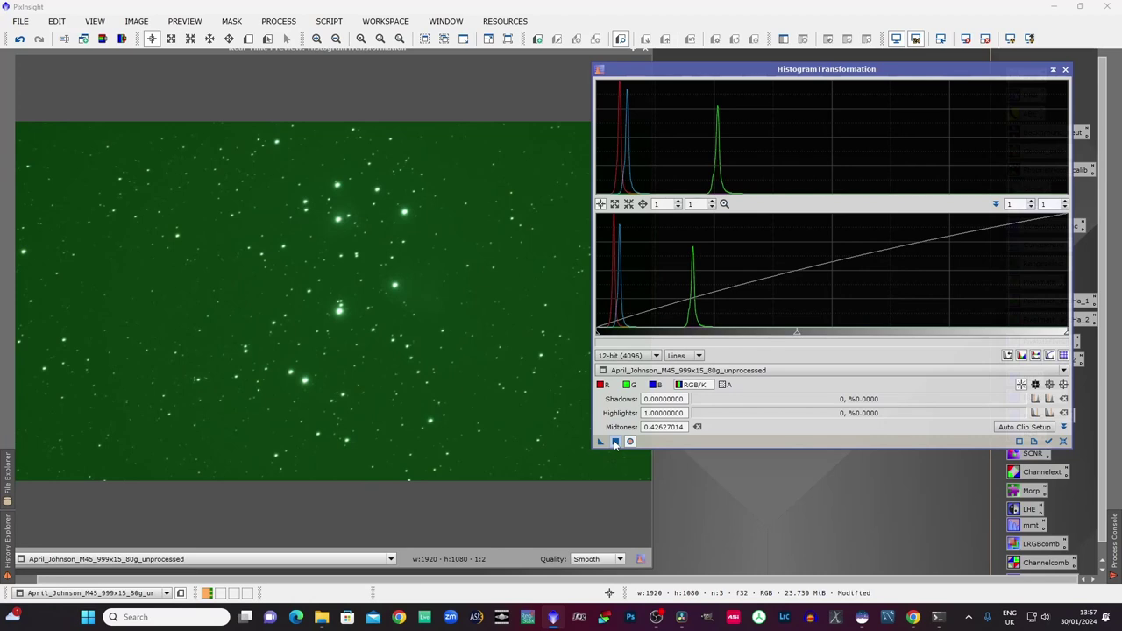
left_click(616, 442)
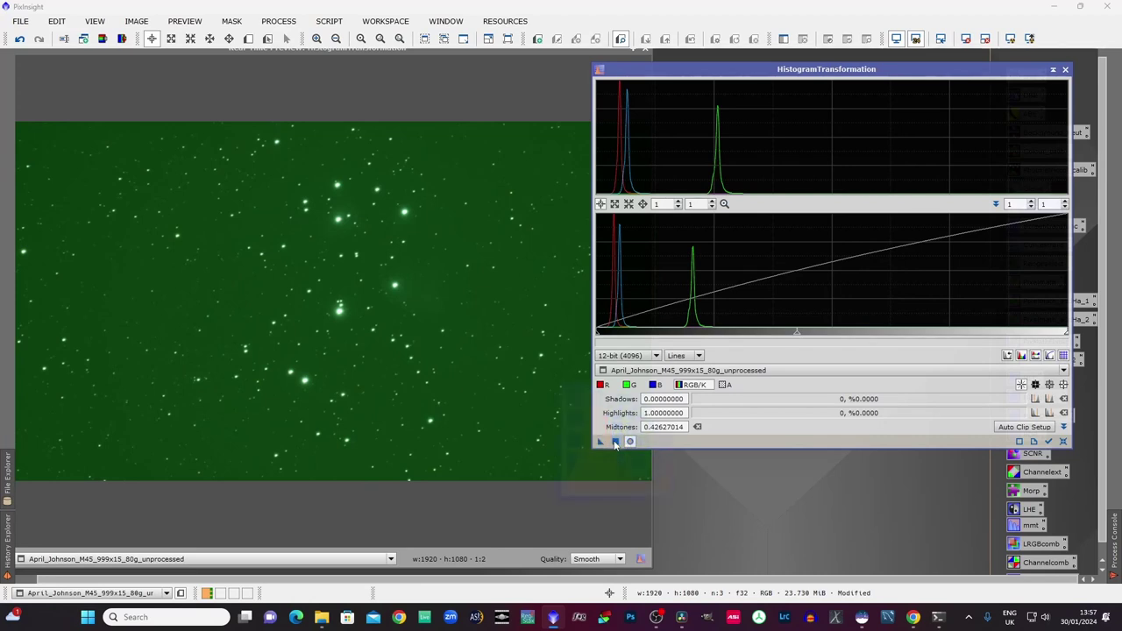
left_click(615, 442)
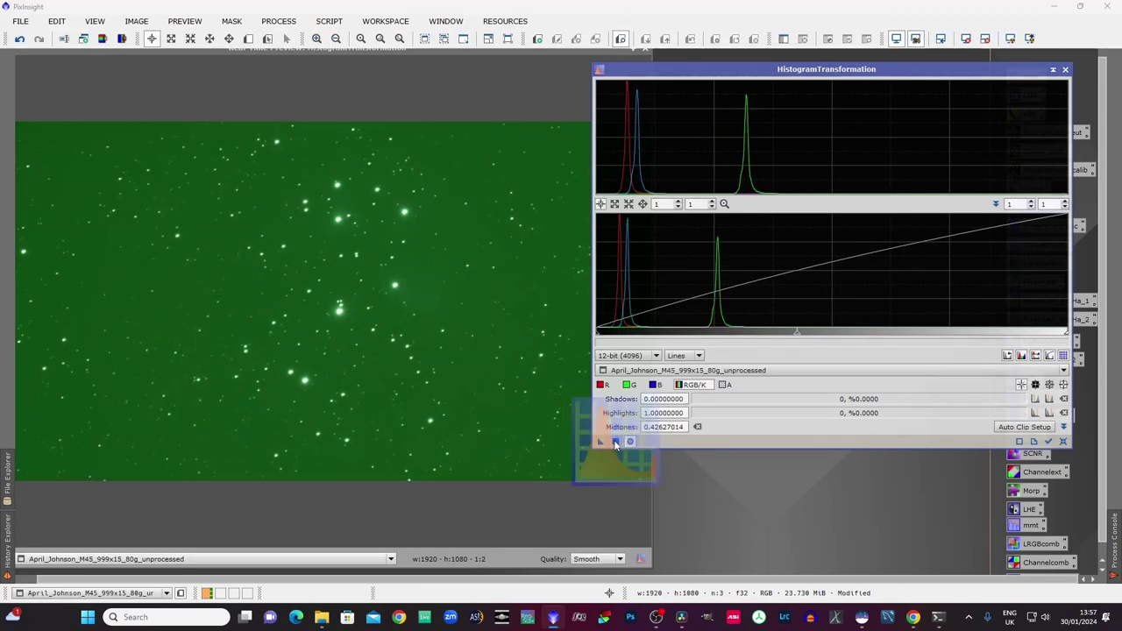
left_click(615, 442)
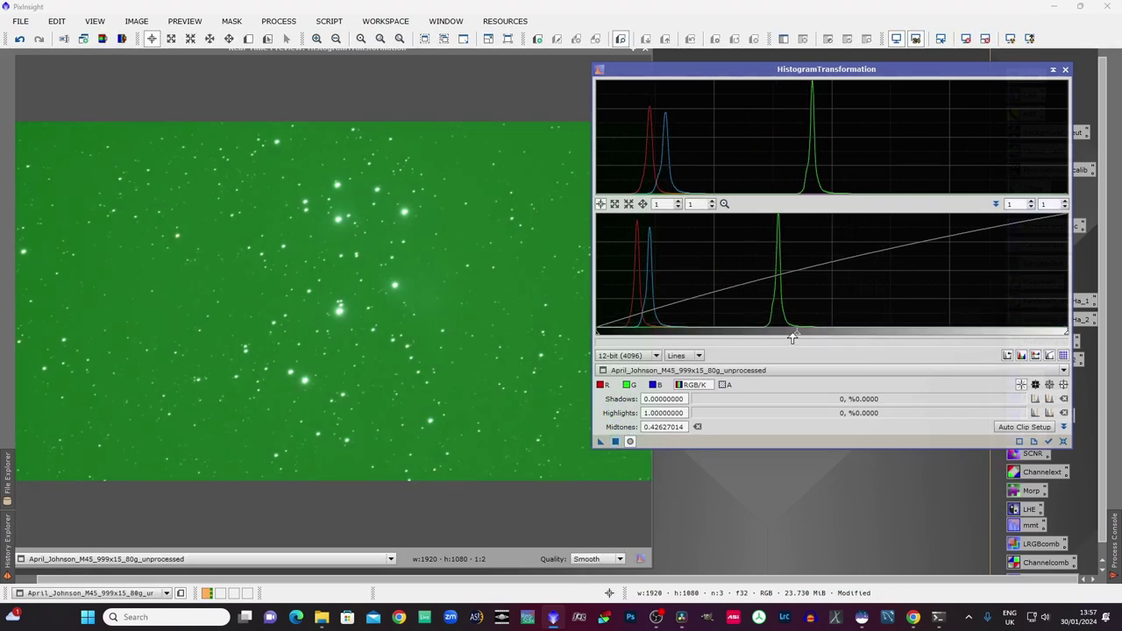
left_click_drag(794, 336, 830, 334)
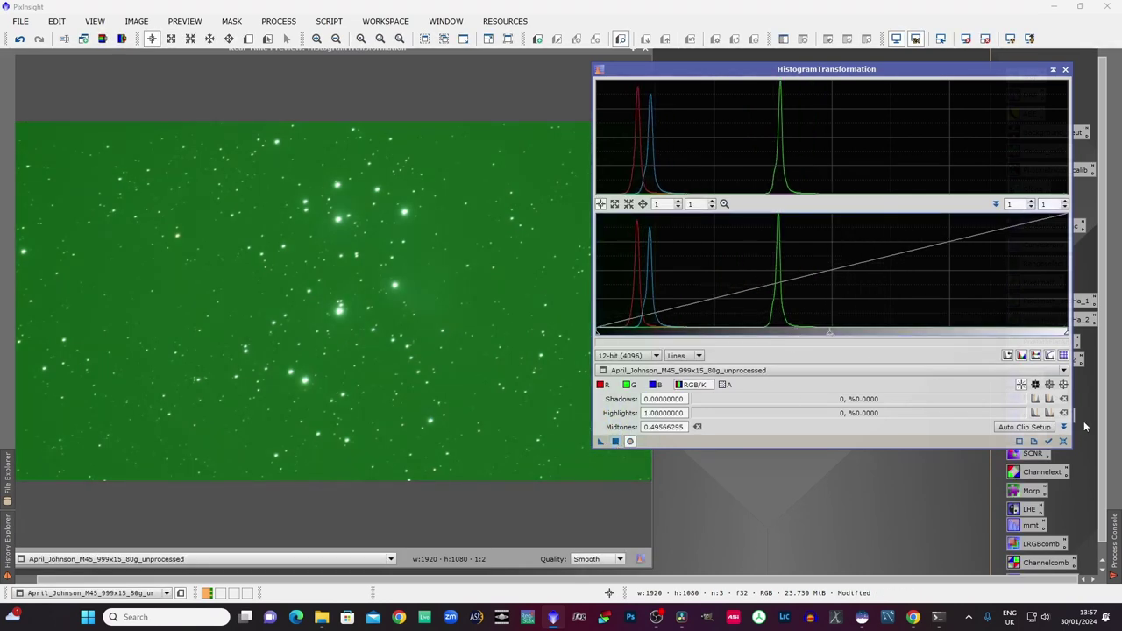
left_click(1064, 442)
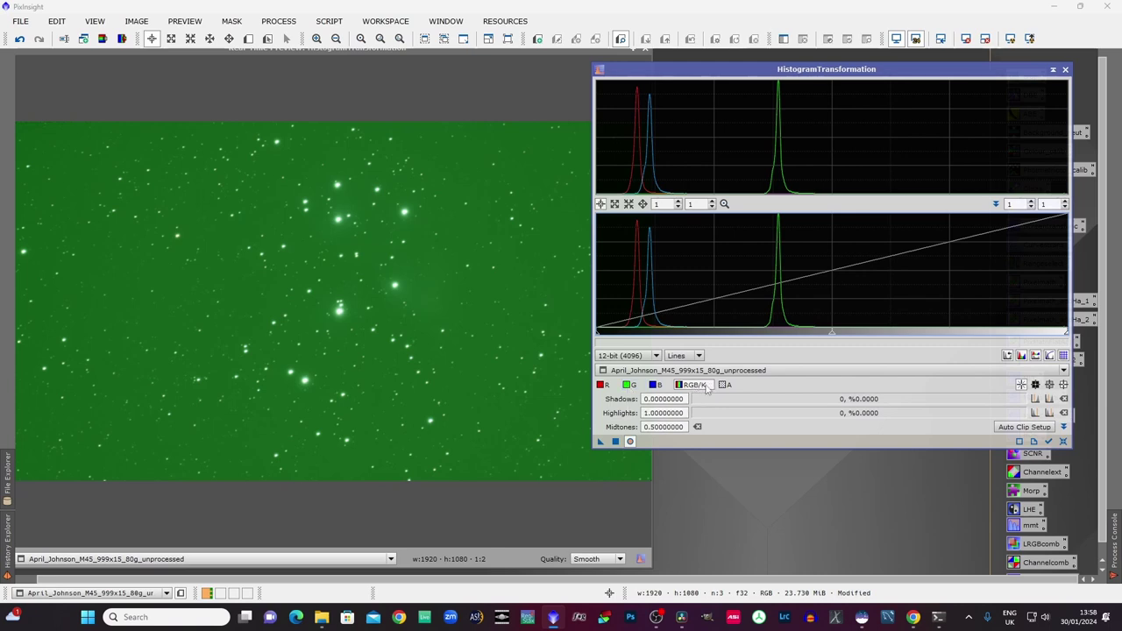
Step: Apply a green-channel-only shadows clip of about 0.307, then reset the histogram settings
left_click(626, 386)
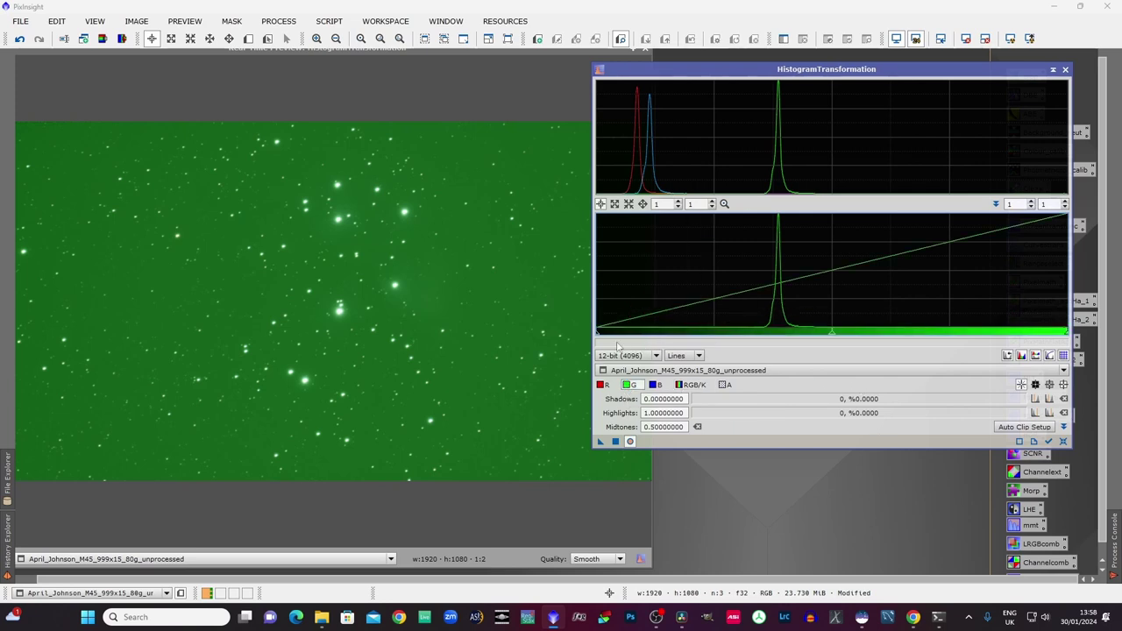
left_click_drag(596, 334, 741, 354)
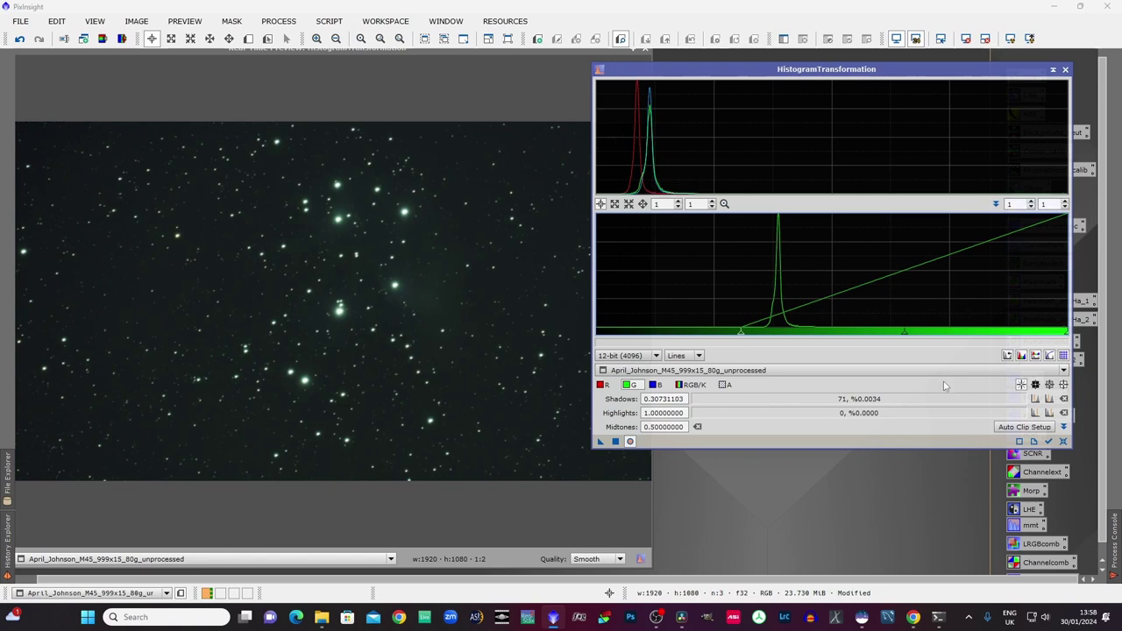
left_click(615, 442)
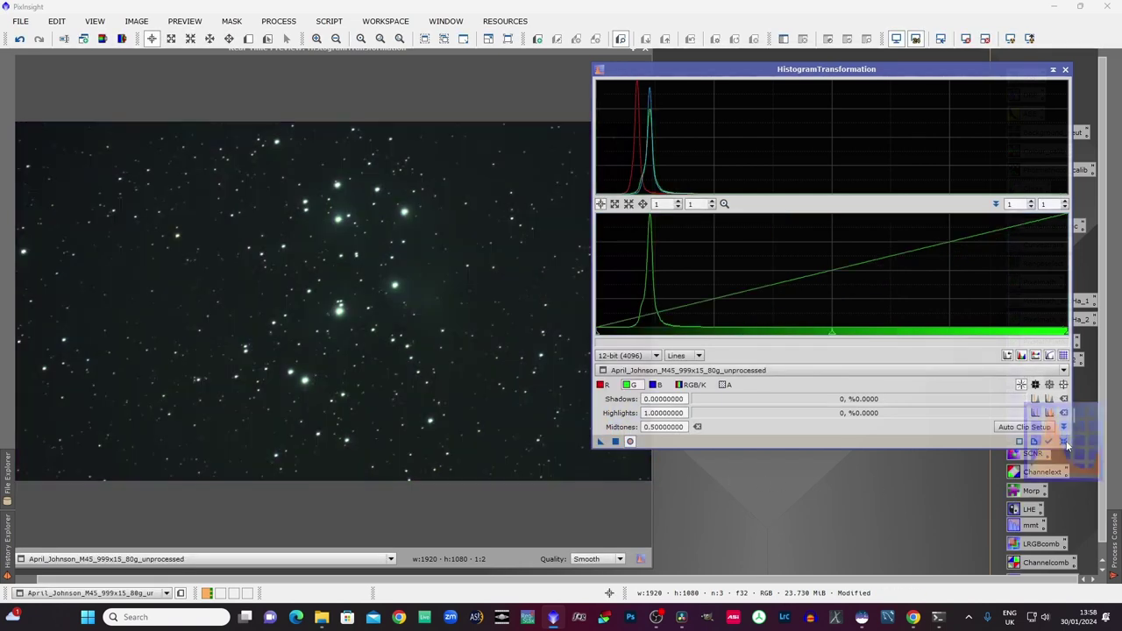
left_click(1062, 441)
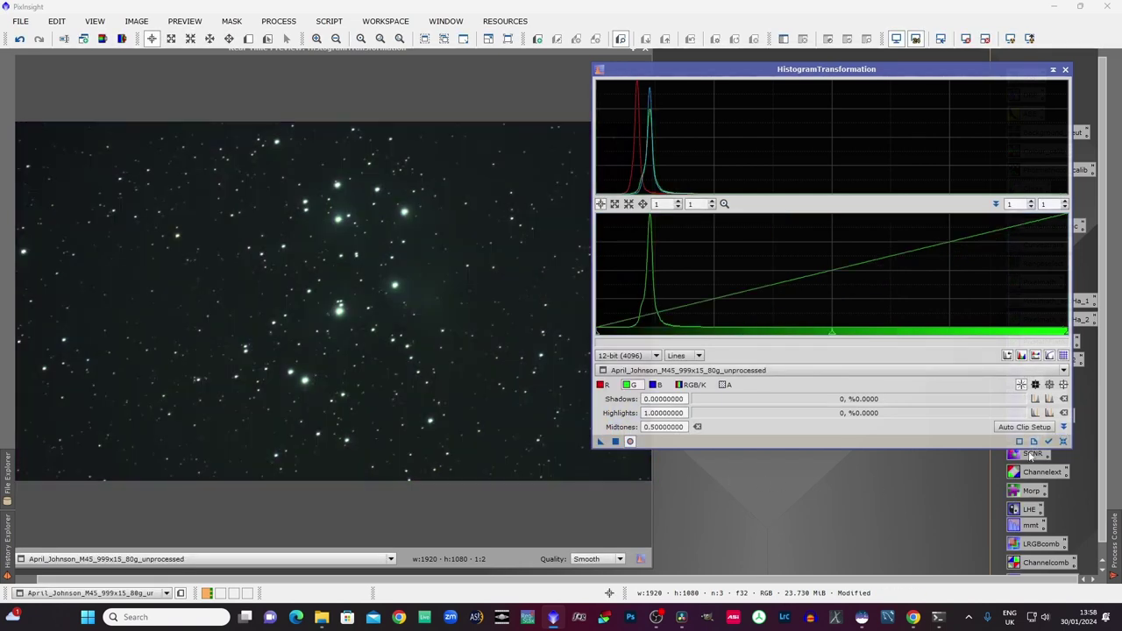
Step: Apply a red-channel-only midtones stretch of about 0.426, then reset the histogram settings
left_click(602, 385)
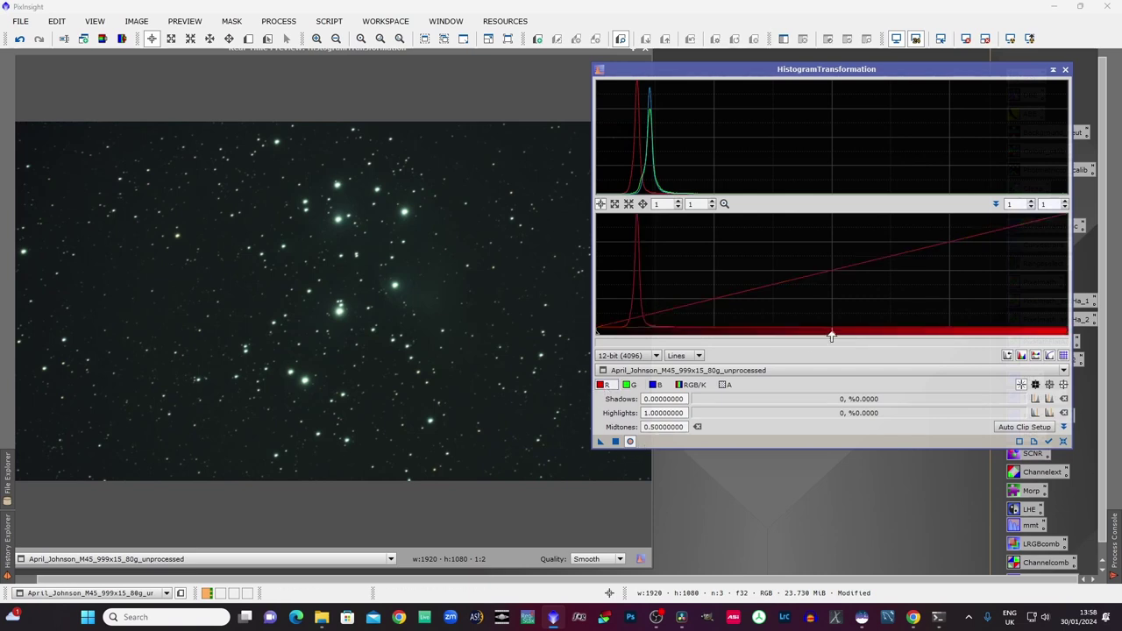
left_click_drag(831, 336, 797, 338)
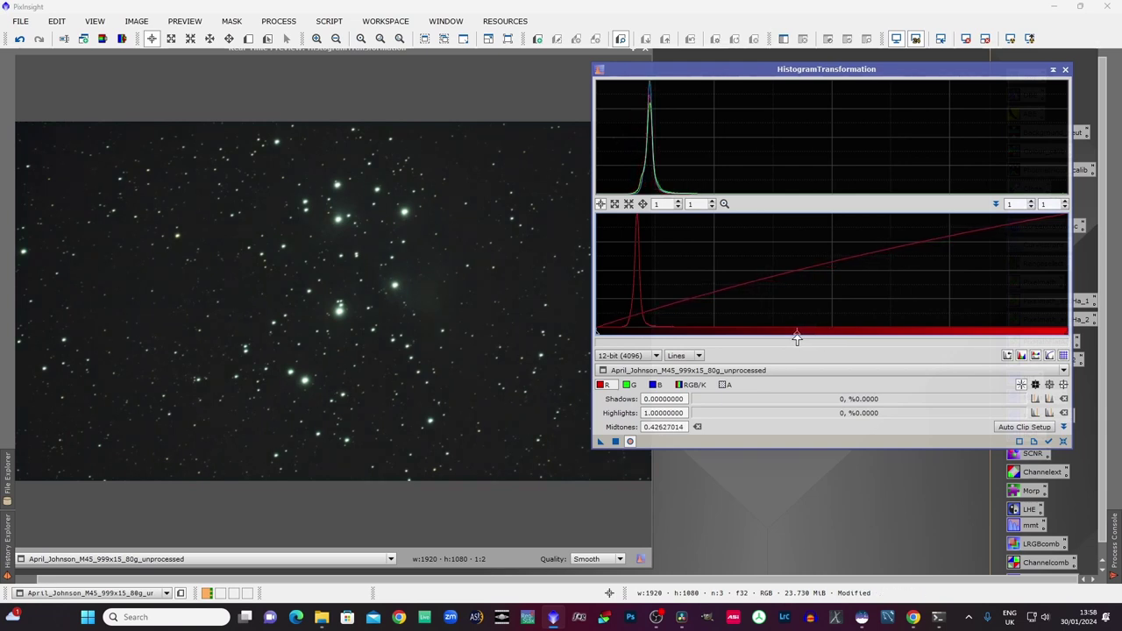
left_click(615, 442)
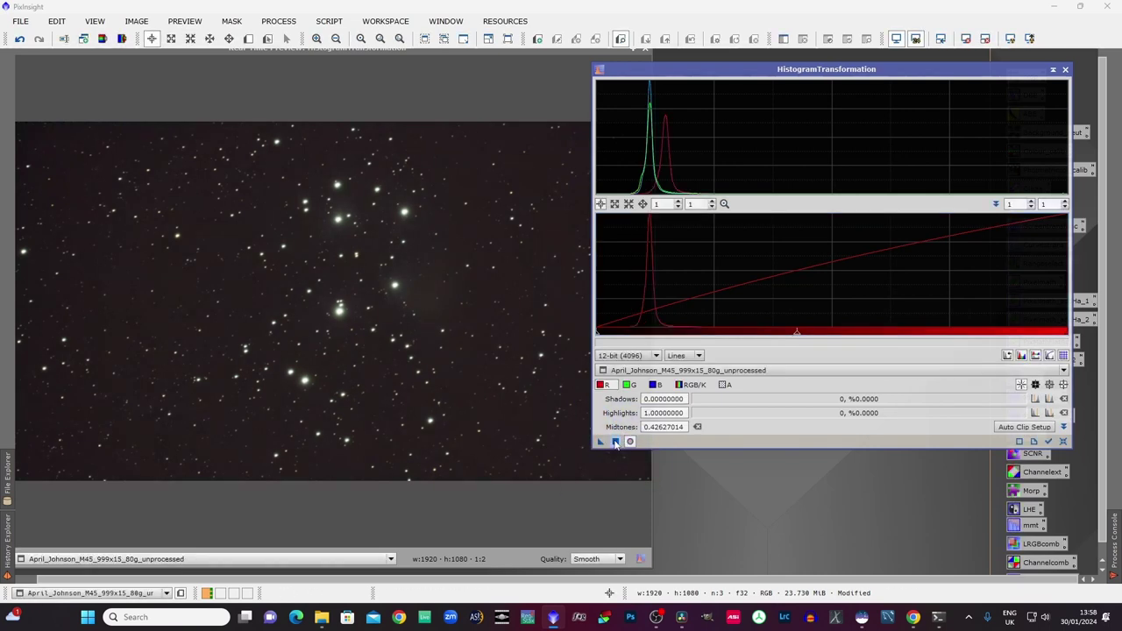
left_click(1063, 442)
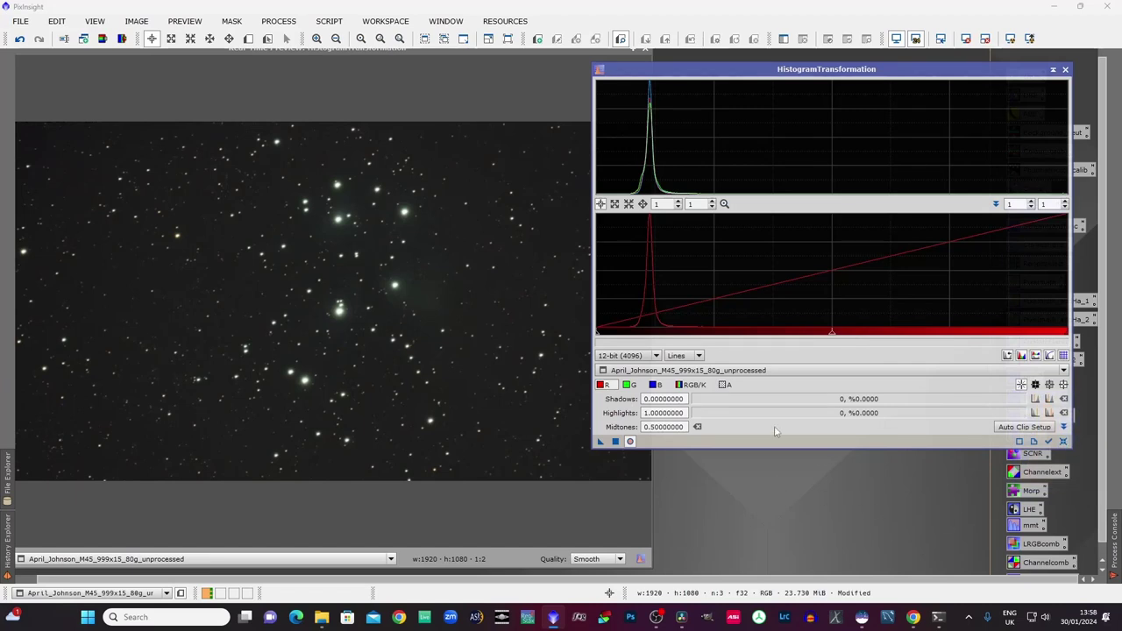
Step: Apply a combined RGB stretch with clipped shadows and lowered midtones, then reset
left_click(699, 388)
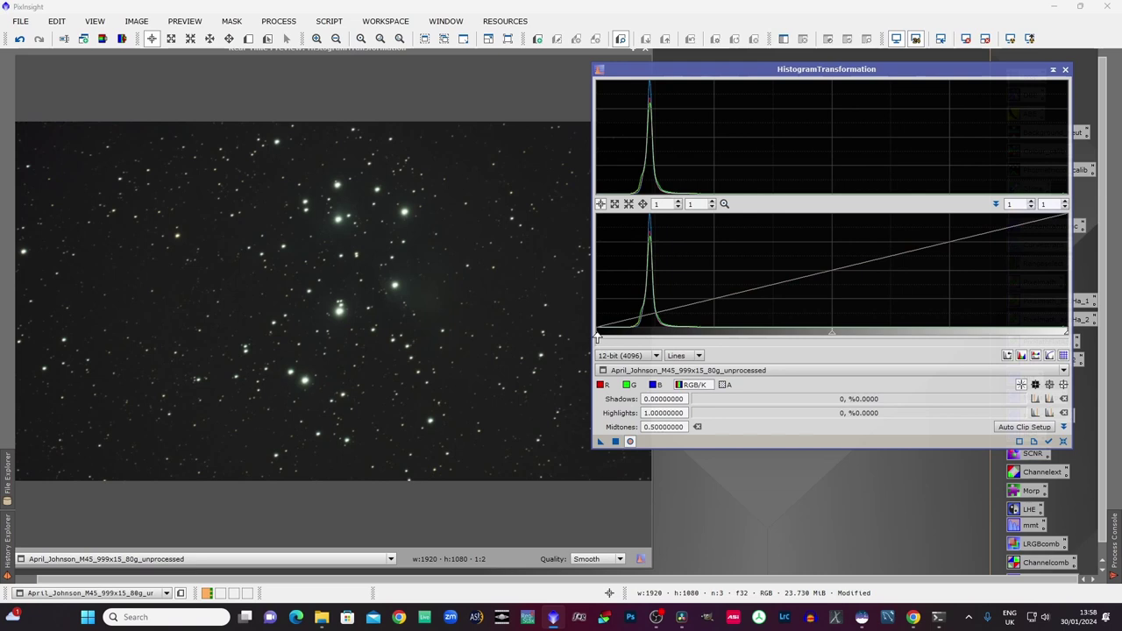
left_click_drag(597, 334, 620, 339)
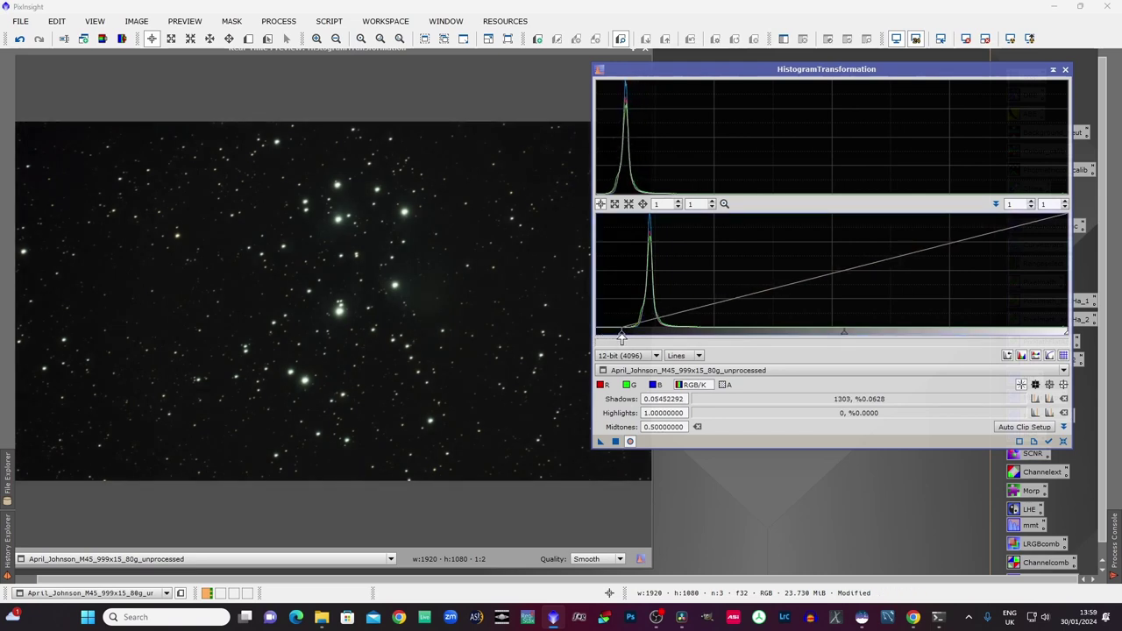
left_click_drag(842, 337, 809, 337)
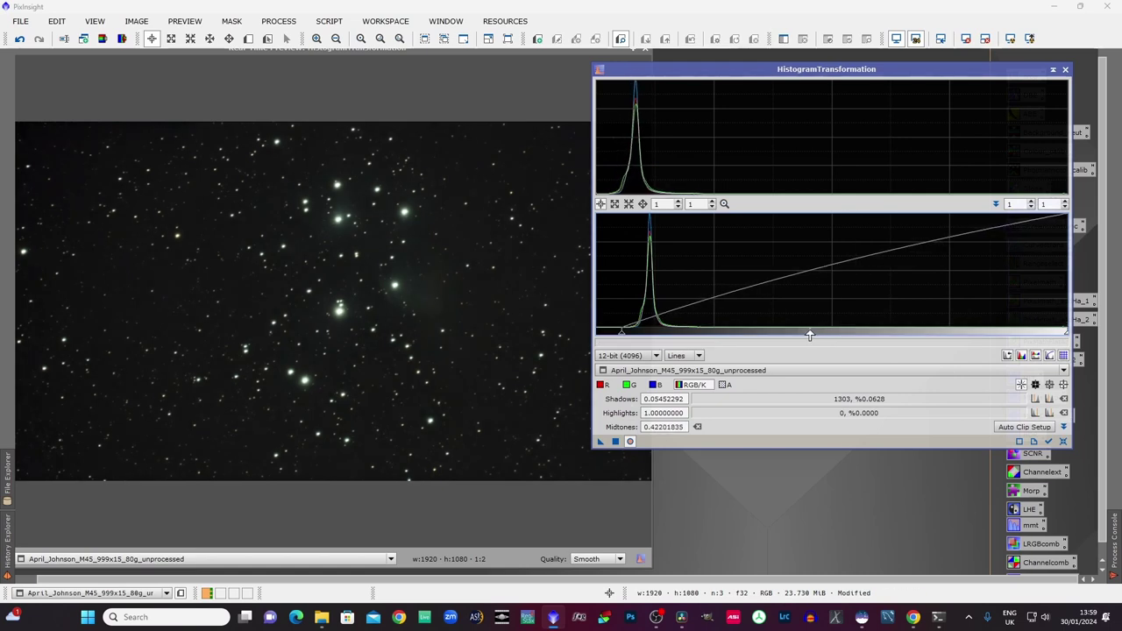
left_click(616, 442)
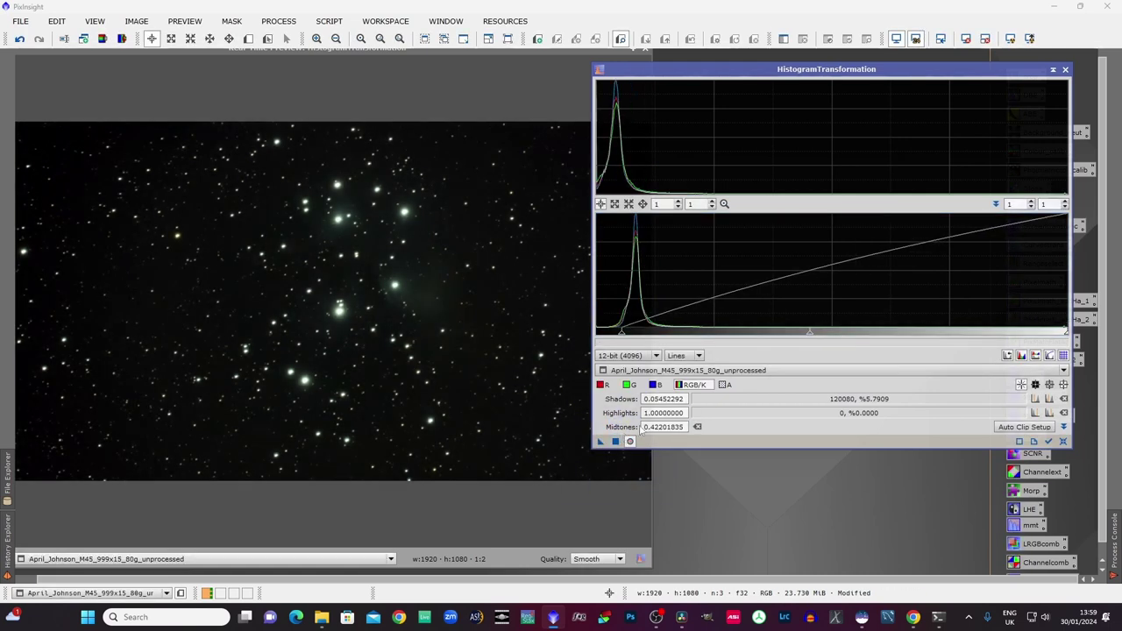
left_click(1064, 442)
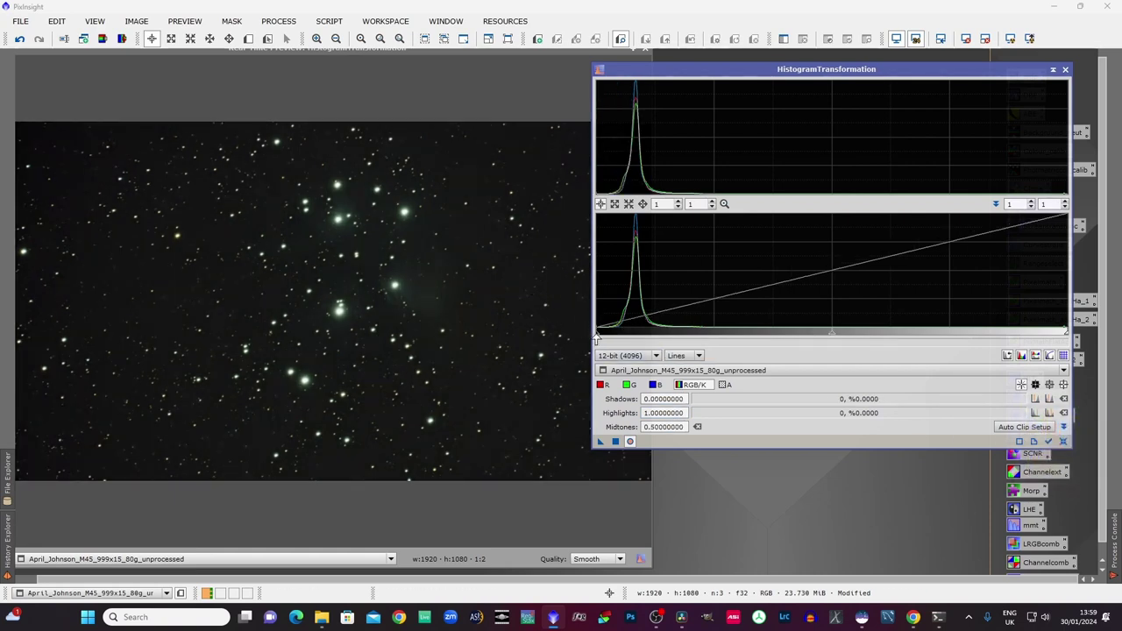
Step: Set RGB shadows 0.0136 and midtones 0.418, and apply that stretch twice
left_click_drag(597, 339, 634, 338)
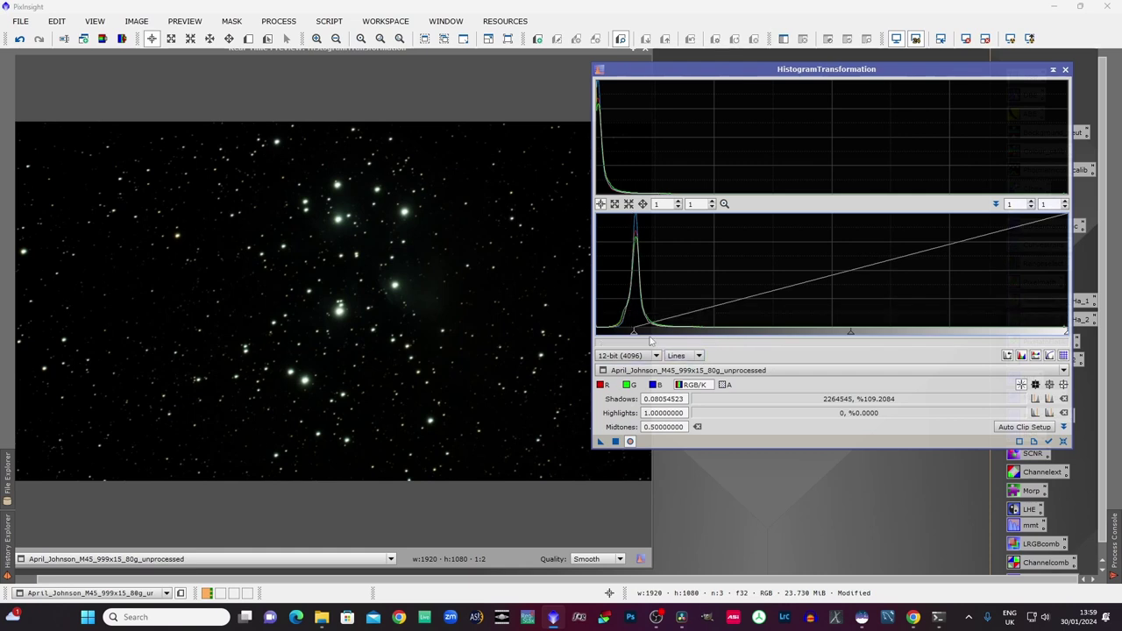
left_click(1063, 443)
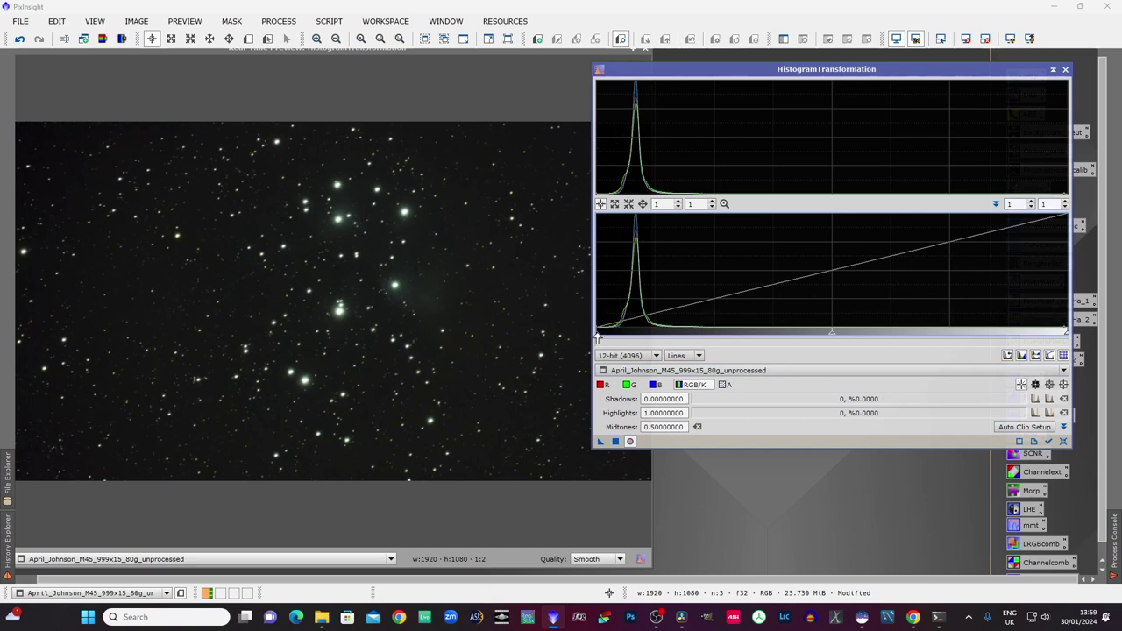
left_click_drag(597, 337, 601, 336)
left_click_drag(834, 335, 797, 335)
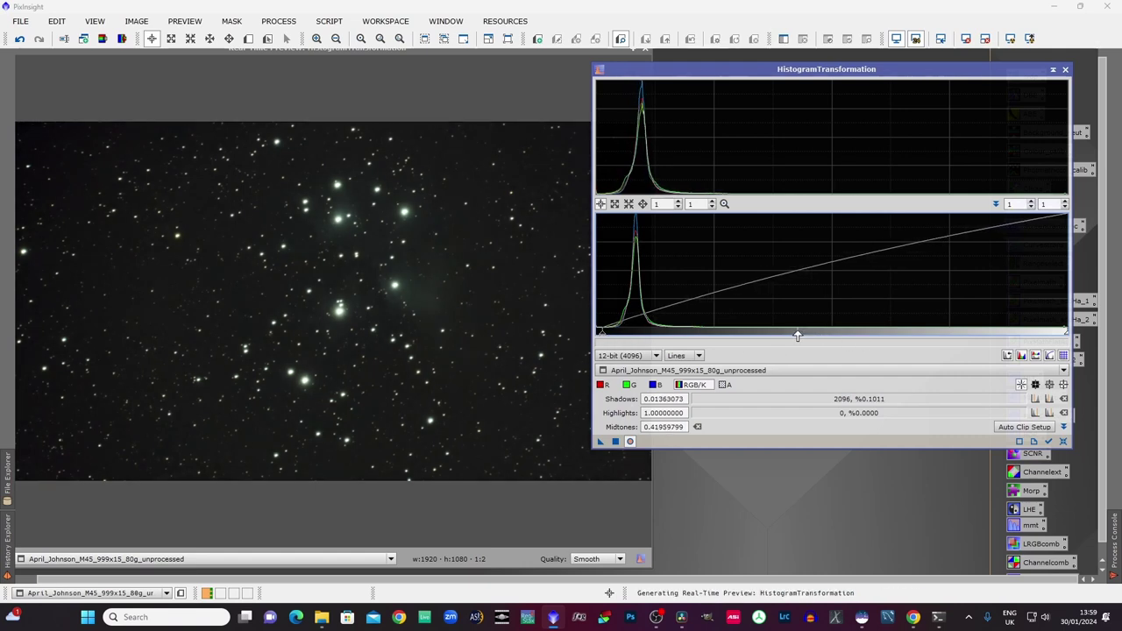
left_click(616, 441)
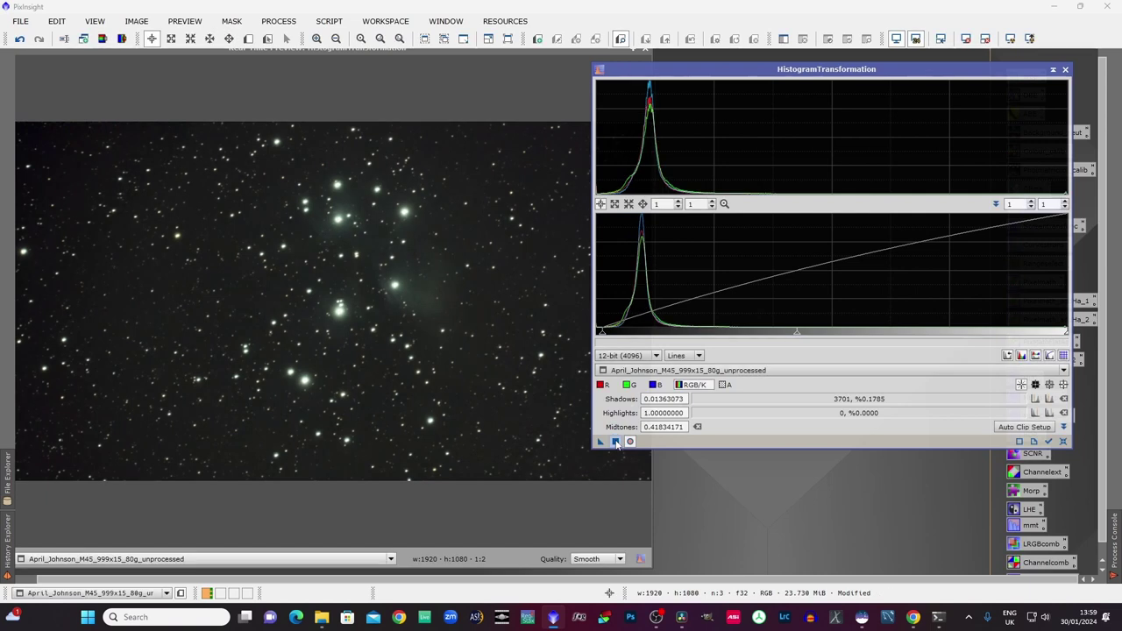
left_click(615, 441)
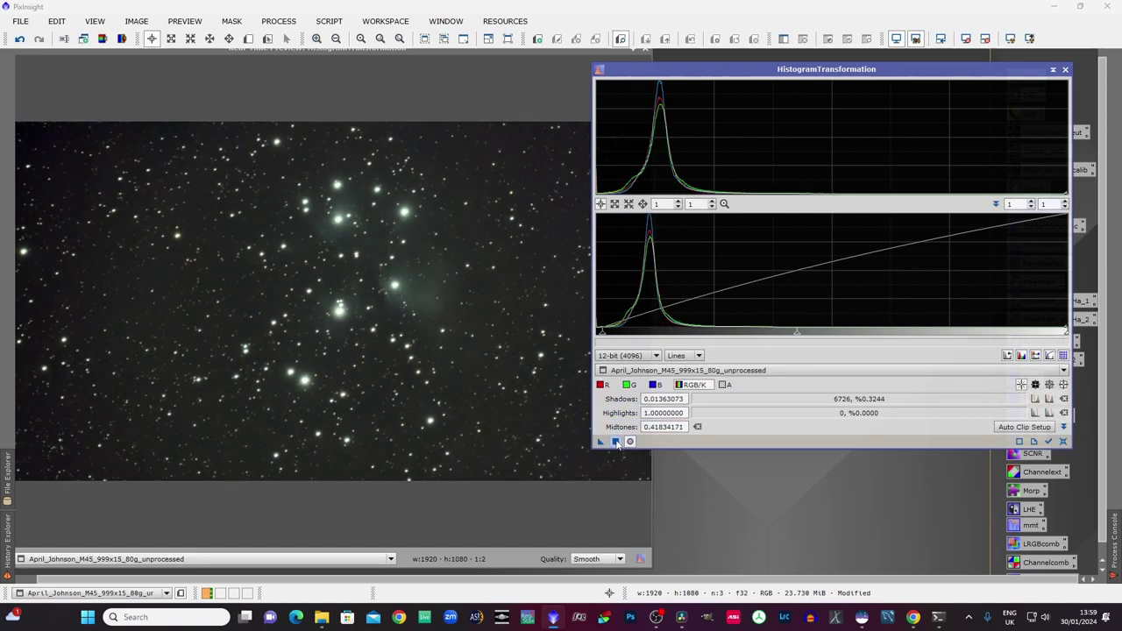
Step: Apply a 0.446 midtones stretch three times, then apply a 0.062 shadows clip
left_click(1063, 441)
key("ctrl+z")
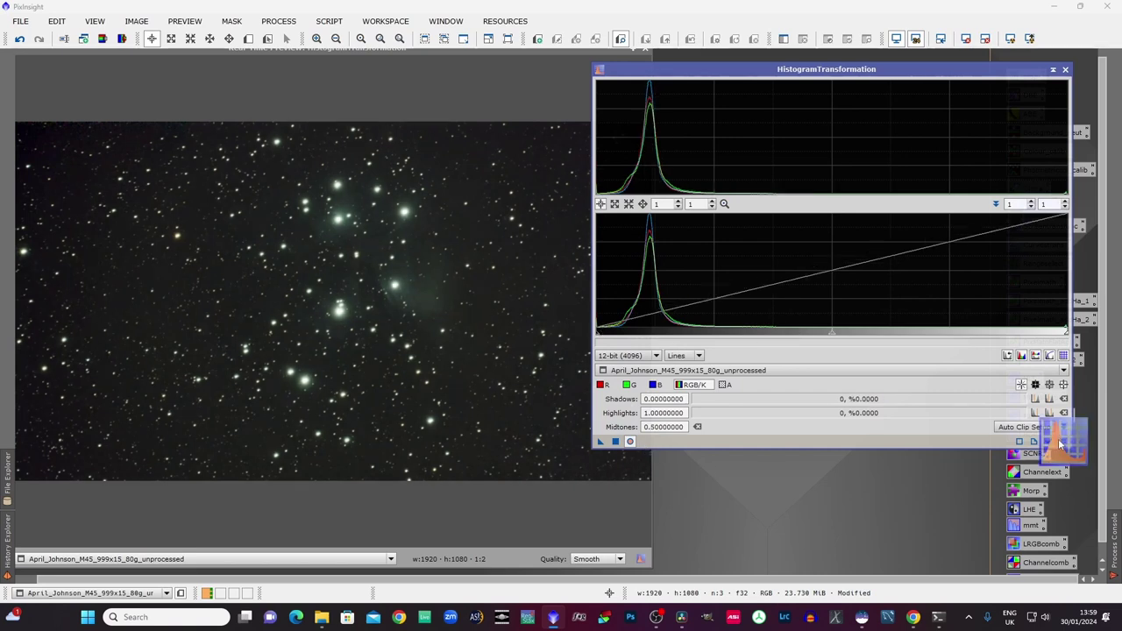
left_click_drag(832, 334, 805, 339)
left_click(616, 441)
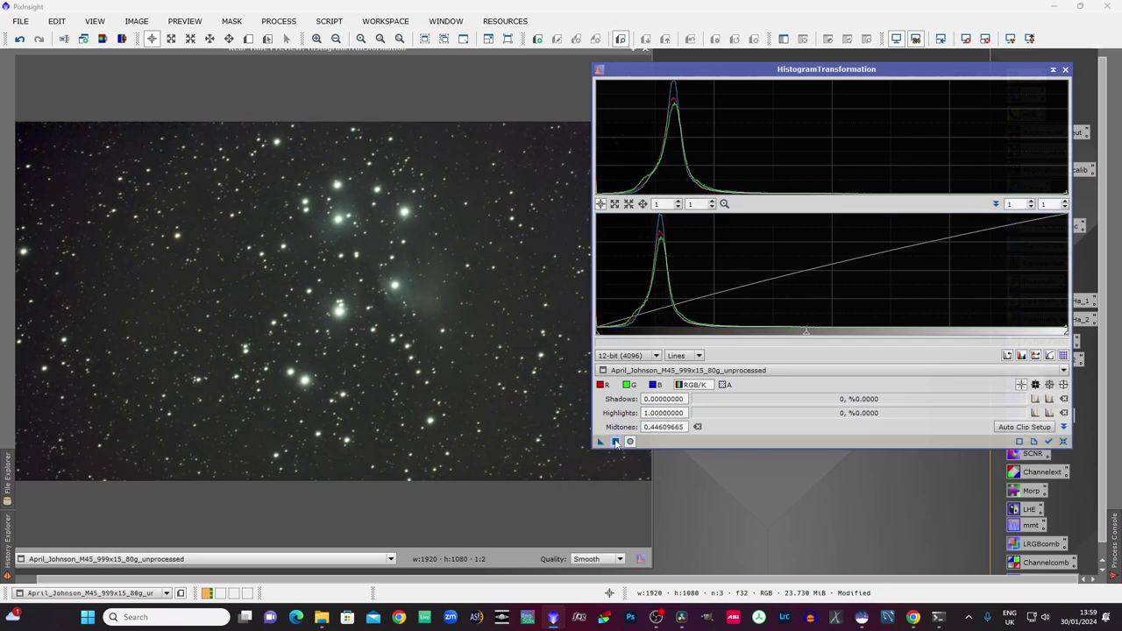
left_click(616, 442)
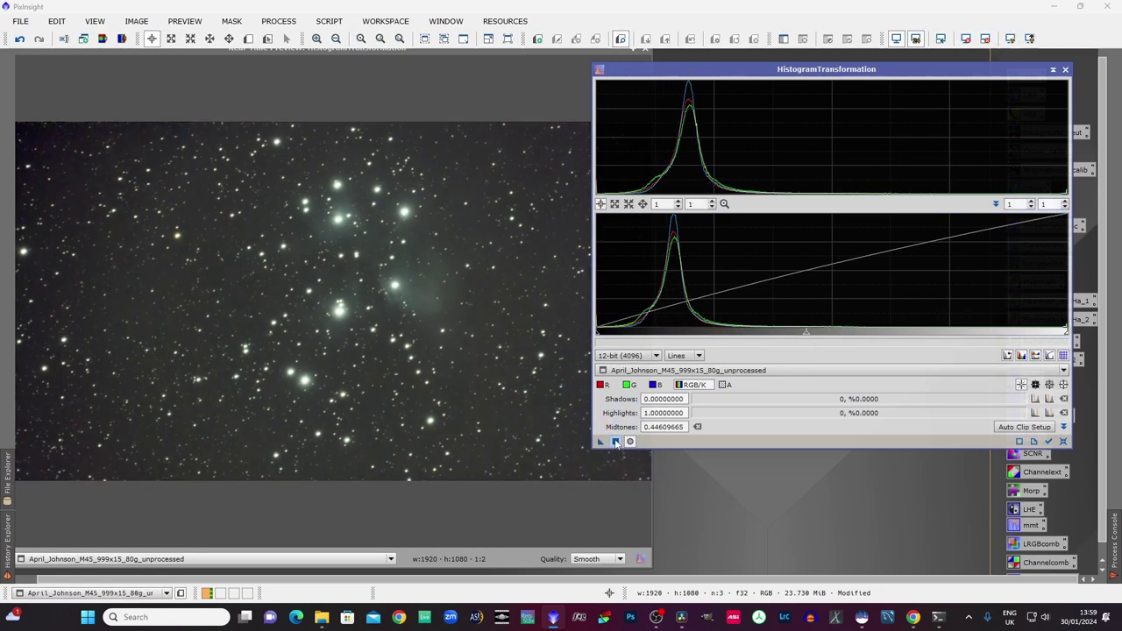
left_click(616, 442)
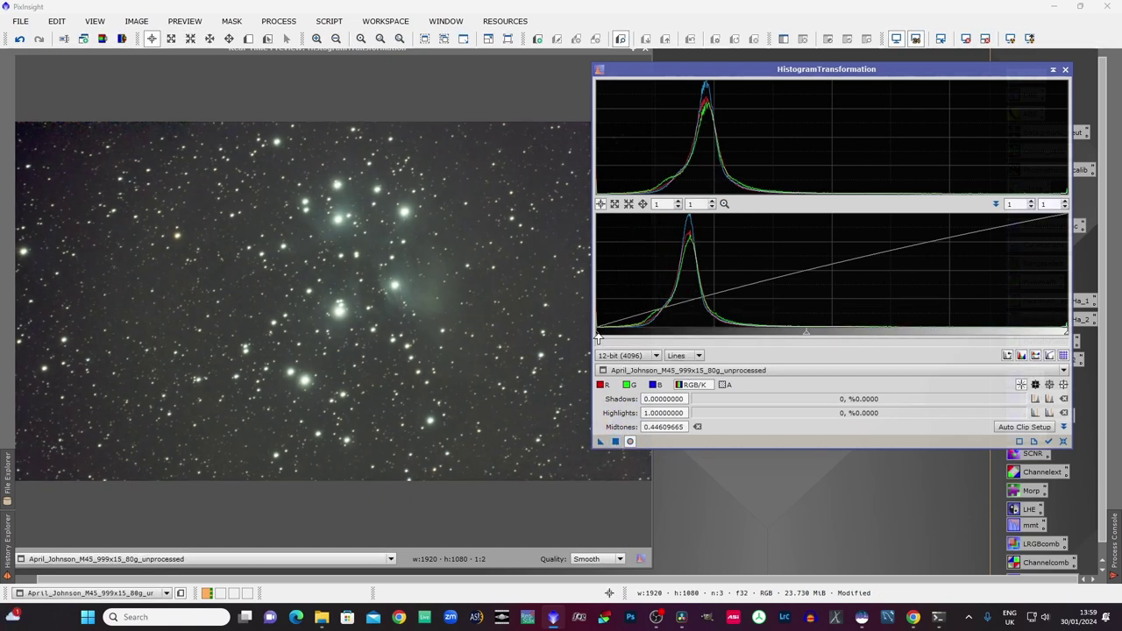
left_click_drag(598, 336, 625, 335)
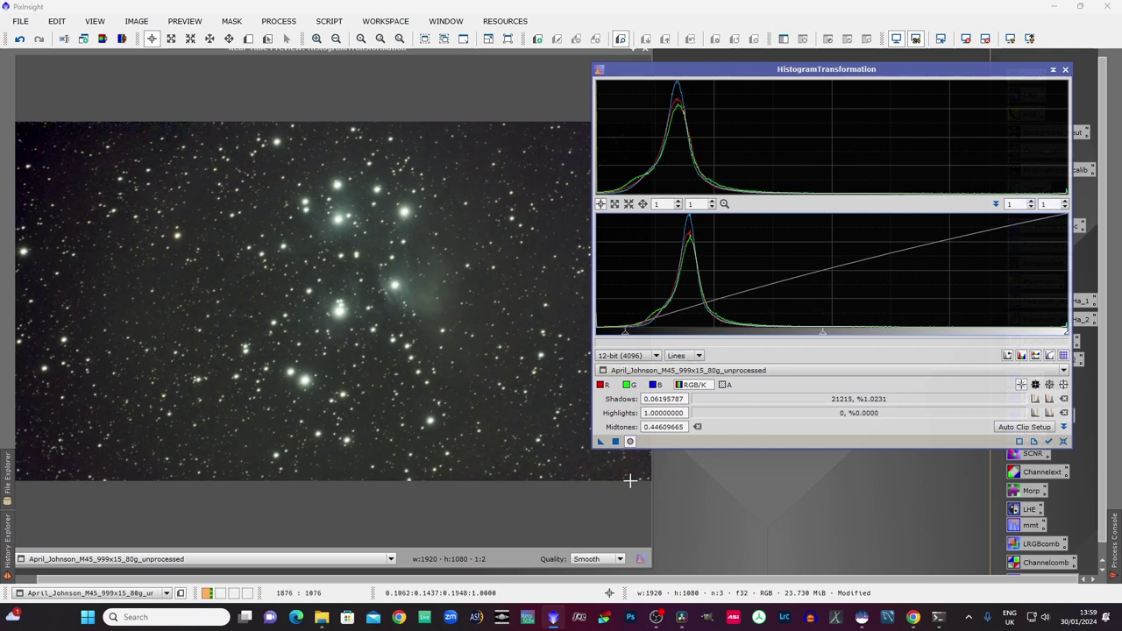
left_click(616, 443)
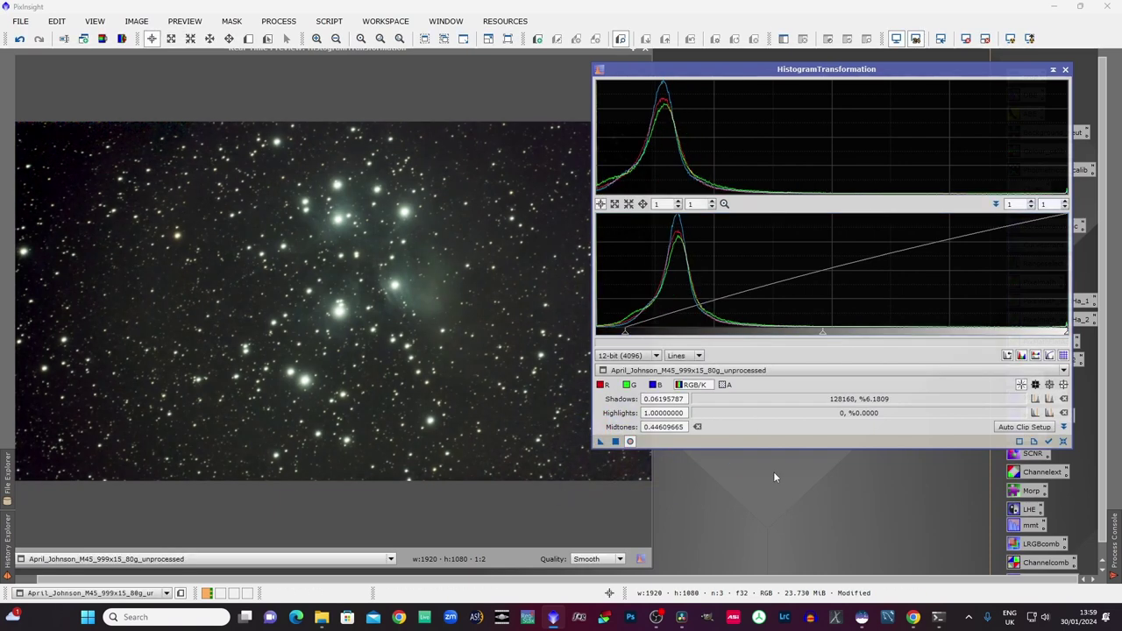
Step: Reset and close HistogramTransformation and its Real-Time Preview, then undo the last stretch
left_click(1064, 441)
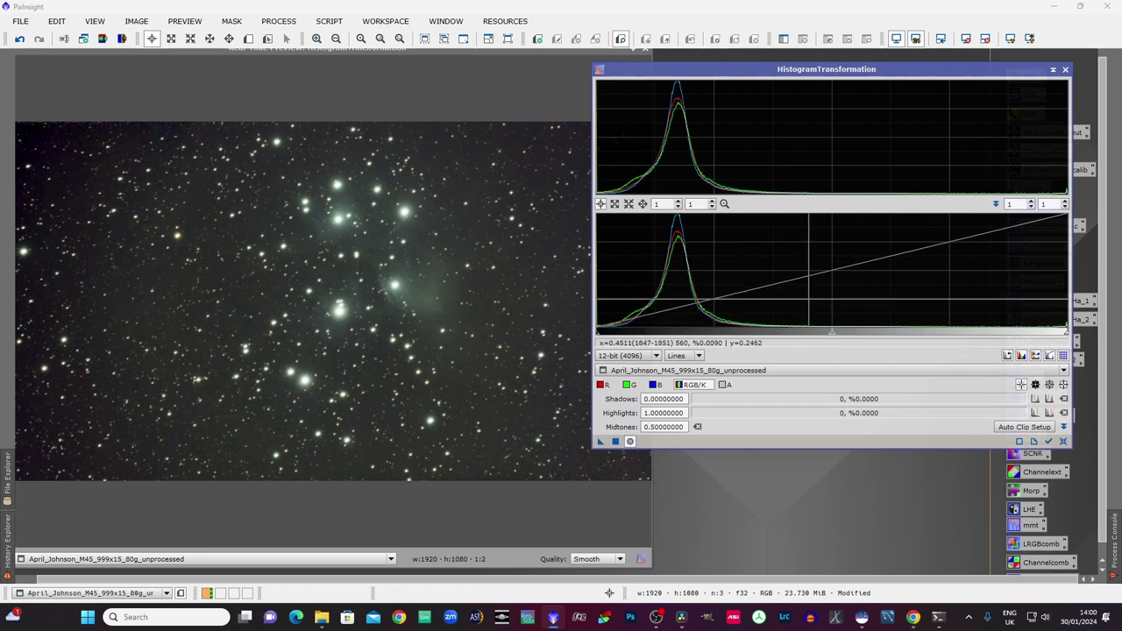
left_click(1066, 71)
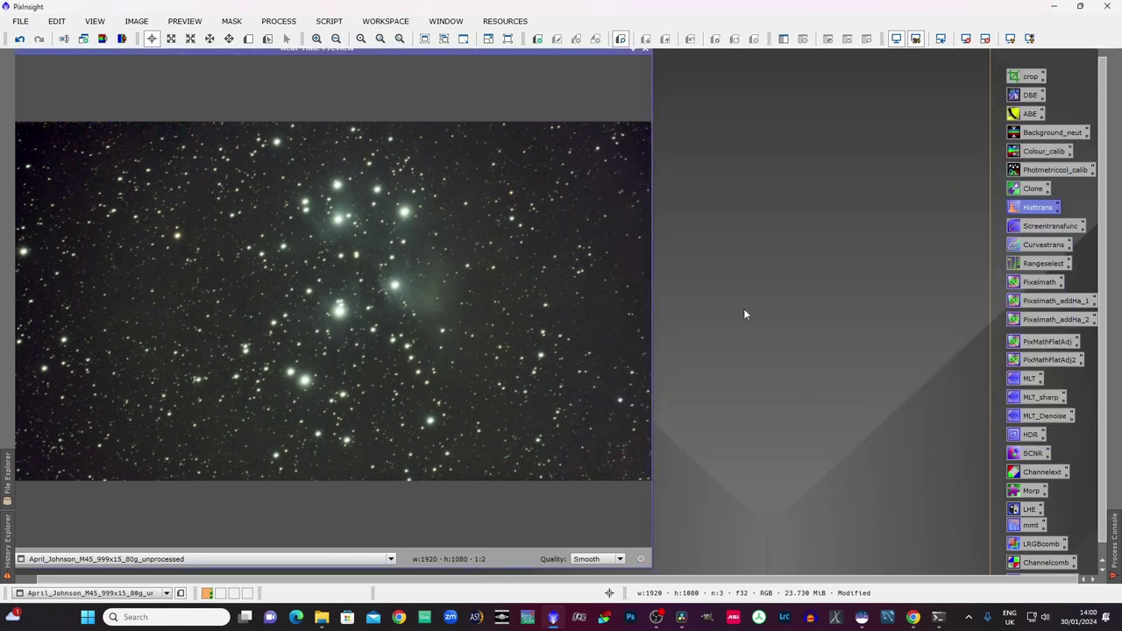
left_click(642, 52)
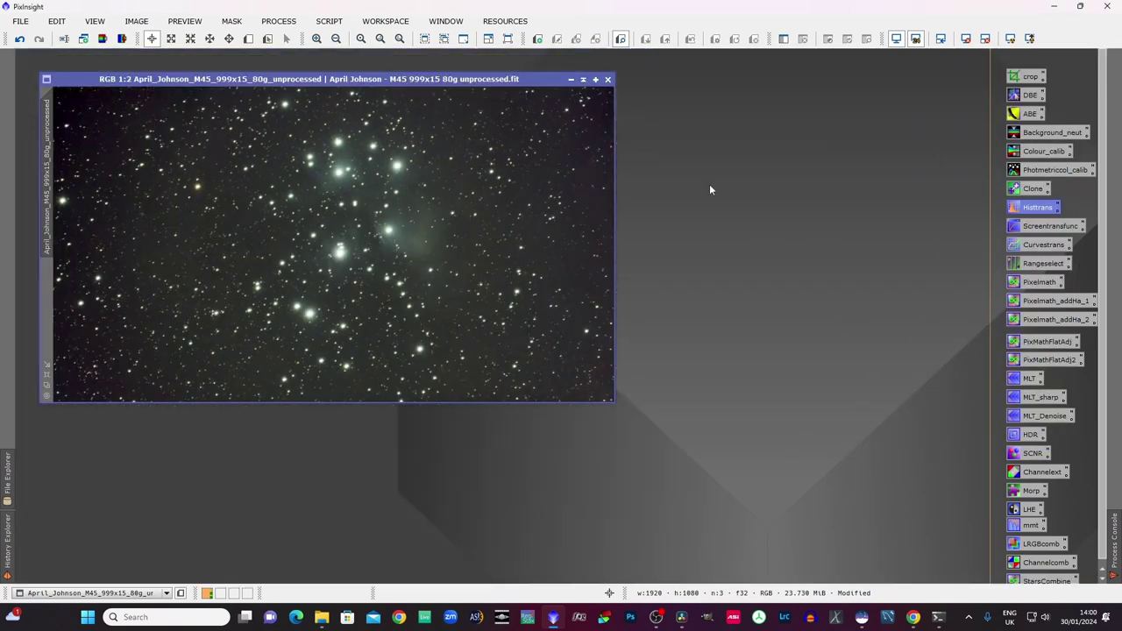
left_click(20, 39)
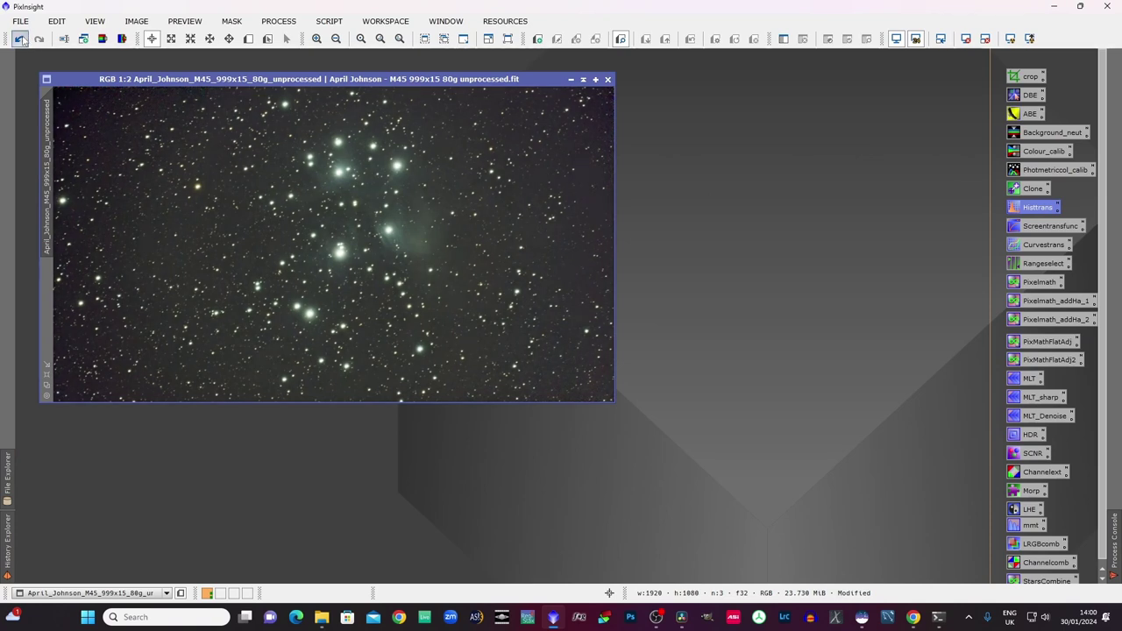
Step: Undo three more history steps back to the original image, then open ScreenTransferFunction
left_click(19, 40)
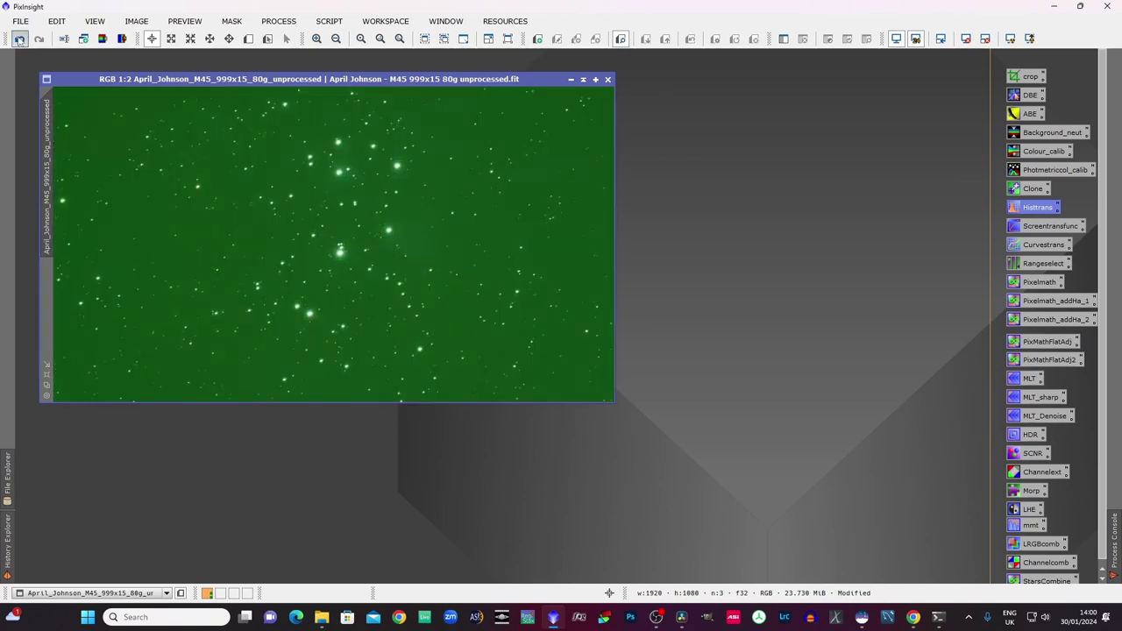
left_click(19, 40)
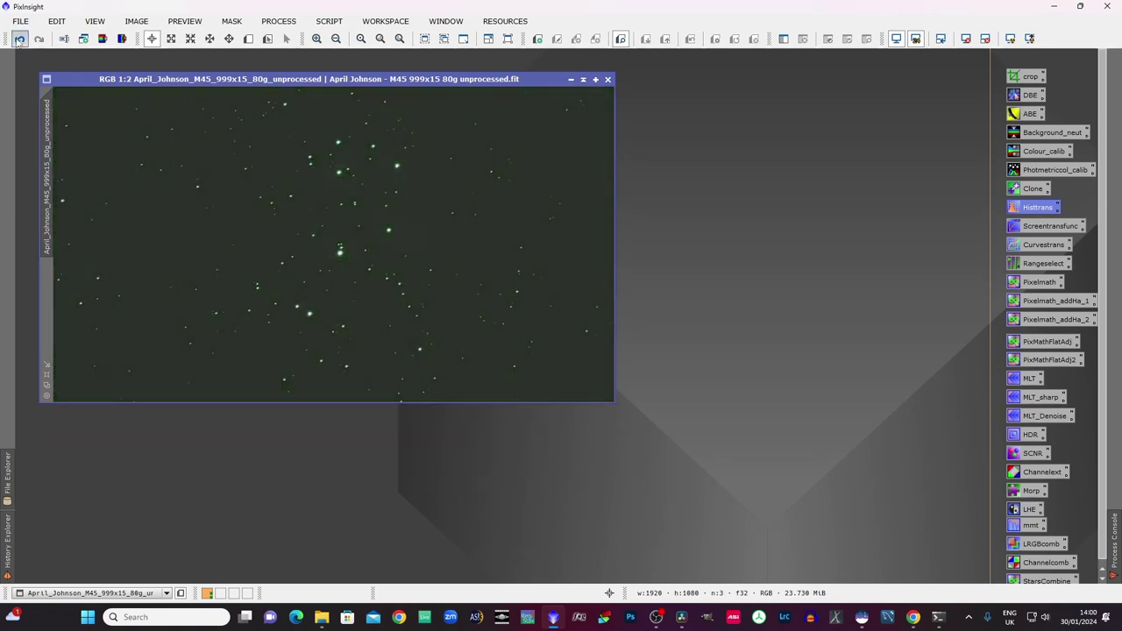
left_click(19, 39)
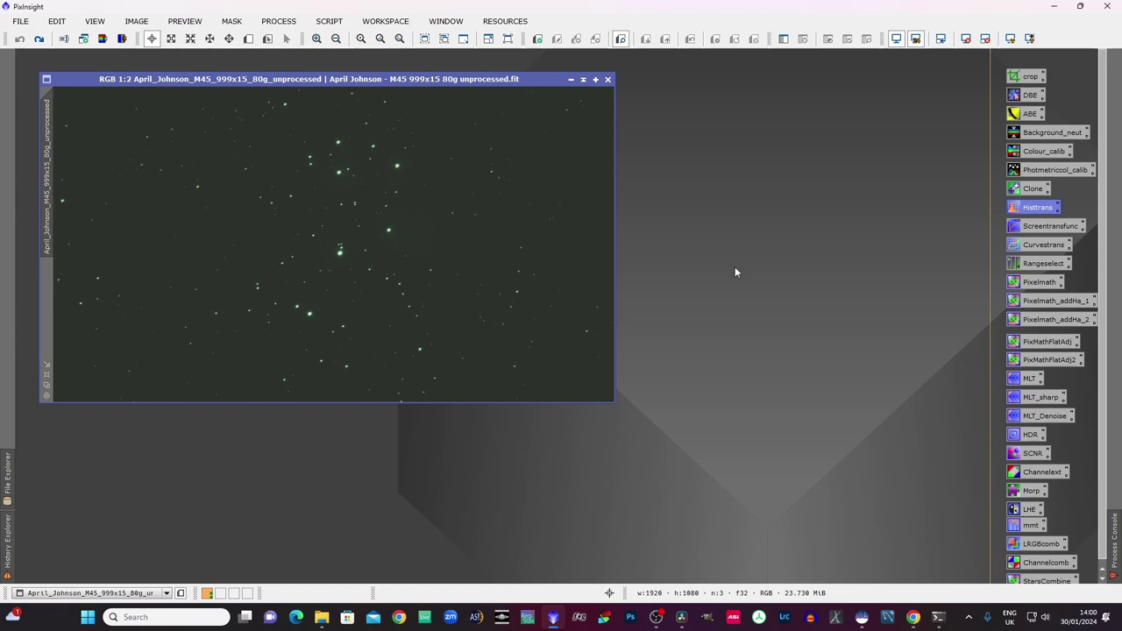
double_click(1026, 227)
Step: Apply ScreenTransferFunction's Auto Stretch to the image and park the panel at the lower left
left_click_drag(776, 472, 599, 449)
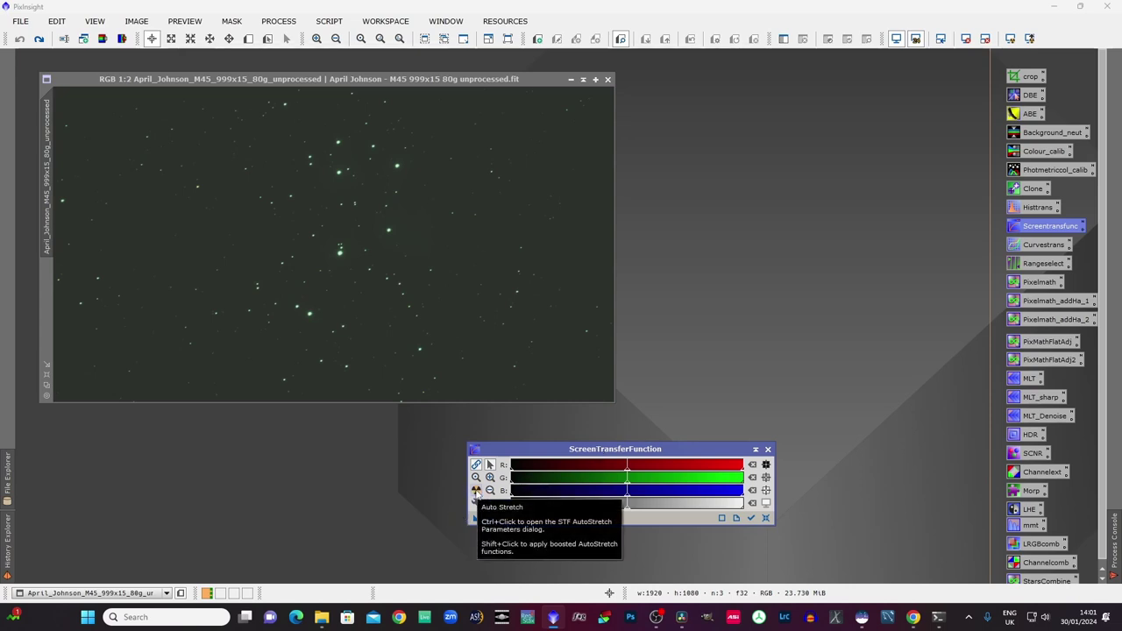
left_click(476, 491)
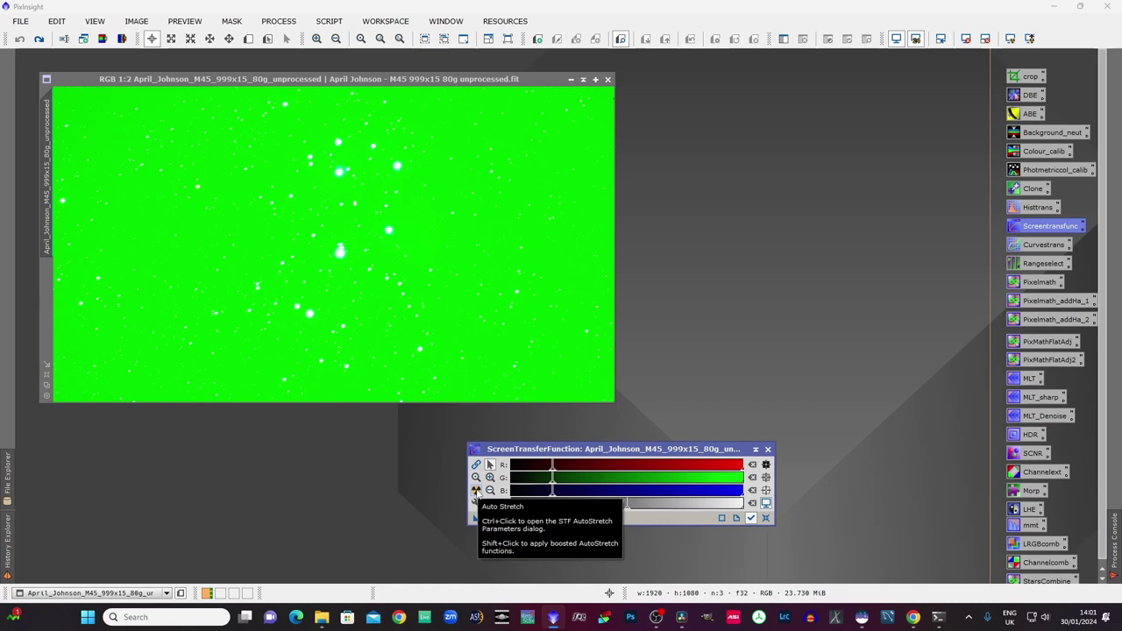
left_click(476, 492)
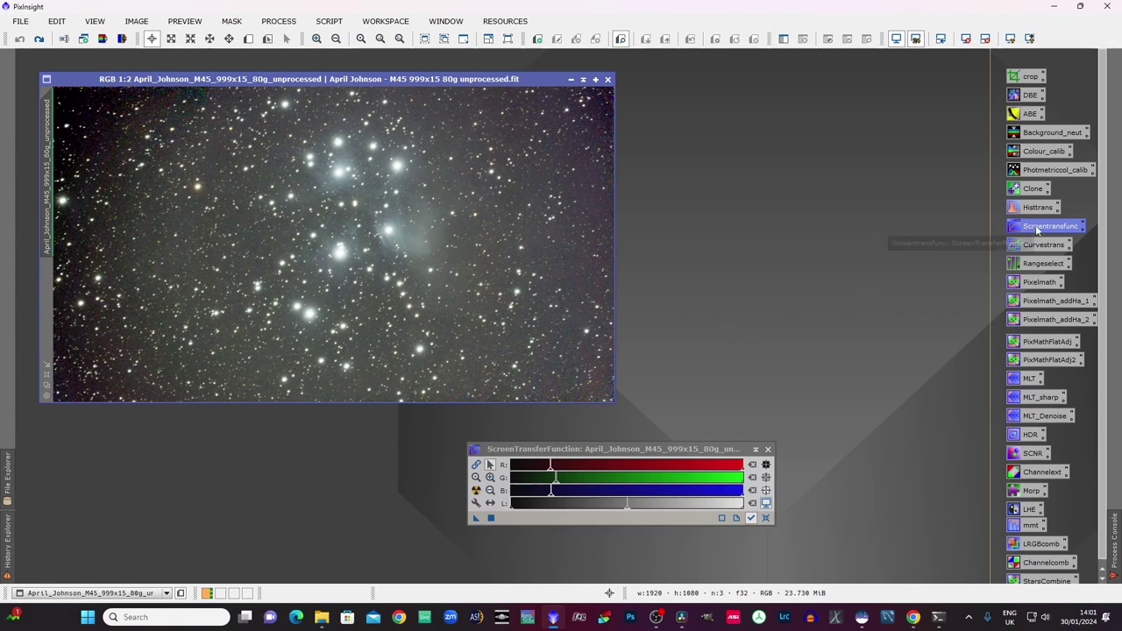
left_click_drag(663, 454, 340, 487)
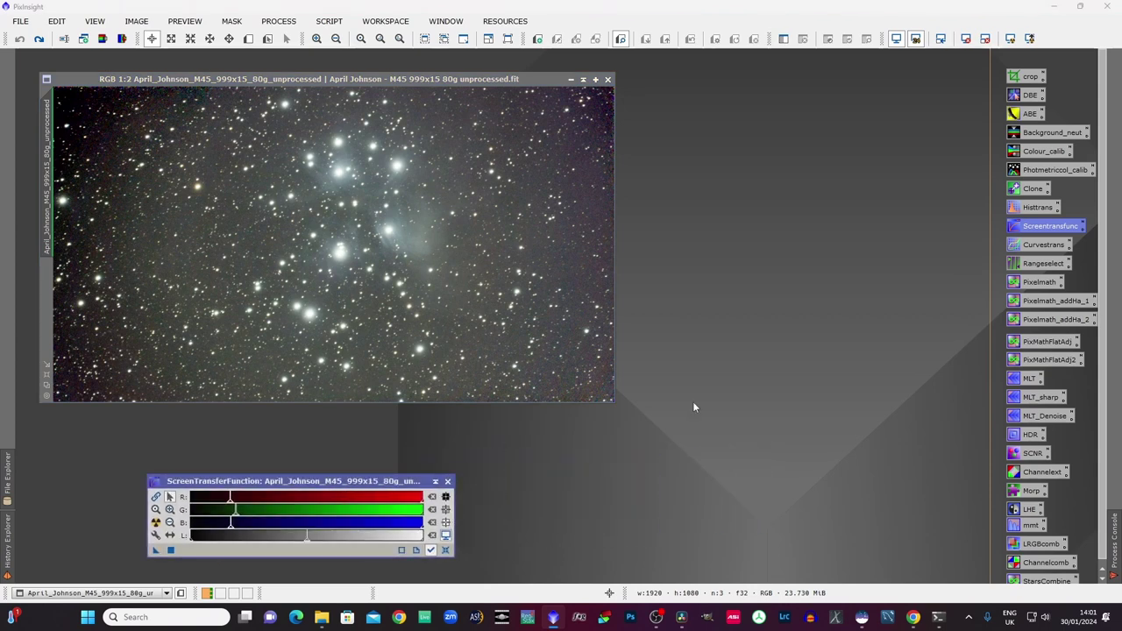
Step: Transfer the screen auto-stretch into HistogramTransformation and apply it permanently to the image
double_click(1040, 208)
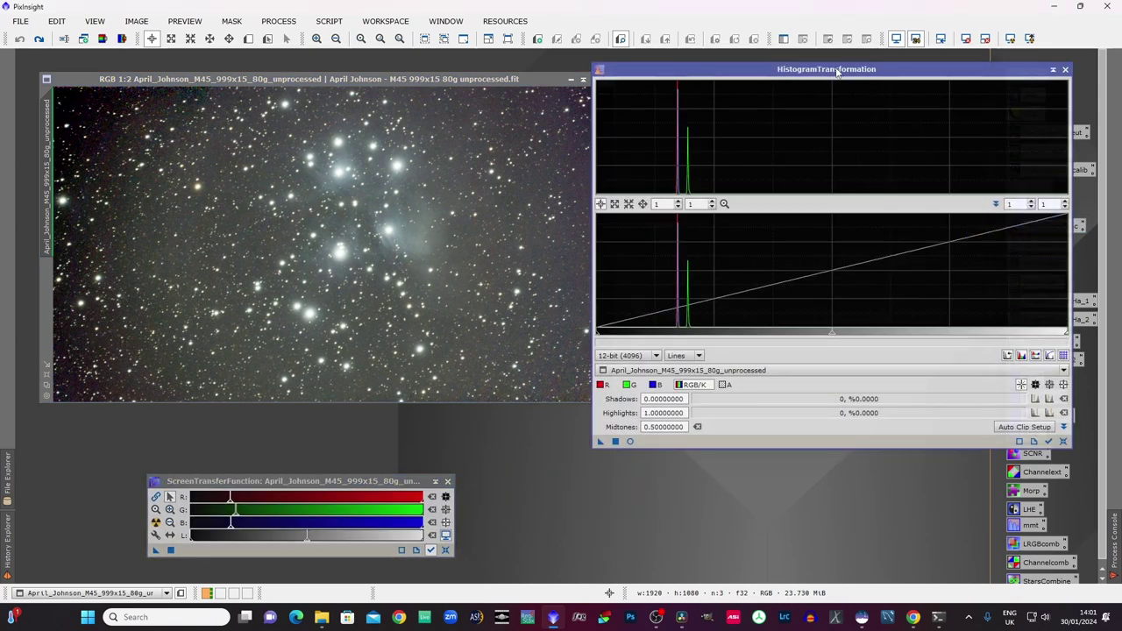
left_click_drag(838, 70, 760, 73)
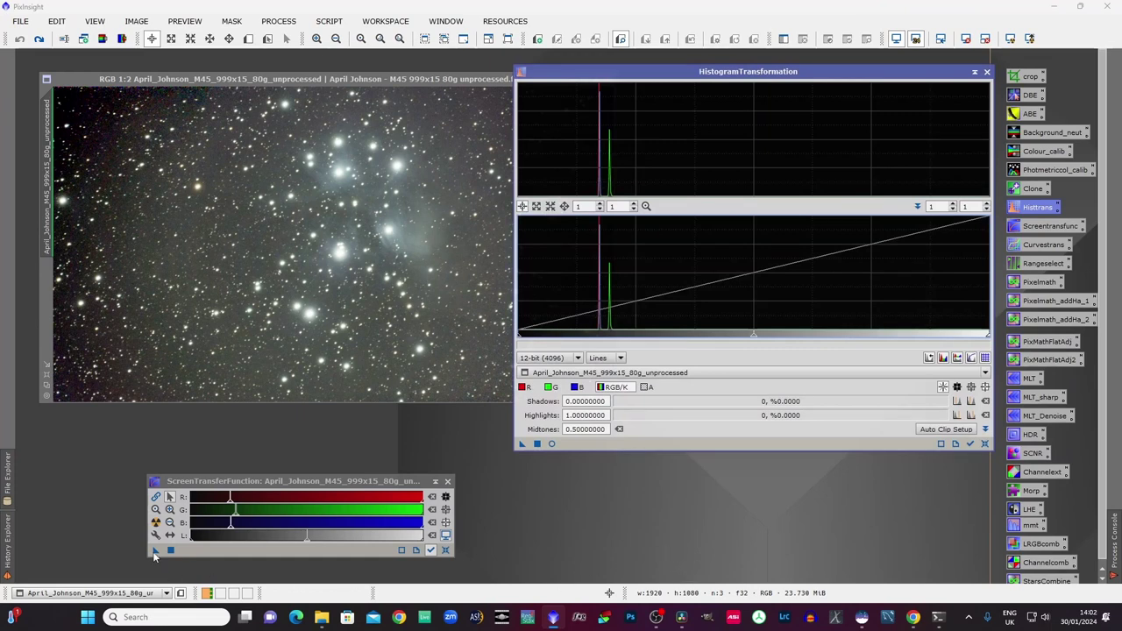
left_click(238, 80)
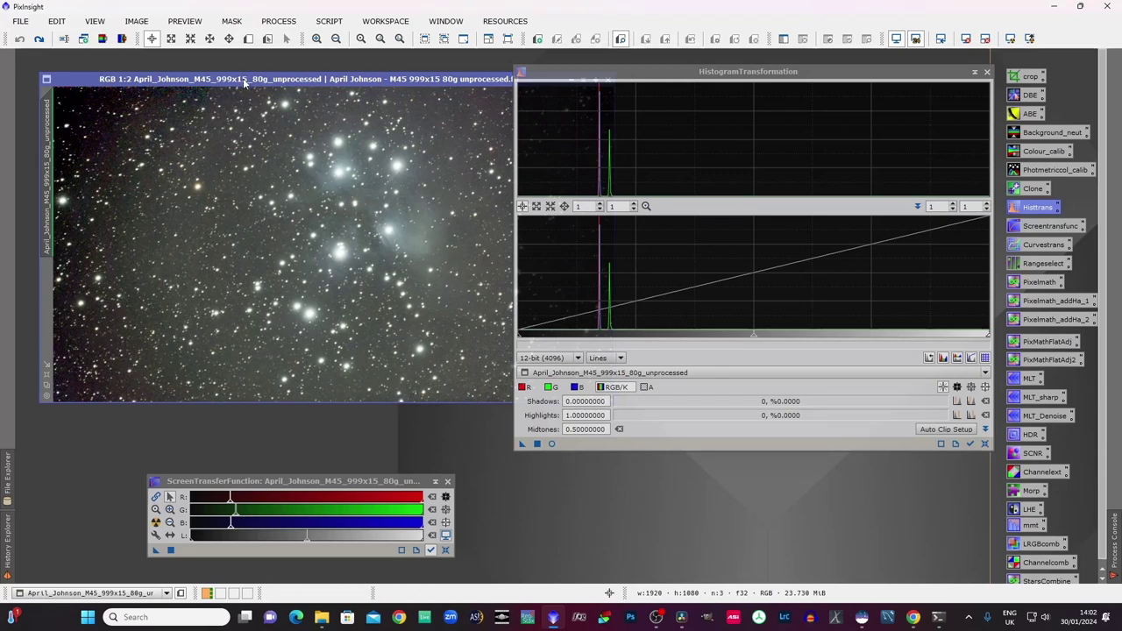
left_click(155, 551)
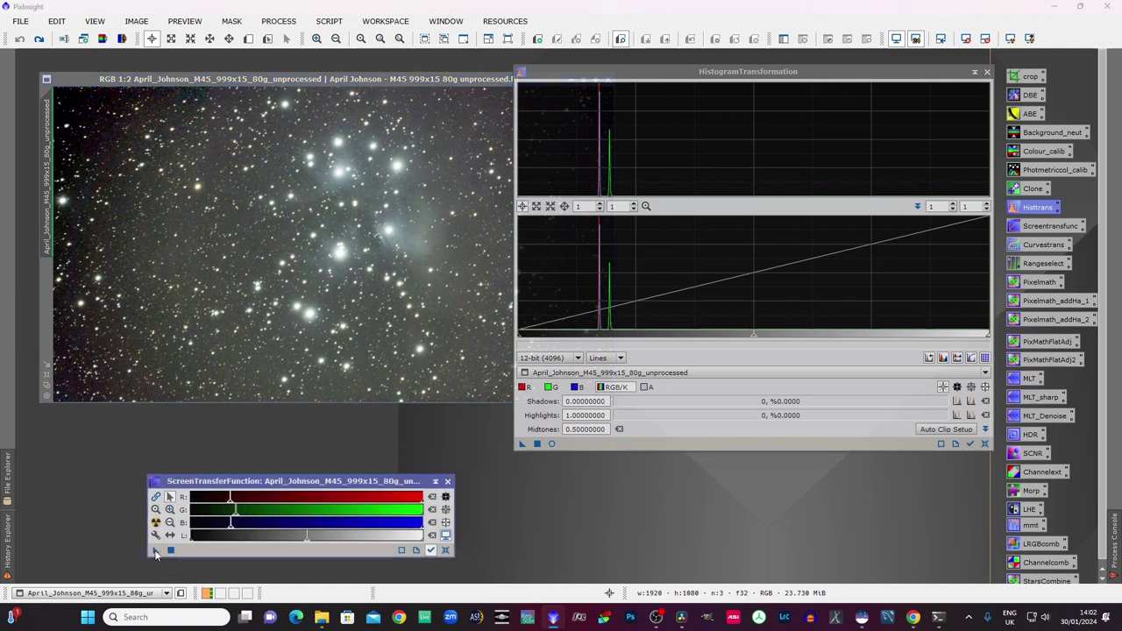
left_click_drag(154, 550, 677, 443)
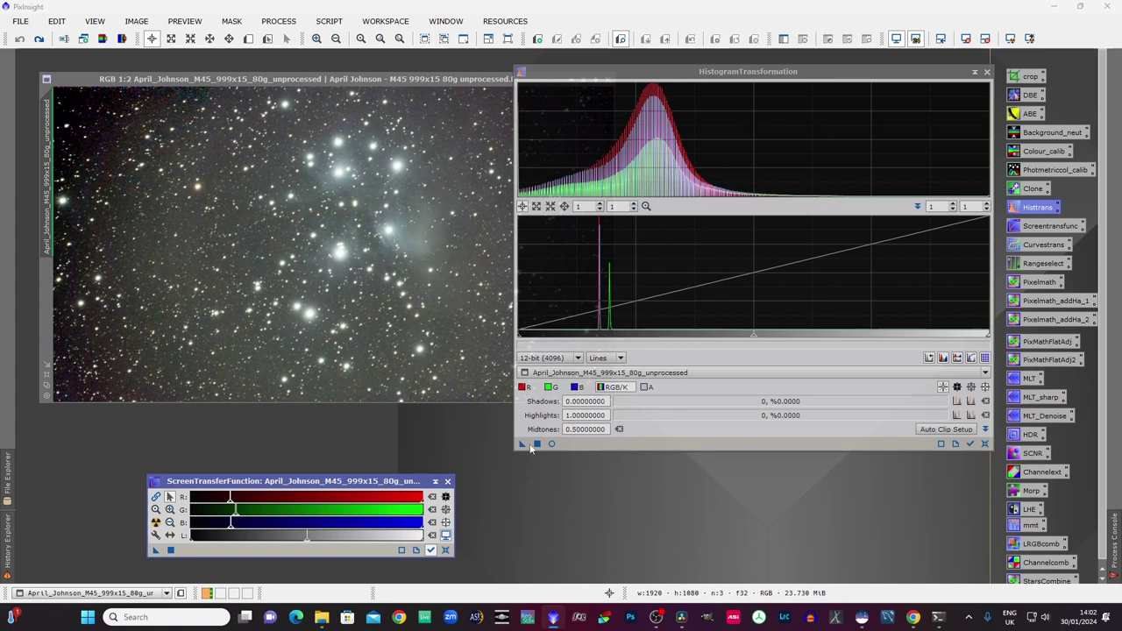
left_click_drag(521, 448, 324, 270)
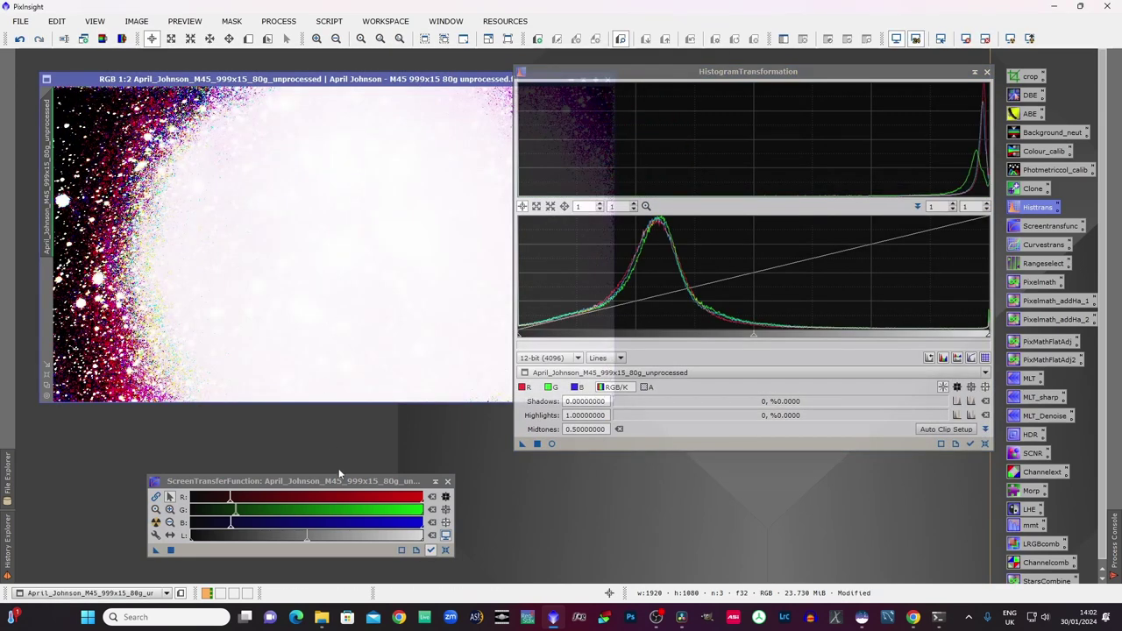
Step: Reset the screen stretch and histogram settings, then close HistogramTransformation
left_click(445, 551)
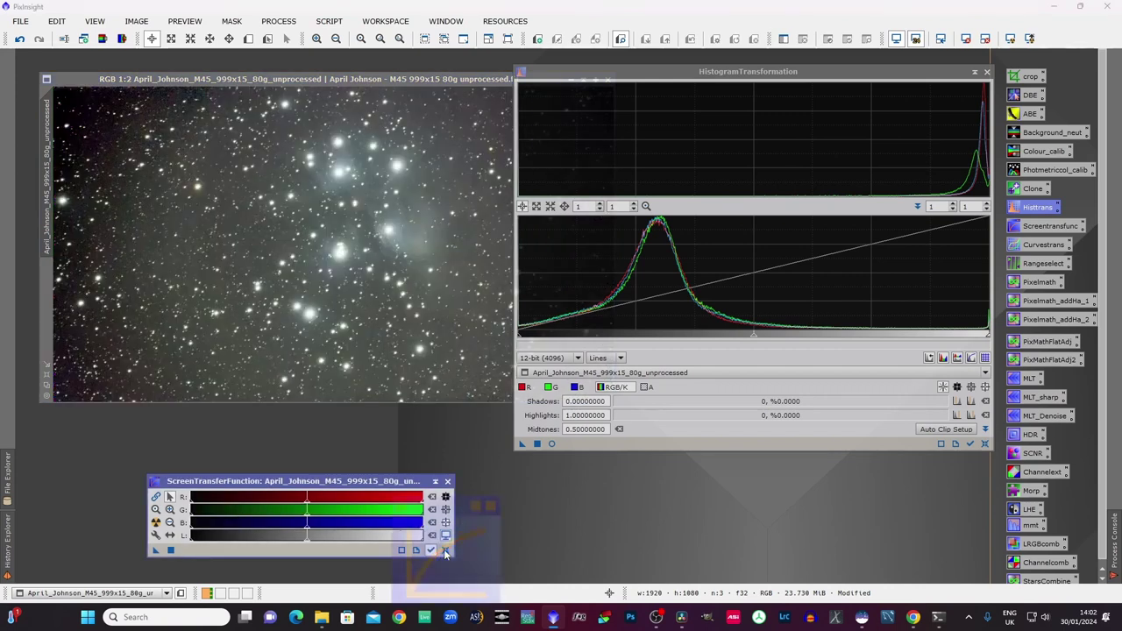
left_click(985, 445)
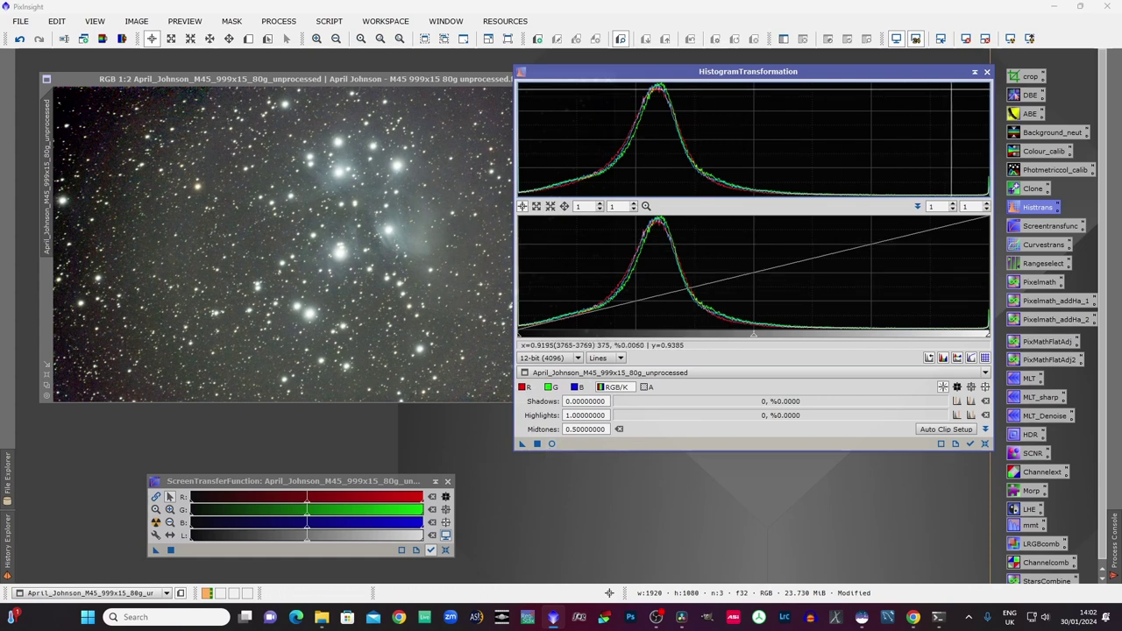
left_click(987, 72)
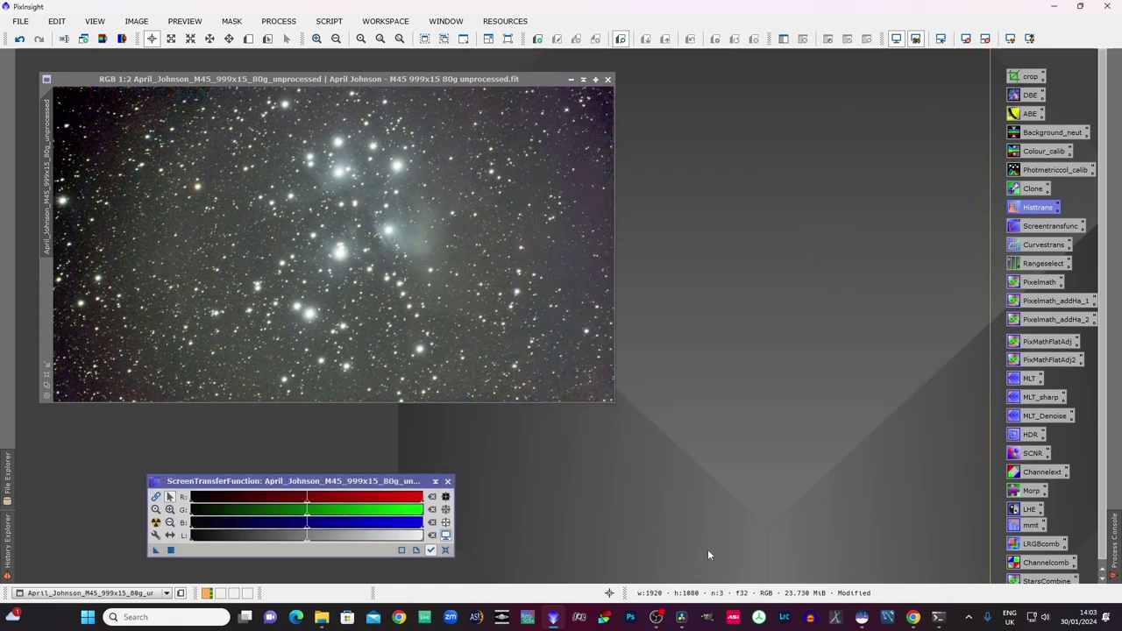
Step: Switch to Siril and choose Histogram Transformation from the Image Processing menu
mouse_move(862, 621)
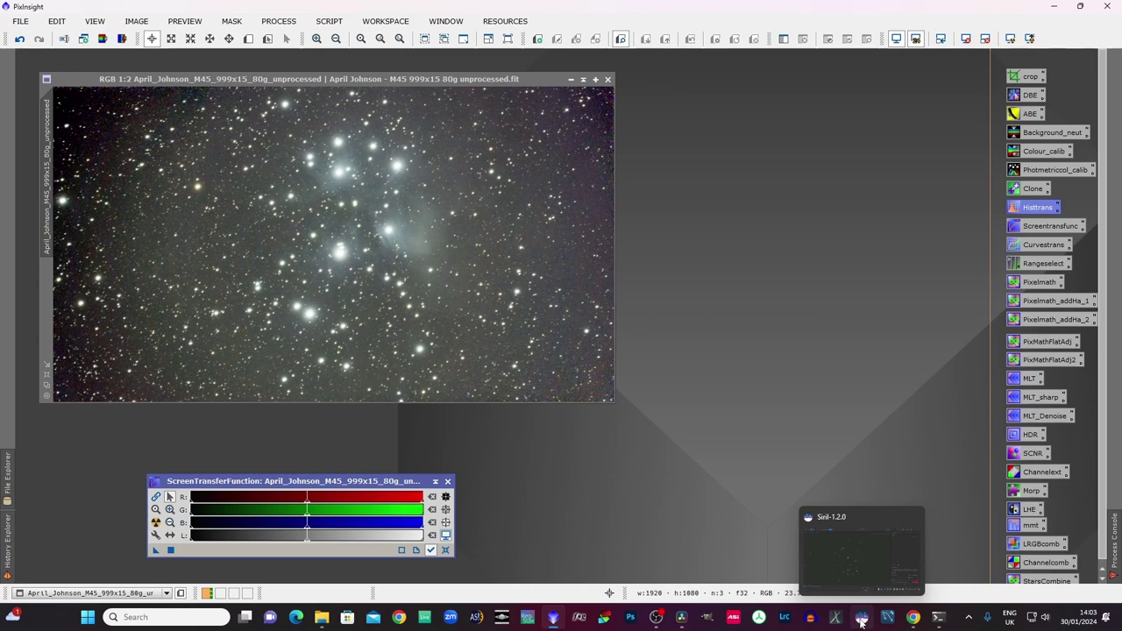
left_click(862, 621)
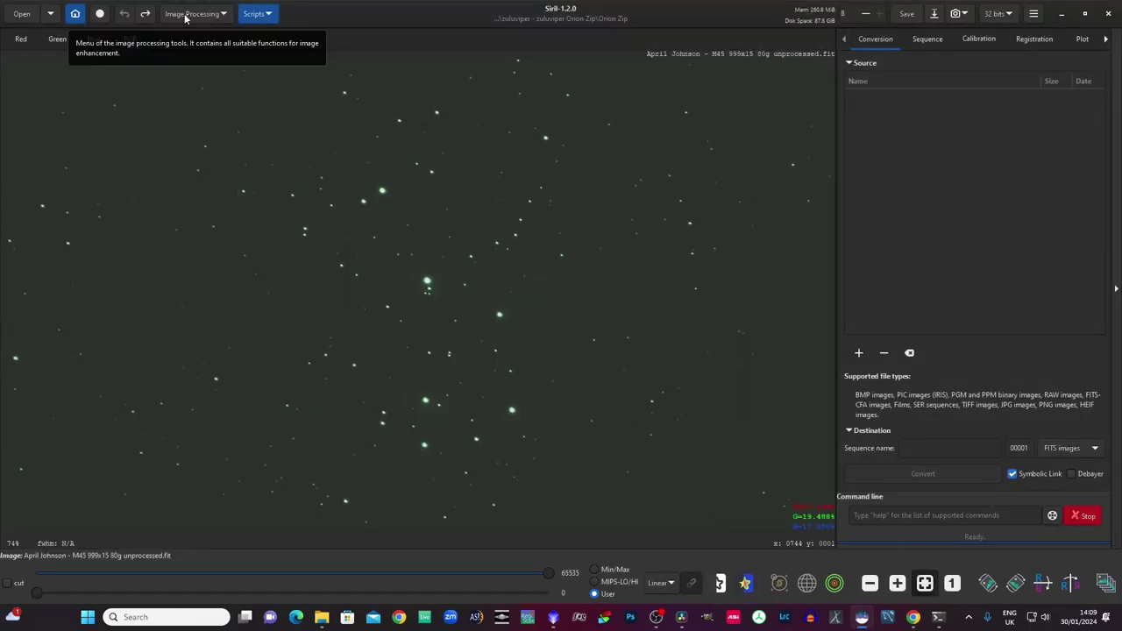
left_click(185, 15)
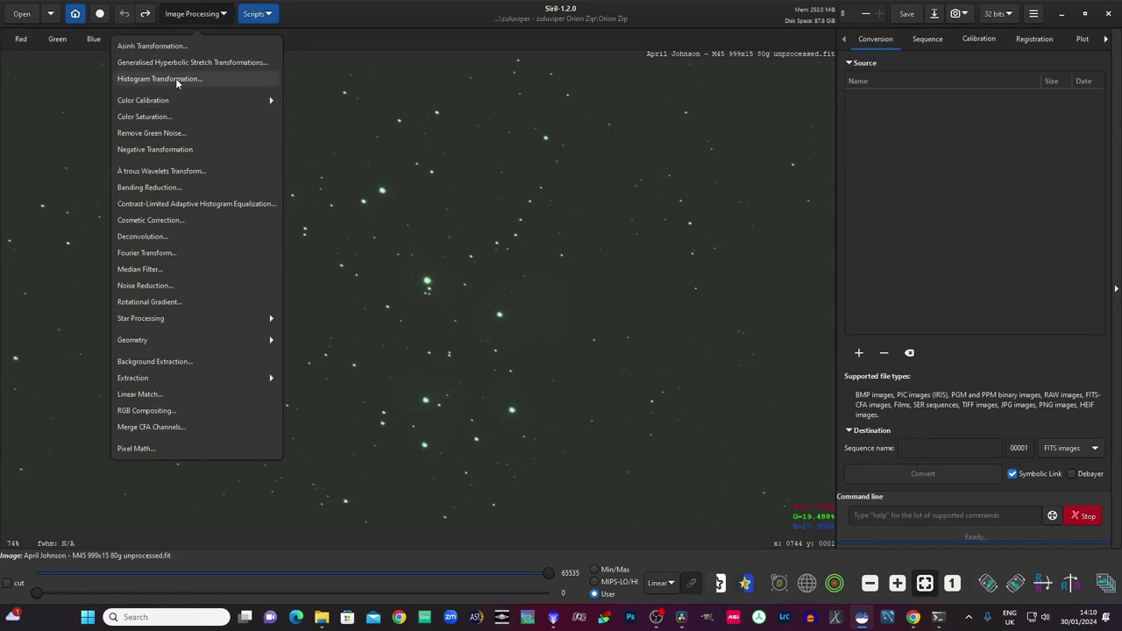
left_click(175, 79)
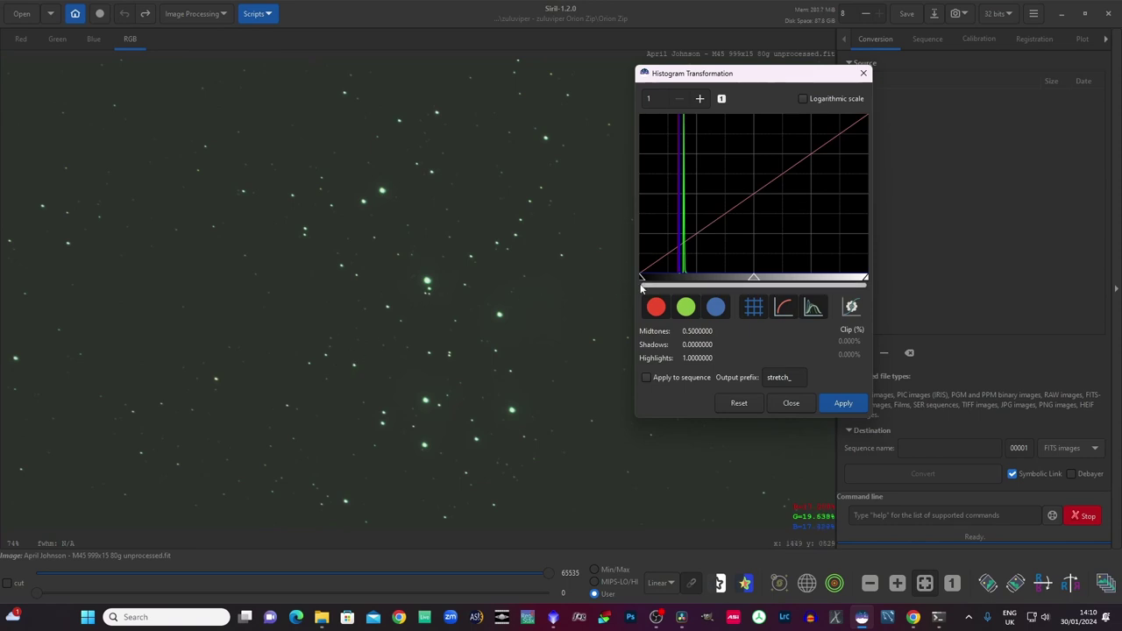
Step: Apply four rounds of shadow clipping and midtone brightening, reaching about 0.061 shadows and 0.39 midtones
left_click_drag(640, 280, 653, 277)
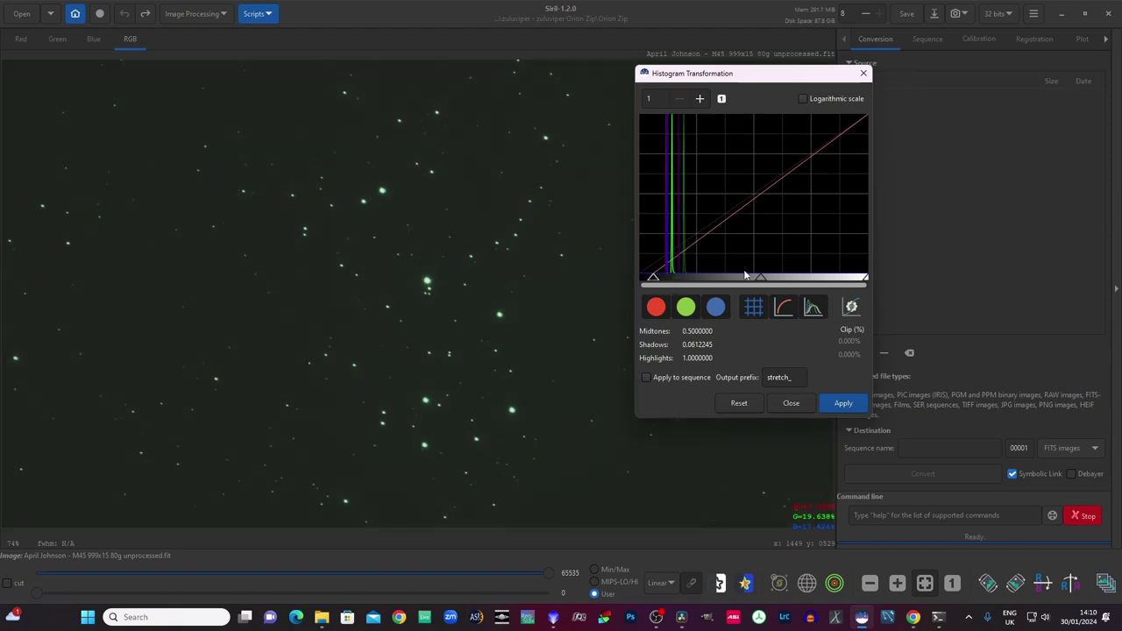
left_click_drag(762, 280, 737, 278)
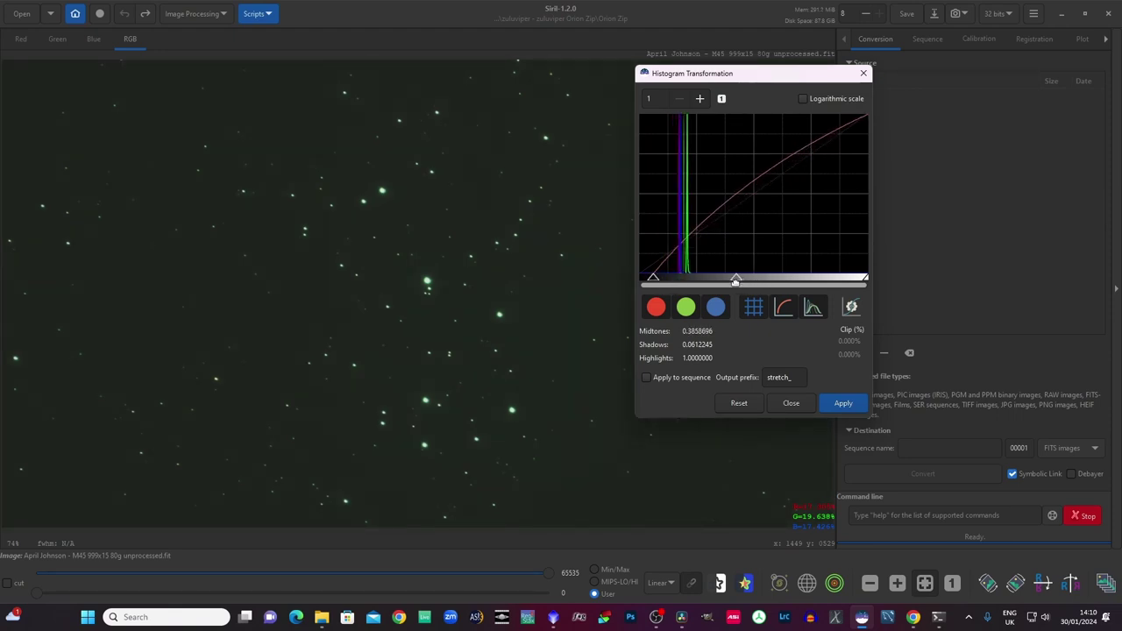
left_click(842, 404)
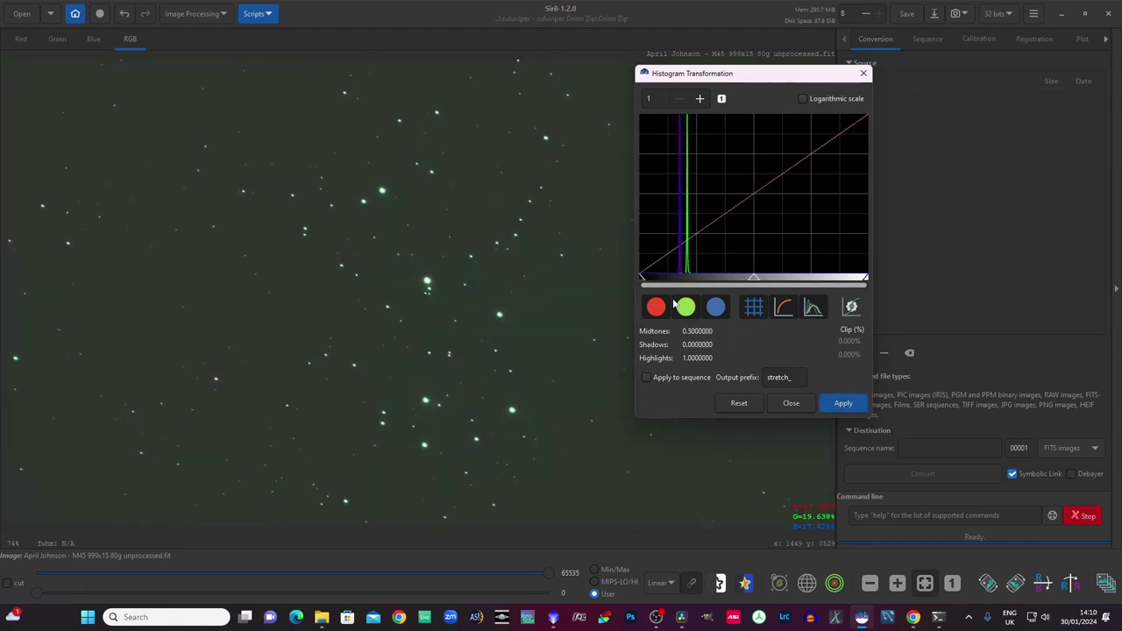
left_click_drag(640, 279, 654, 279)
left_click_drag(760, 278, 736, 279)
left_click(844, 404)
left_click_drag(641, 280, 654, 279)
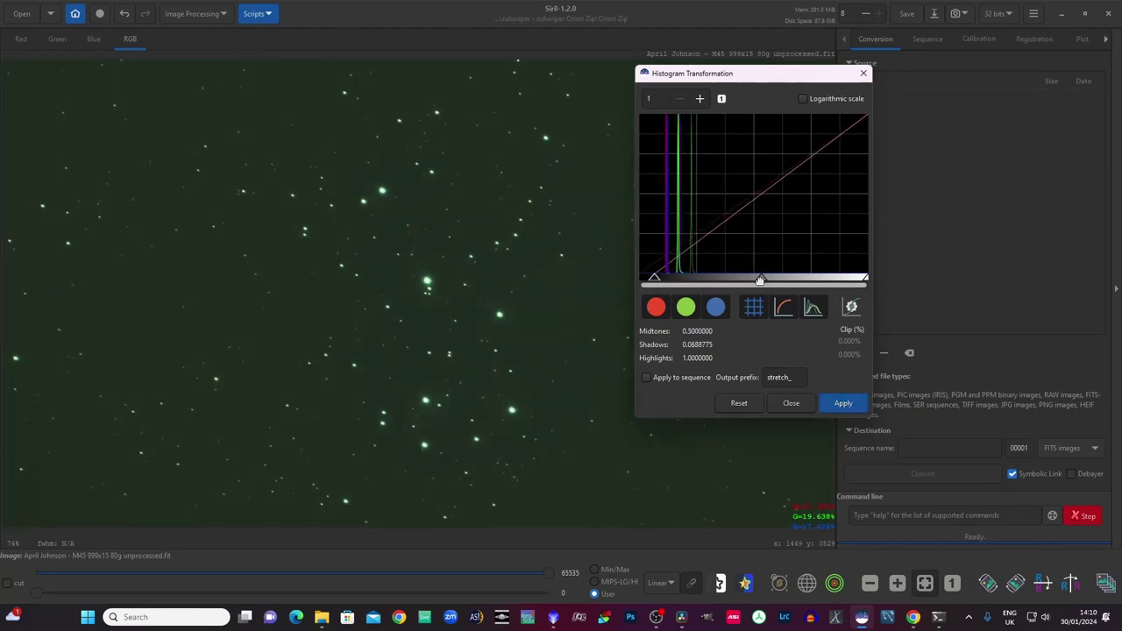
left_click_drag(760, 280, 741, 278)
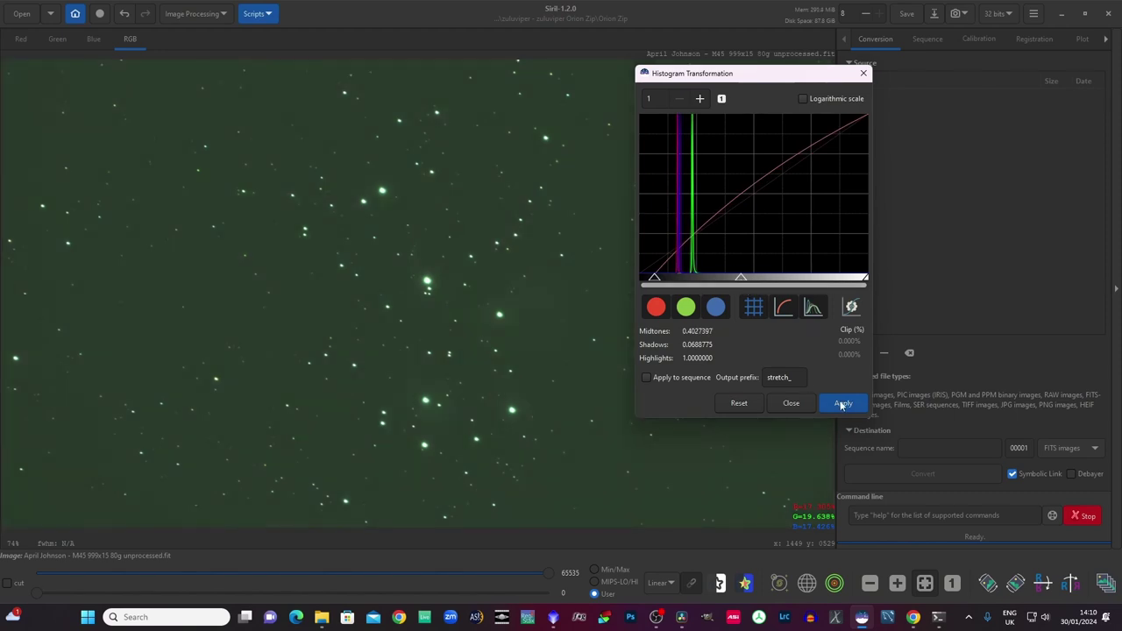
left_click(843, 404)
left_click_drag(640, 277, 653, 279)
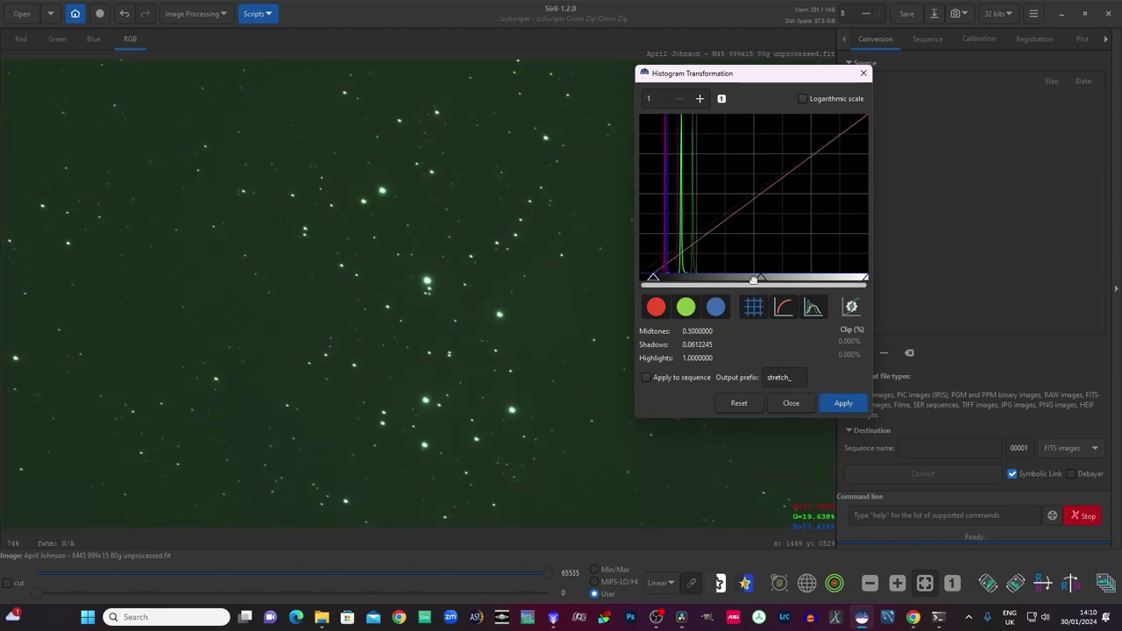
left_click_drag(760, 279, 738, 279)
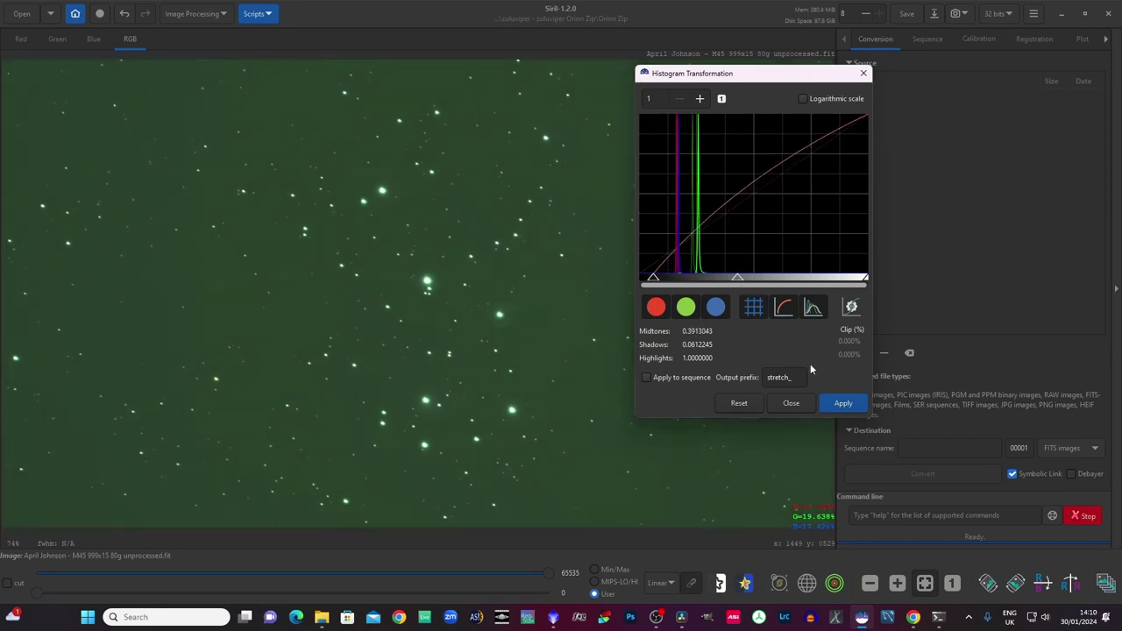
left_click(847, 403)
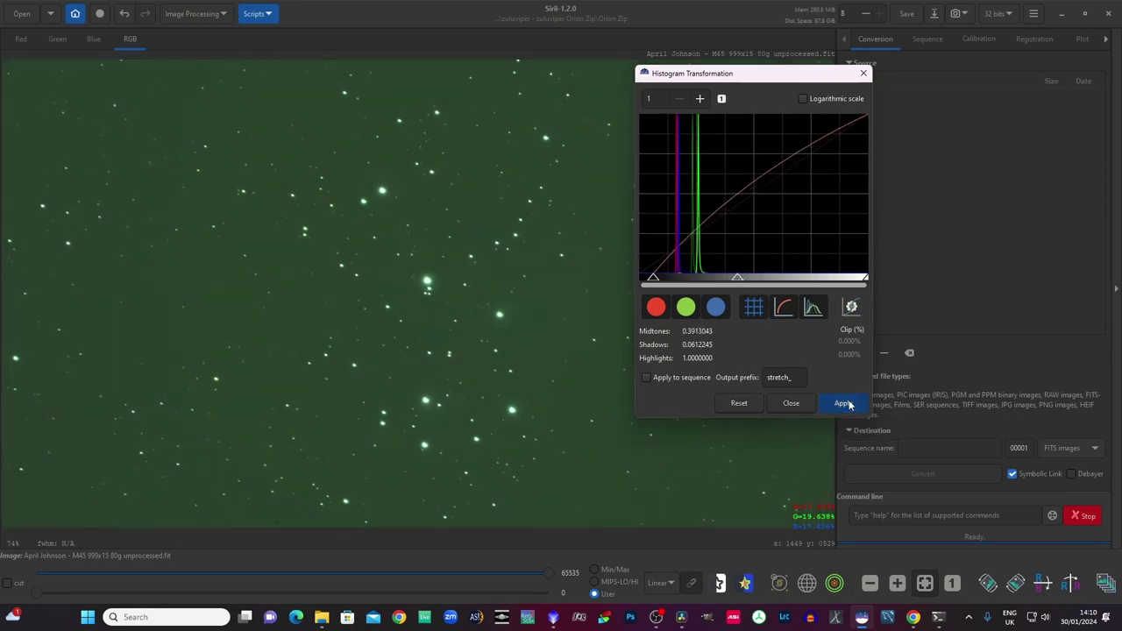
Step: Apply three more rounds of shadow clipping and midtone brightening
left_click_drag(641, 277, 652, 276)
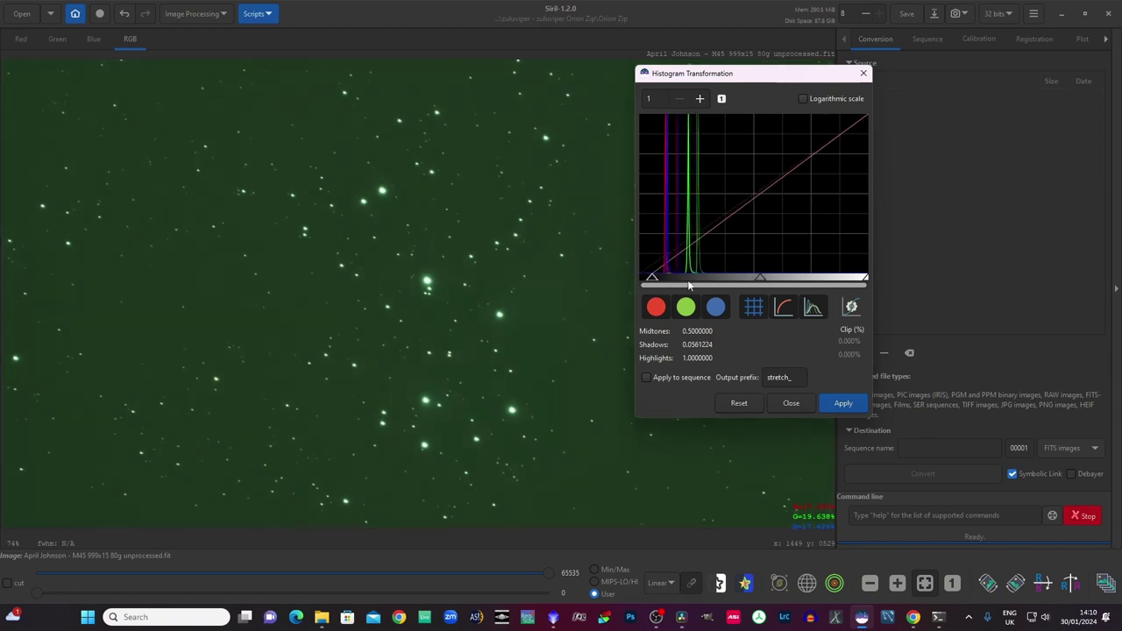
left_click_drag(759, 278, 740, 279)
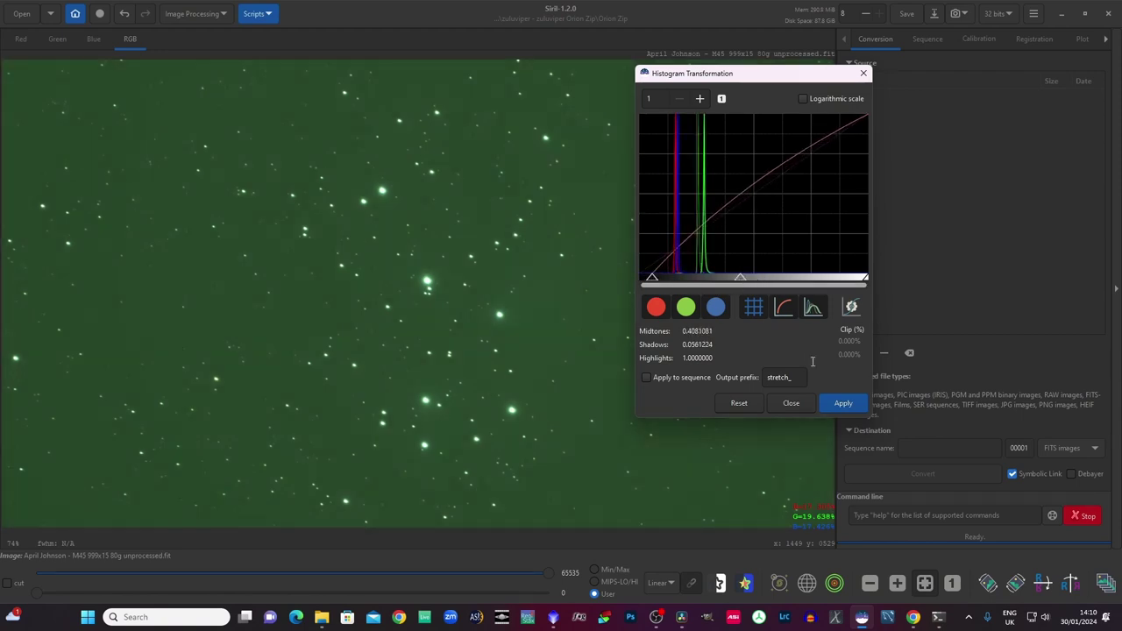
left_click(847, 404)
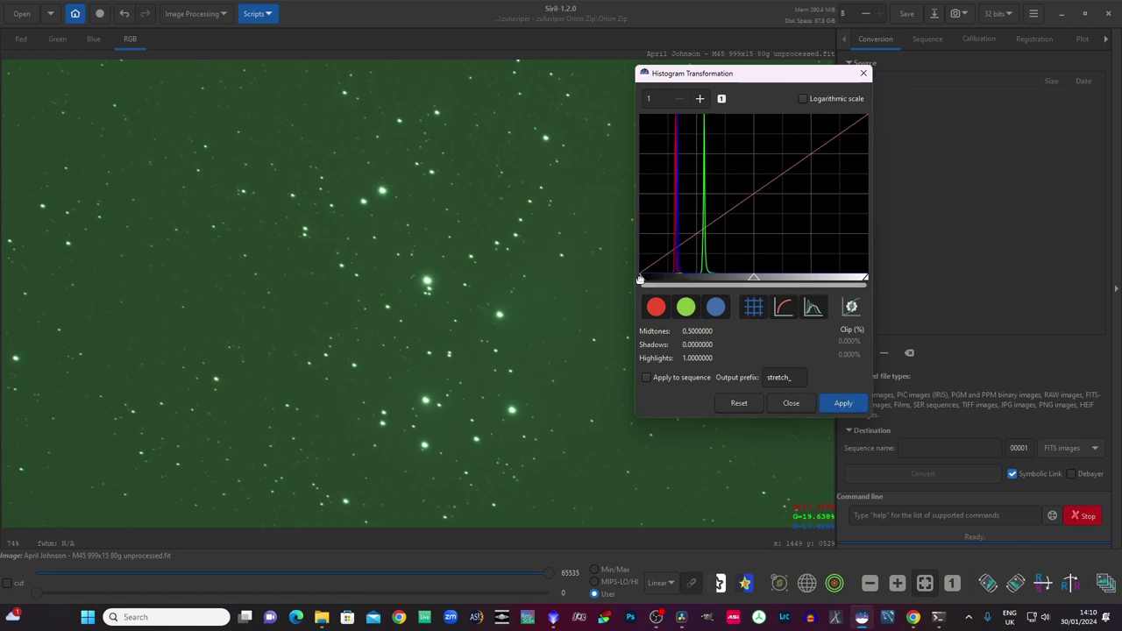
left_click_drag(639, 277, 652, 277)
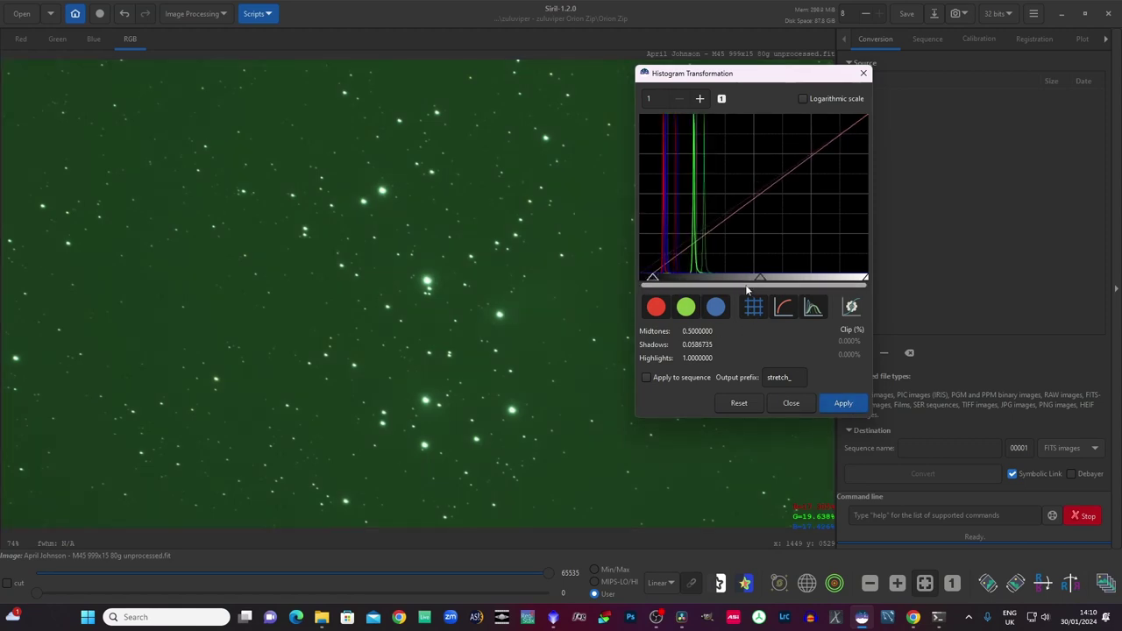
left_click_drag(756, 281, 745, 279)
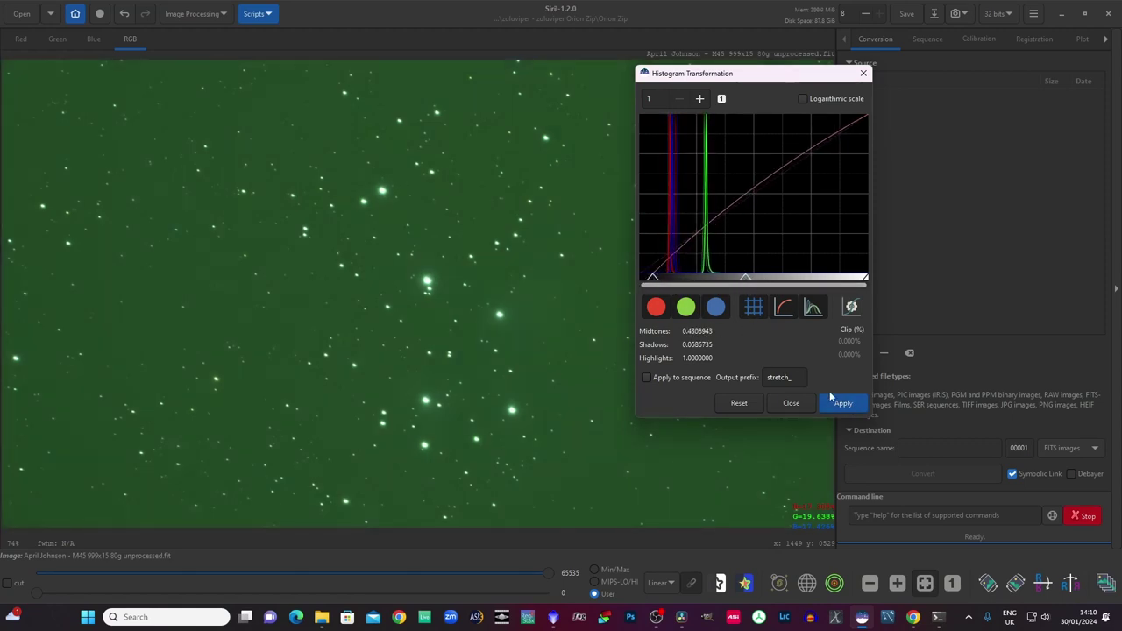
left_click(847, 404)
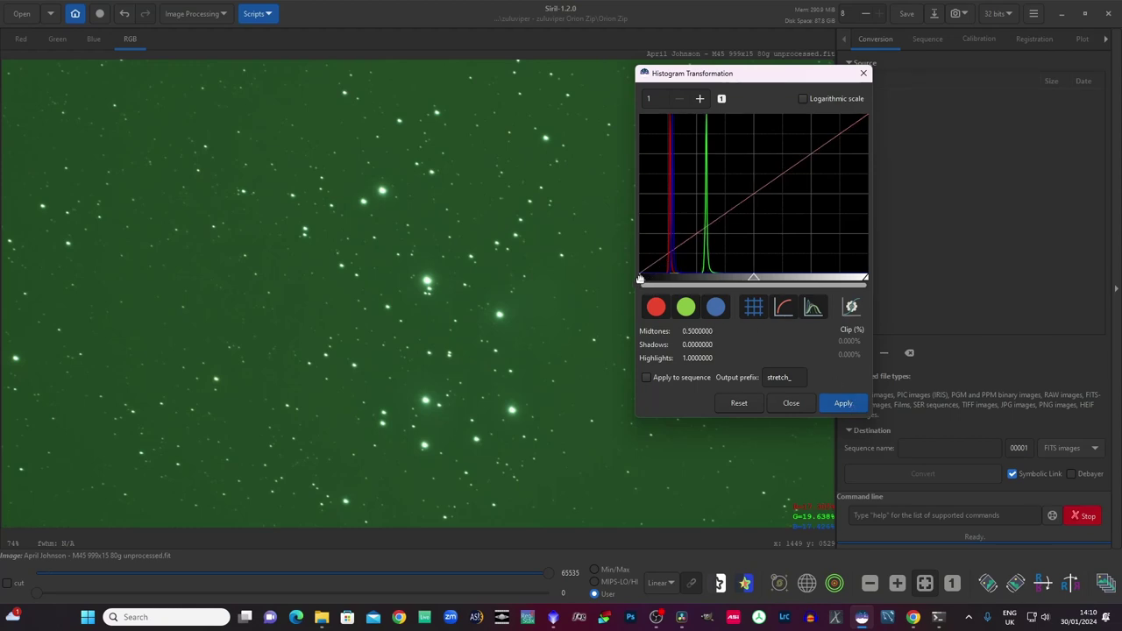
left_click_drag(639, 277, 649, 277)
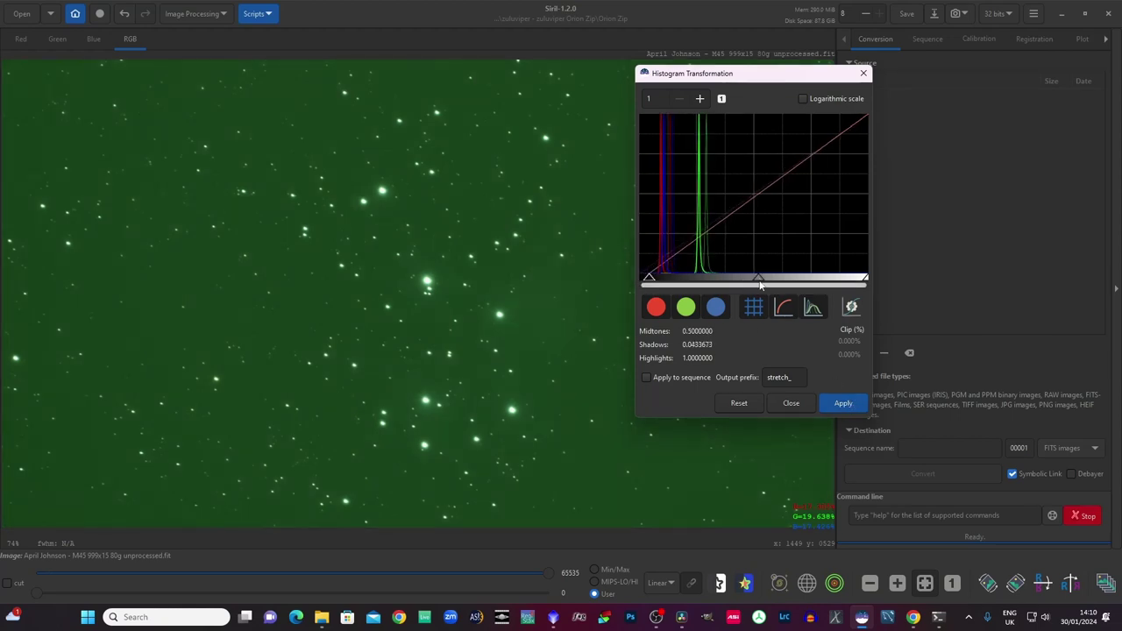
left_click_drag(758, 280, 740, 279)
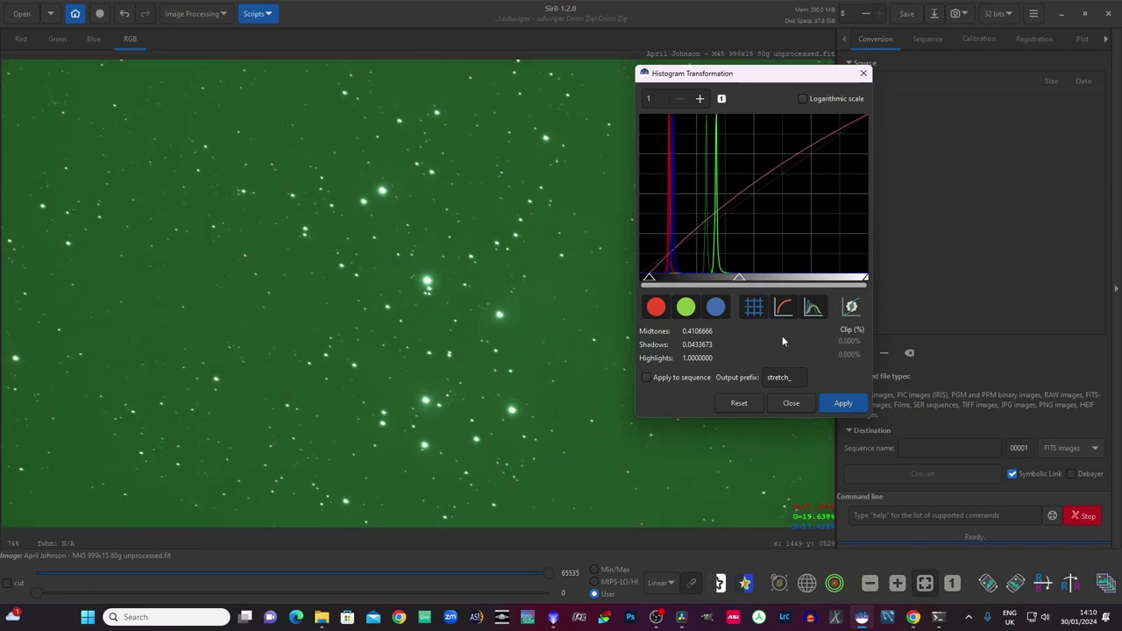
left_click(843, 405)
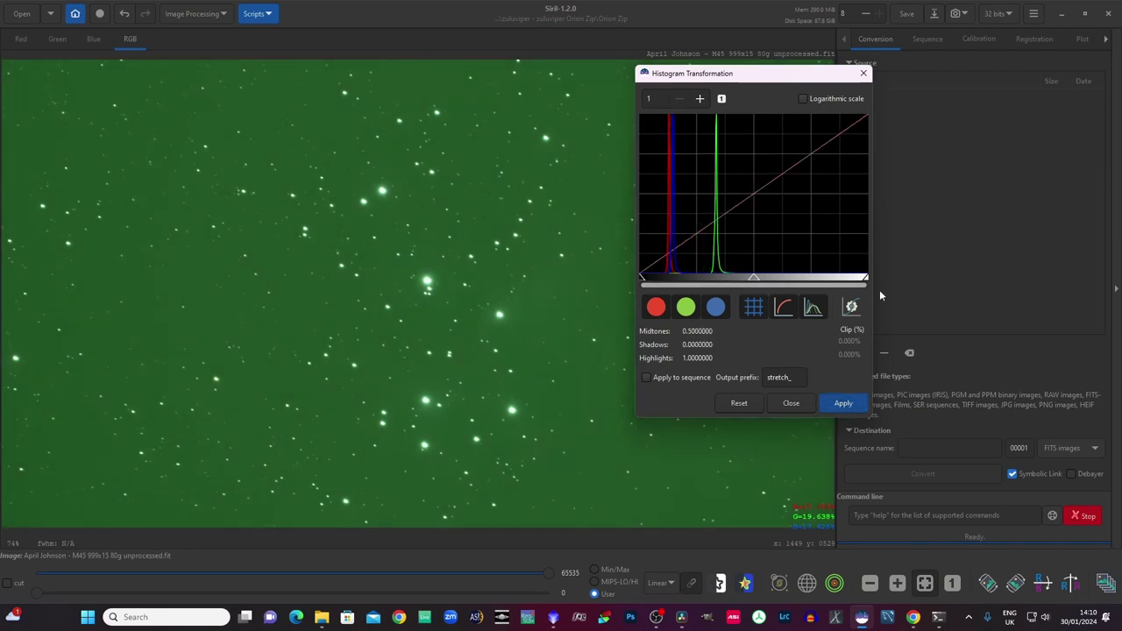
Step: Widen the dialog and apply two final stretches, ending at shadows 0.0385 and midtones 0.438
left_click_drag(871, 231, 1065, 229)
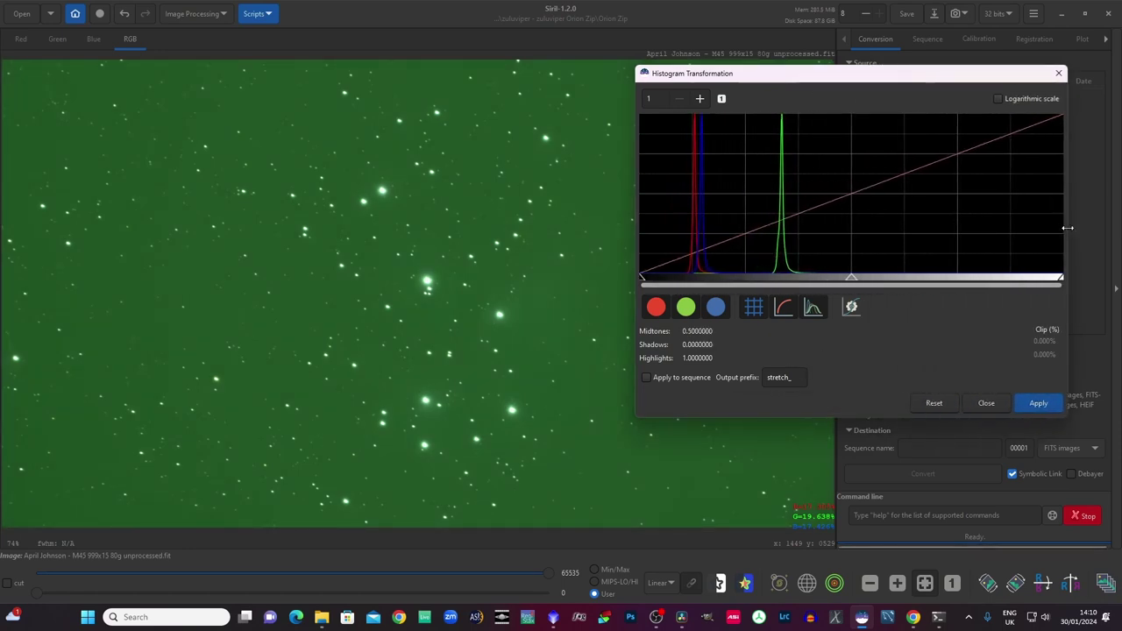
left_click_drag(642, 278, 660, 278)
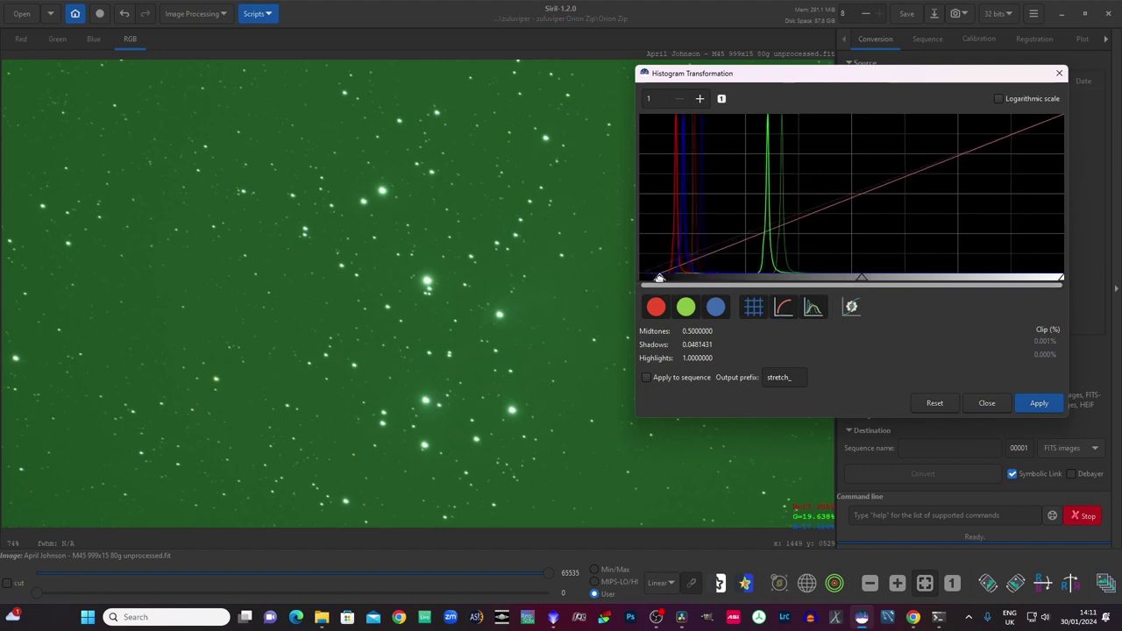
left_click_drag(862, 279, 837, 281)
left_click(1039, 403)
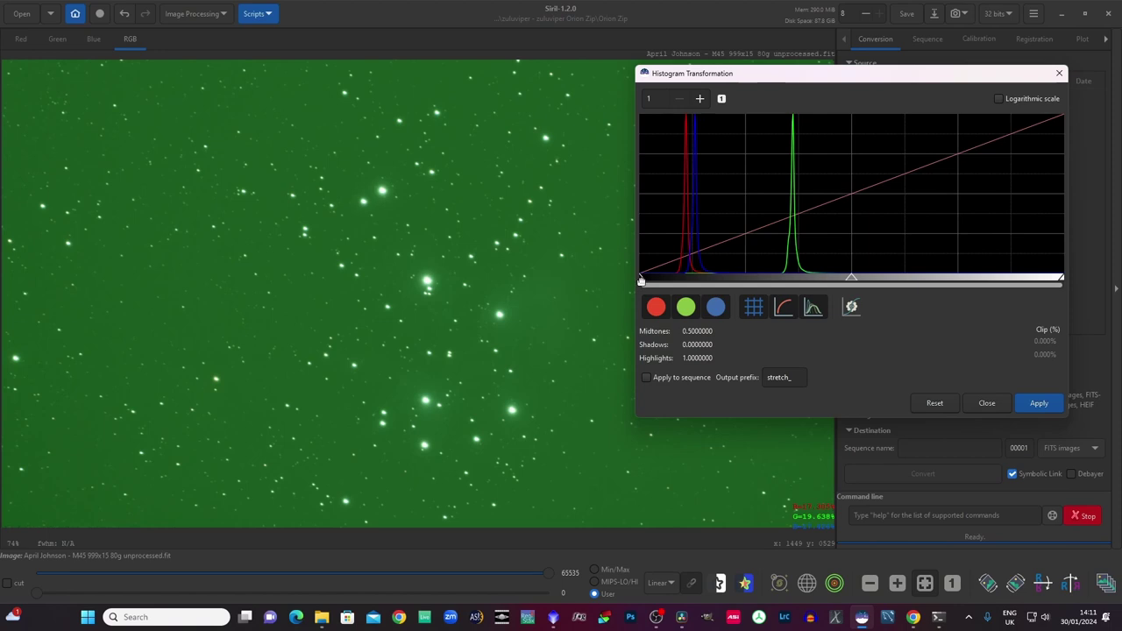
left_click_drag(641, 279, 656, 279)
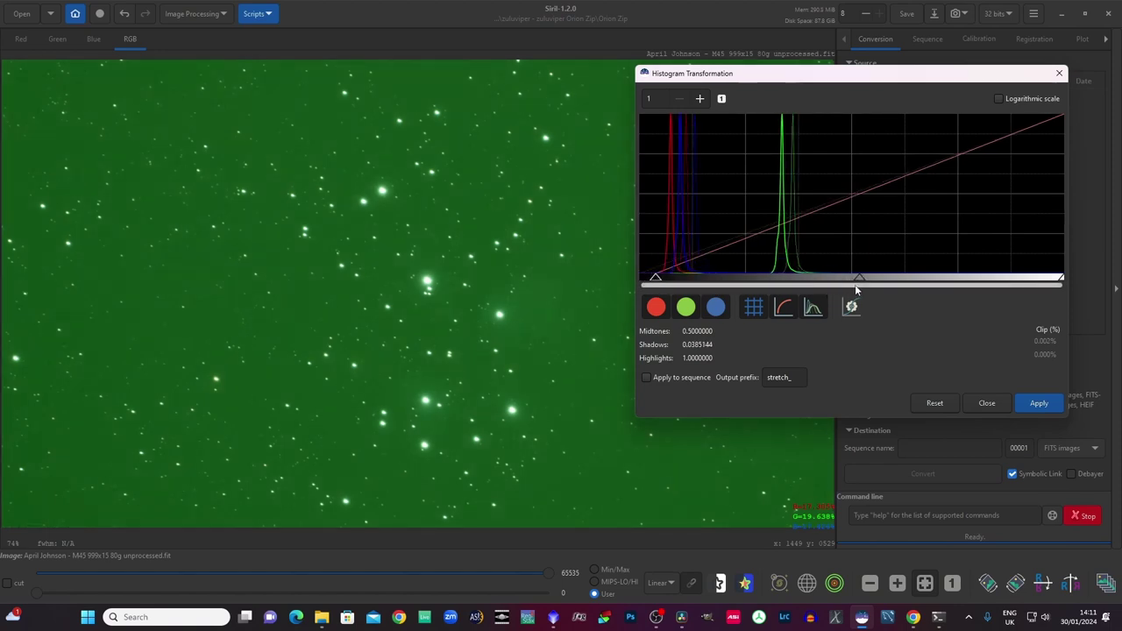
left_click_drag(858, 281, 838, 281)
left_click(1038, 403)
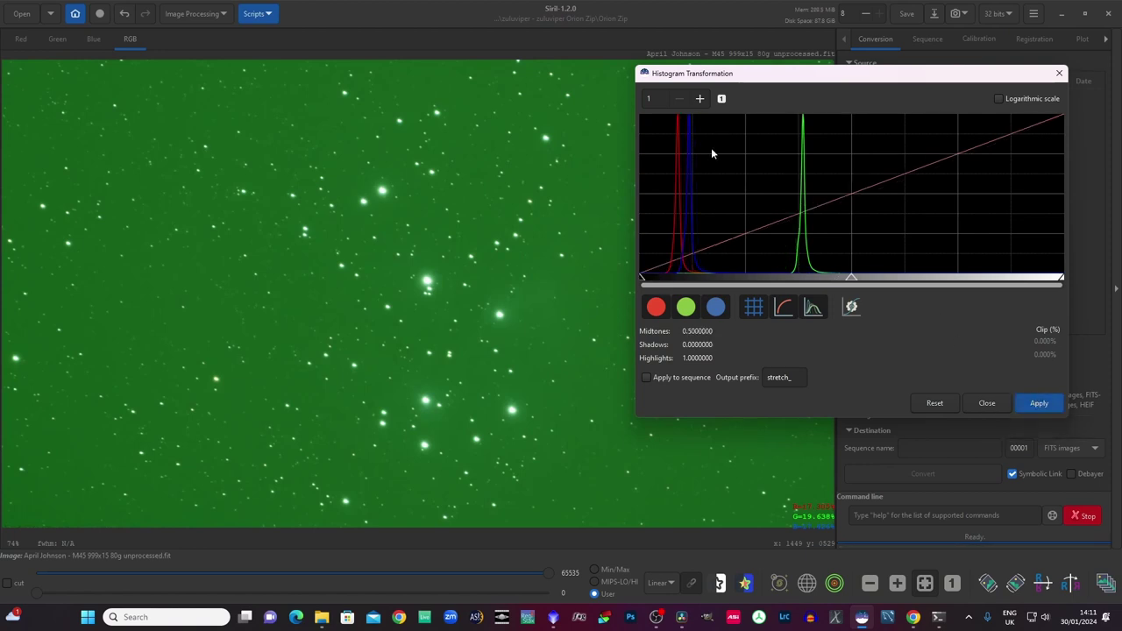
Step: Clip the green channel's shadows to 0.3026135 to remove the cast, then set red midtones to 0.4222834
left_click(656, 308)
left_click(715, 309)
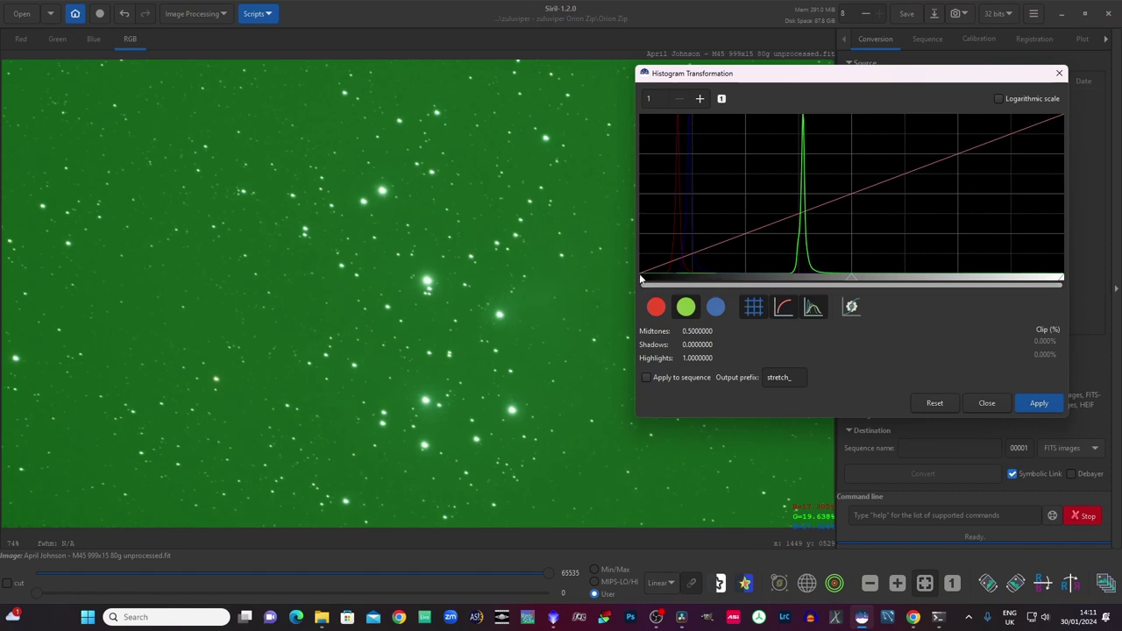
left_click_drag(641, 278, 767, 292)
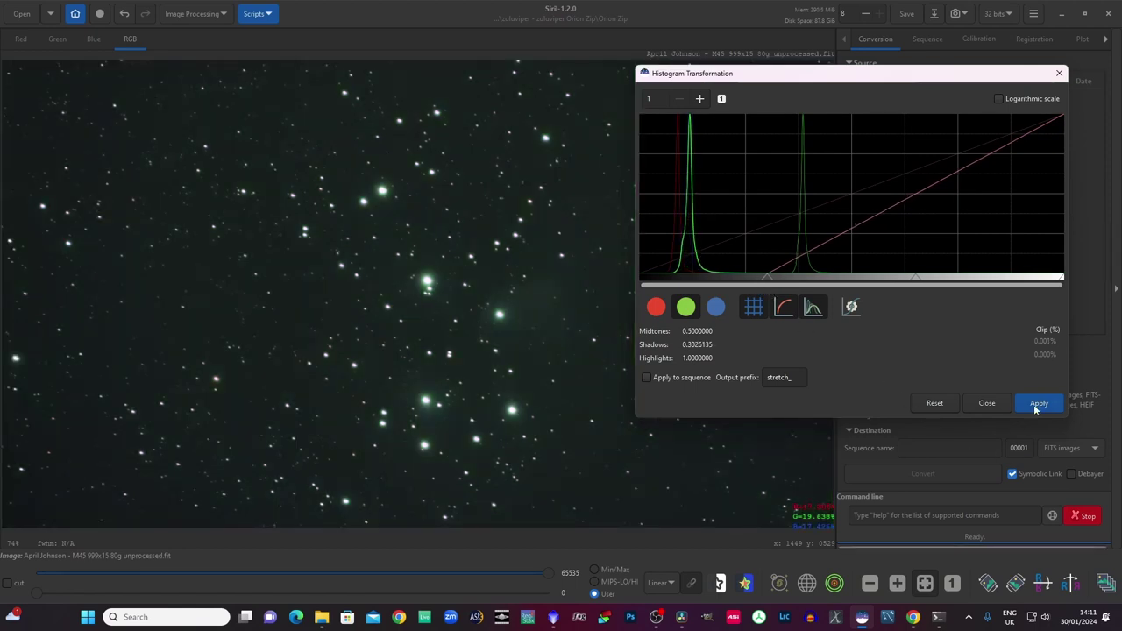
left_click(1038, 404)
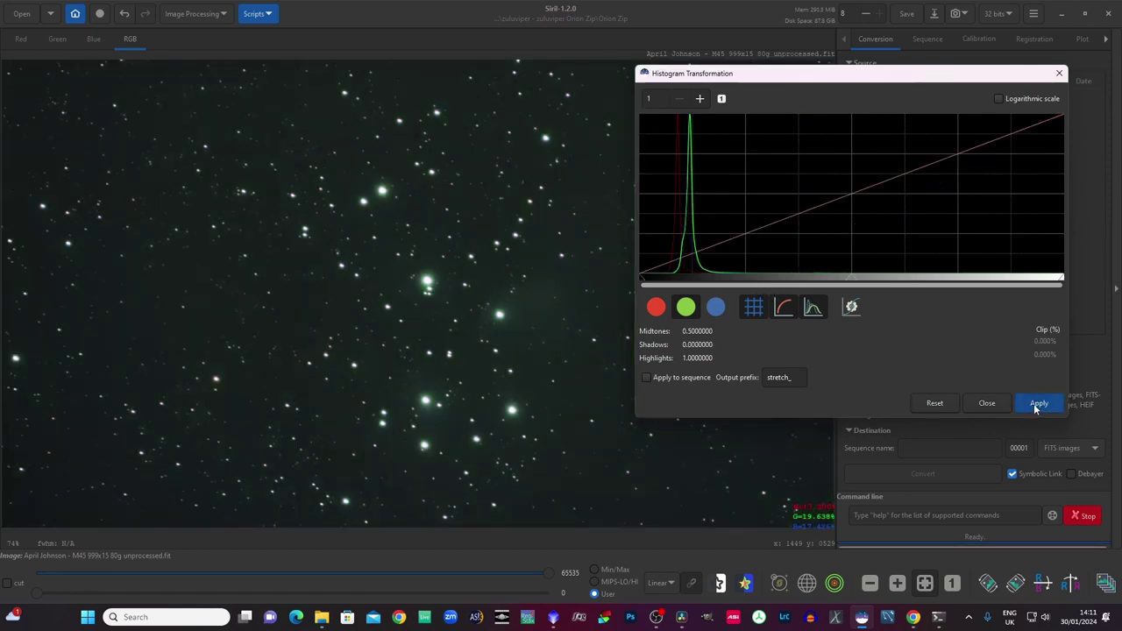
left_click(686, 309)
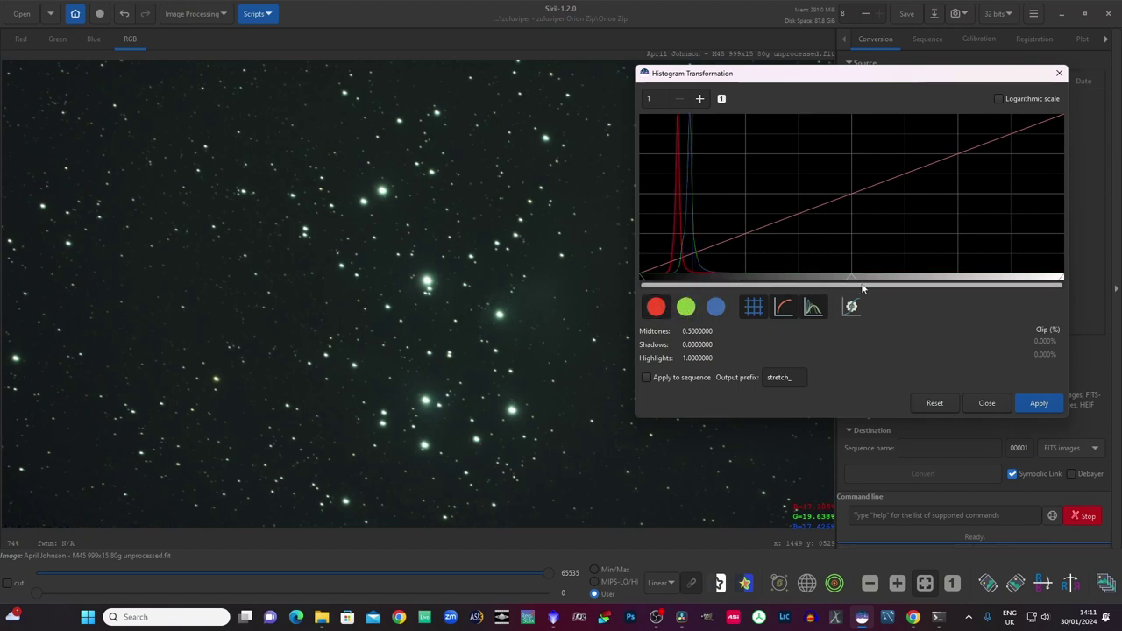
left_click_drag(847, 278, 818, 277)
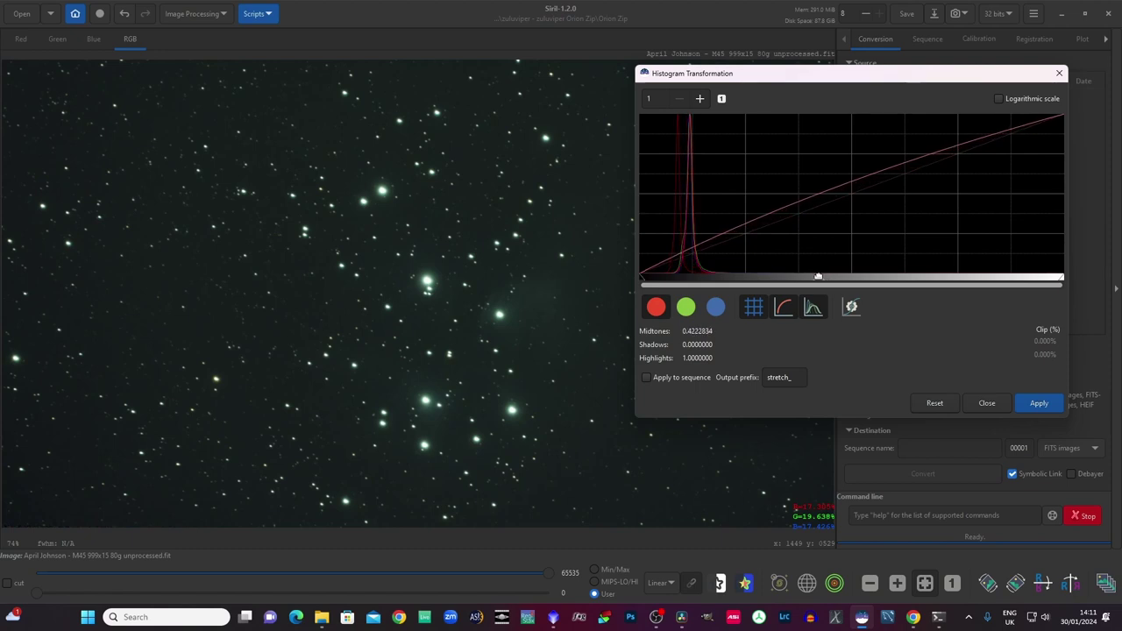
Step: Apply the red midtones stretch, re-include green and blue, and apply a first RGB stretch
left_click(1039, 407)
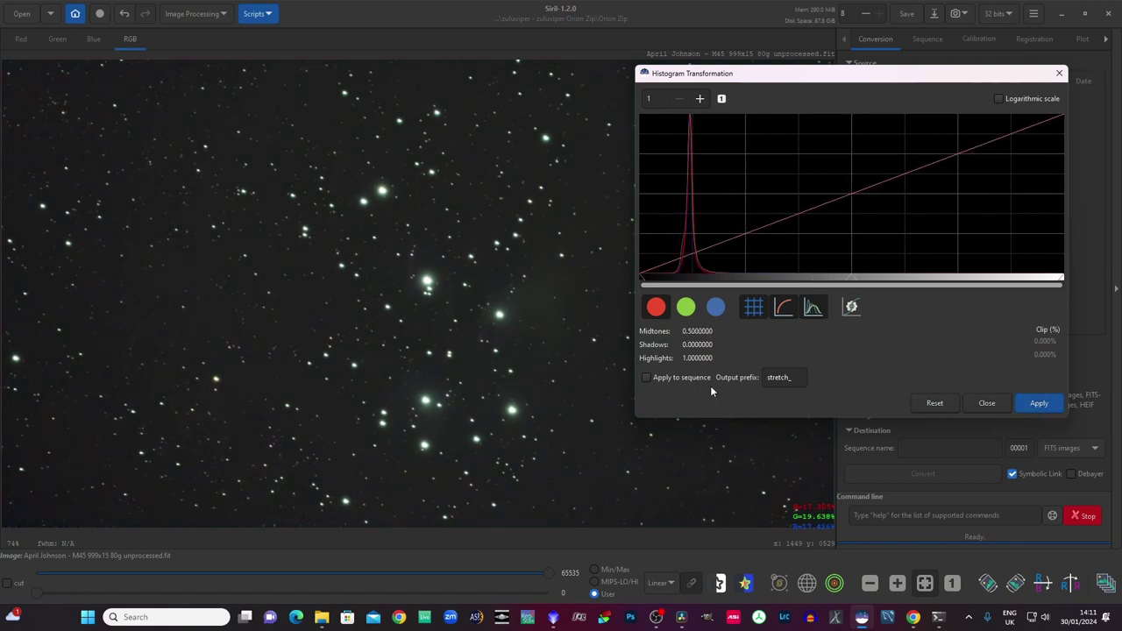
left_click(686, 306)
left_click(716, 307)
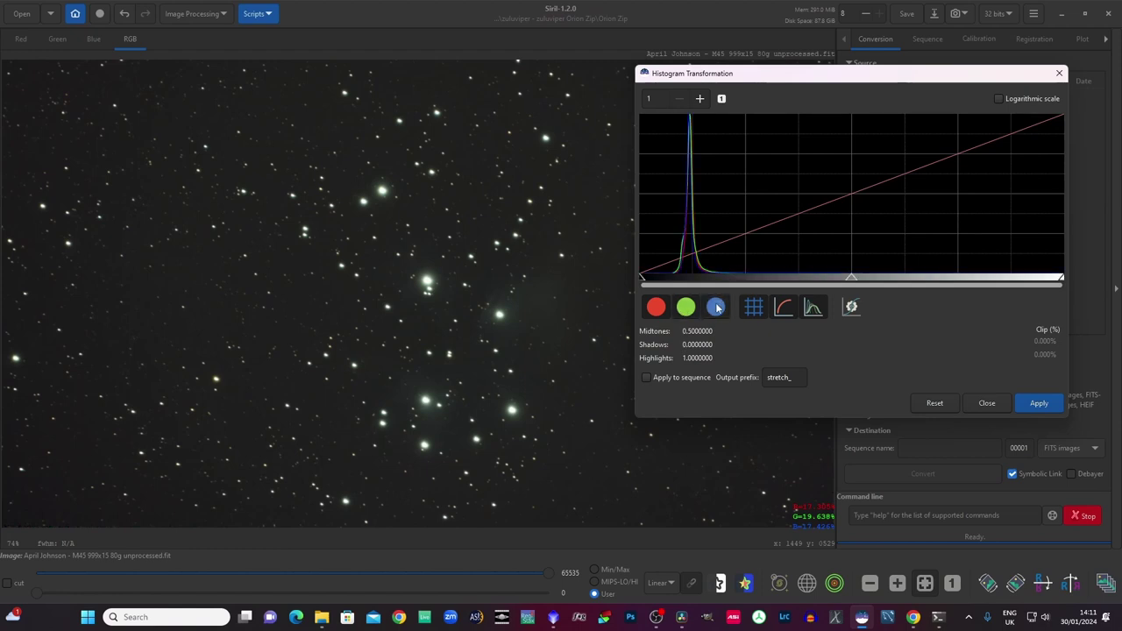
left_click_drag(640, 279, 651, 279)
left_click_drag(862, 279, 831, 279)
left_click(1040, 402)
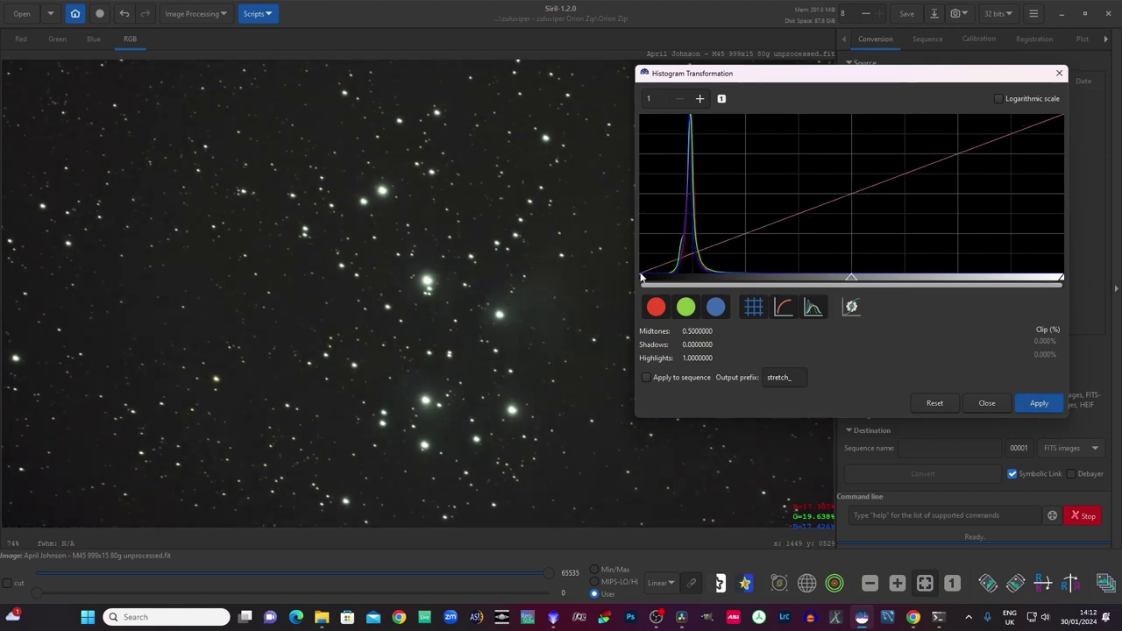
Step: Repeat small RGB stretches, ending with shadows at 0.0178897 and midtones at 0.4033614
left_click_drag(642, 279, 651, 279)
left_click_drag(852, 280, 817, 280)
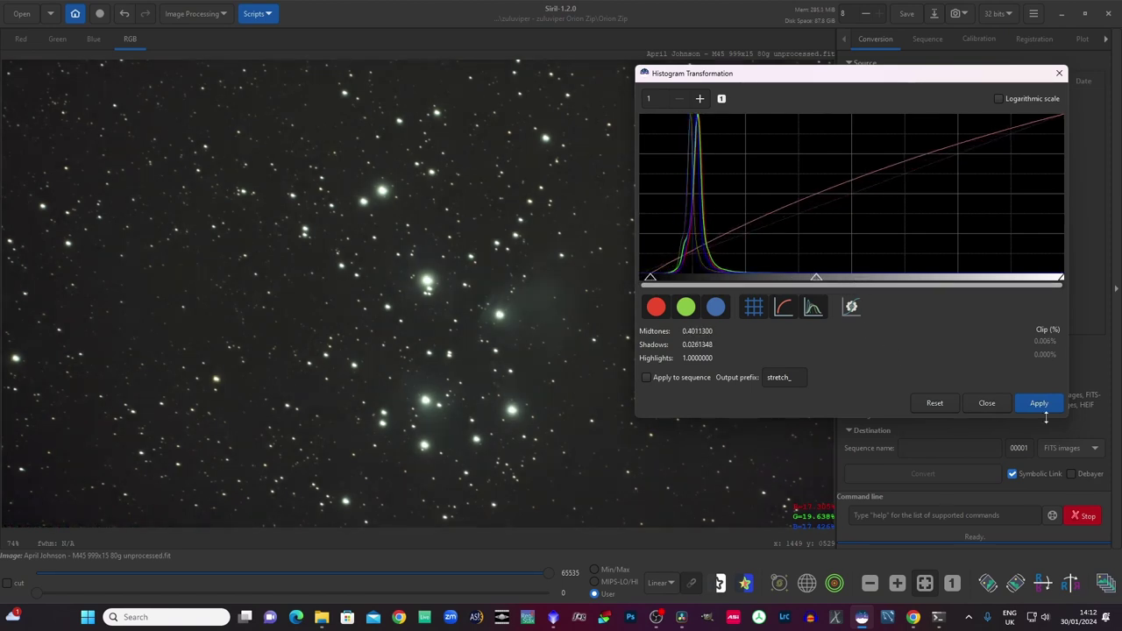
left_click(1038, 407)
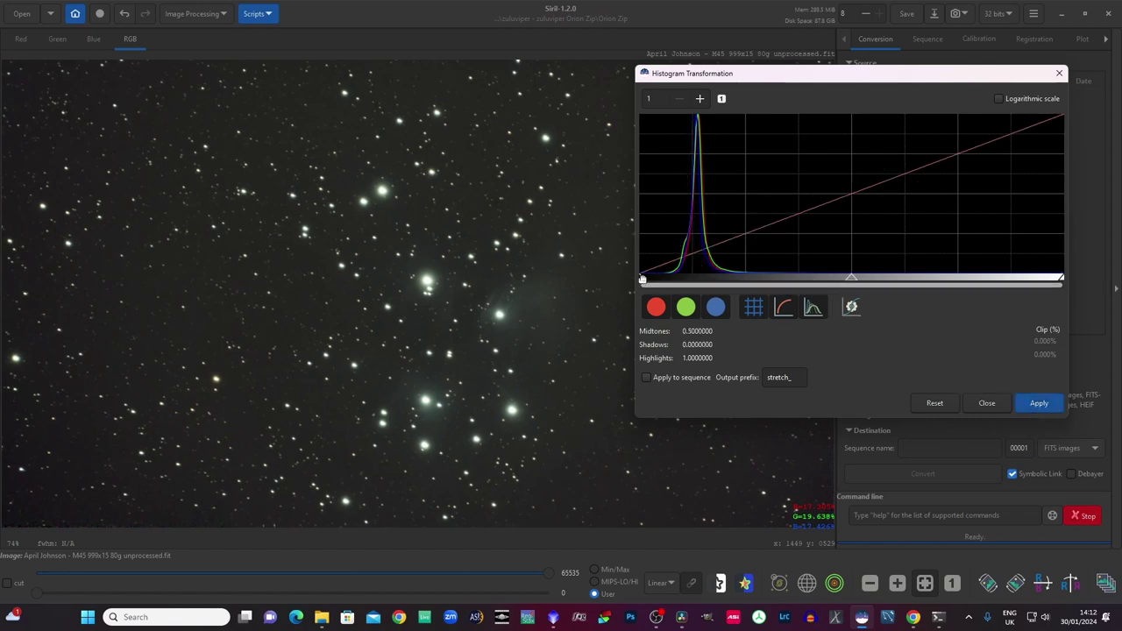
left_click_drag(641, 277, 652, 278)
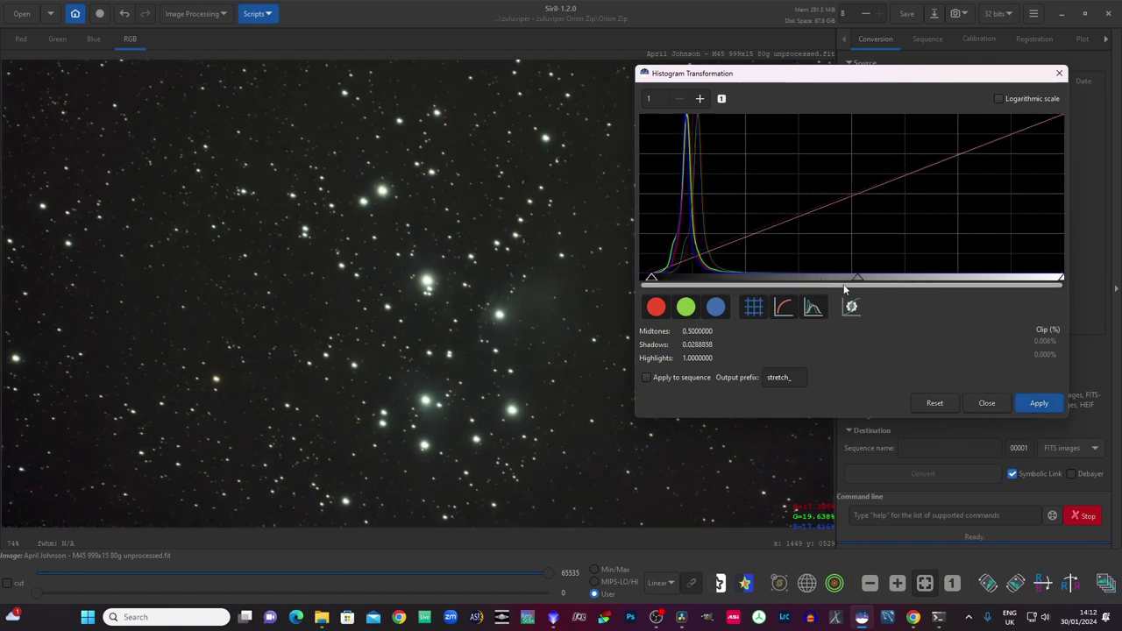
left_click_drag(857, 278, 828, 278)
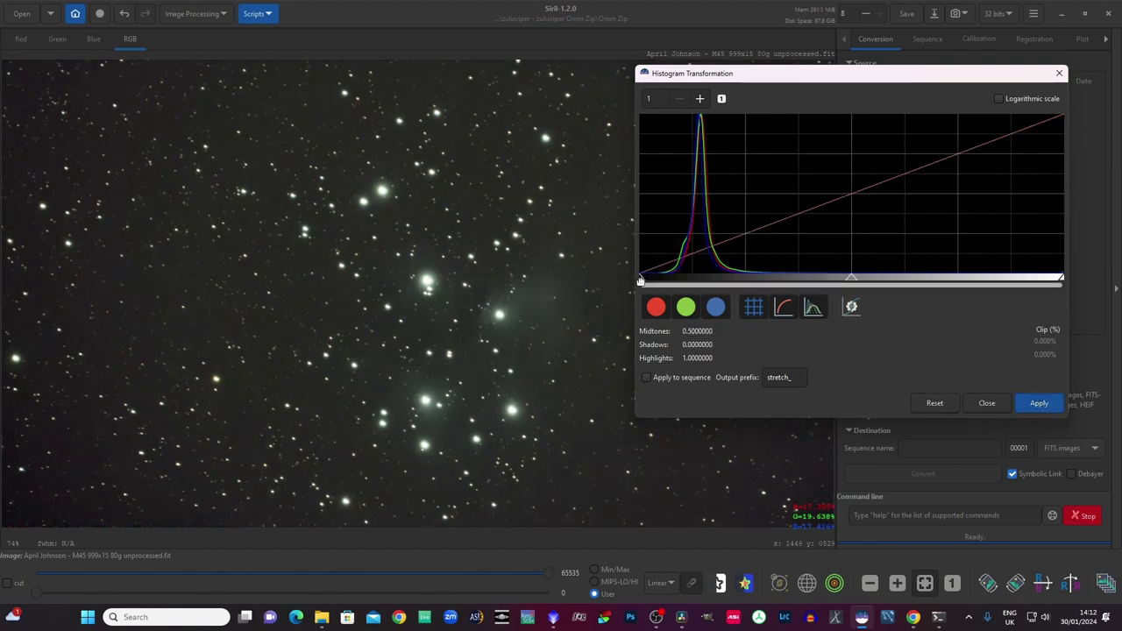
left_click_drag(642, 277, 647, 276)
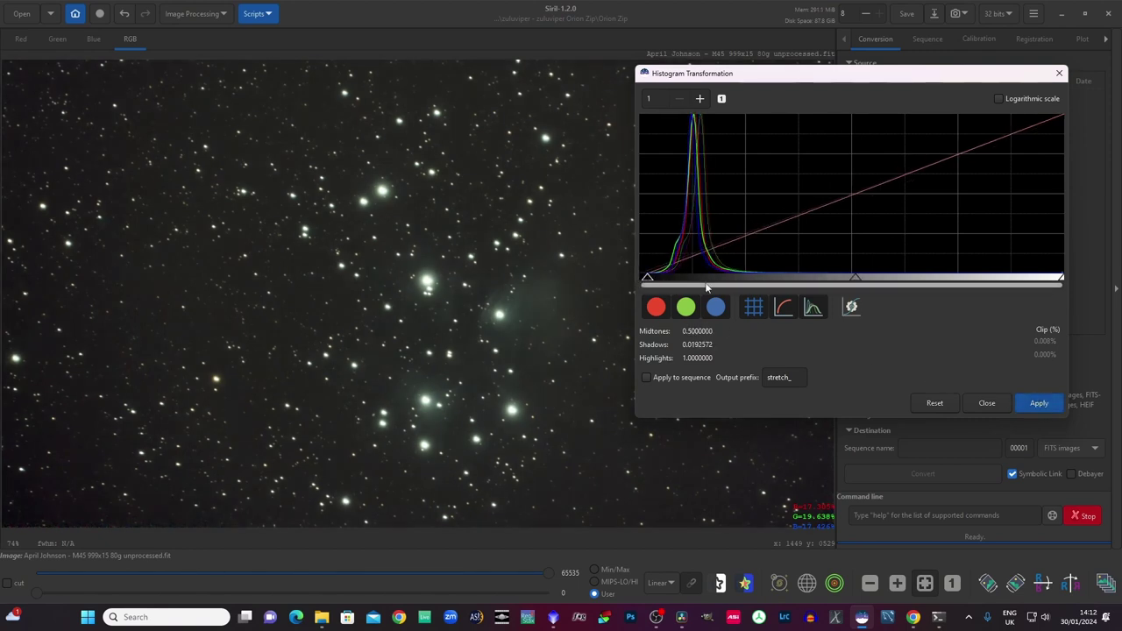
left_click_drag(856, 278, 832, 279)
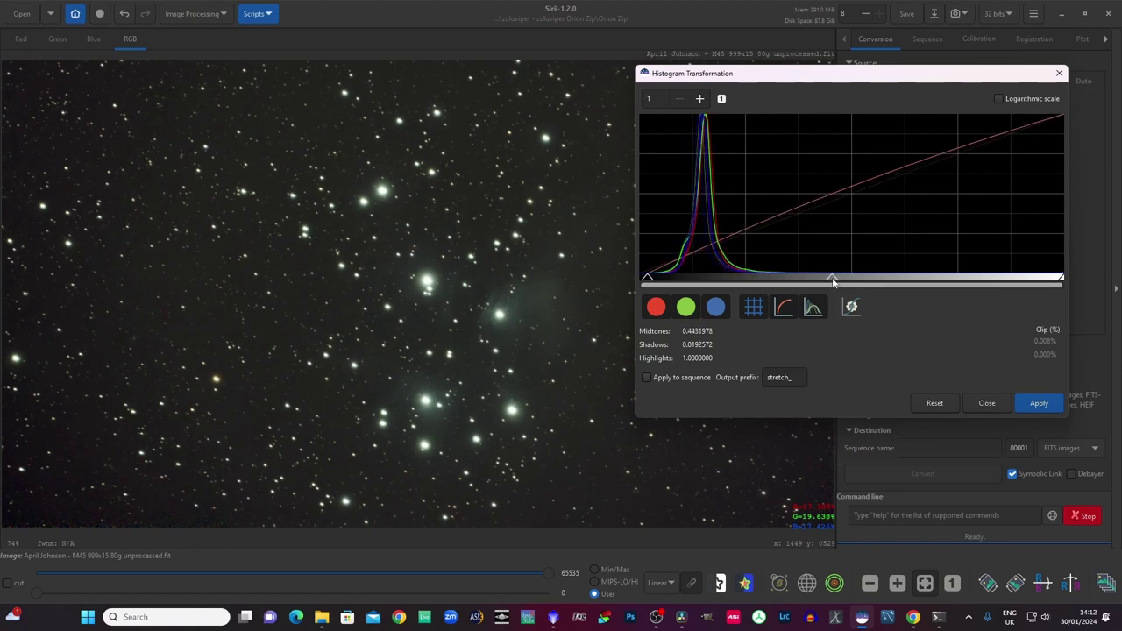
left_click(1038, 402)
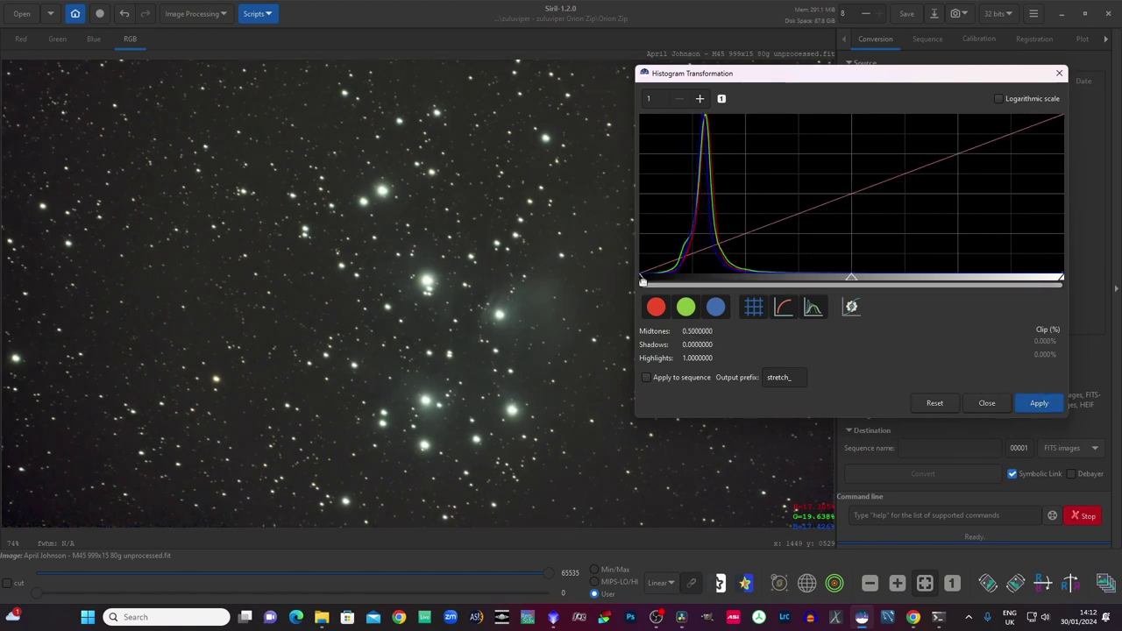
left_click_drag(640, 281, 646, 280)
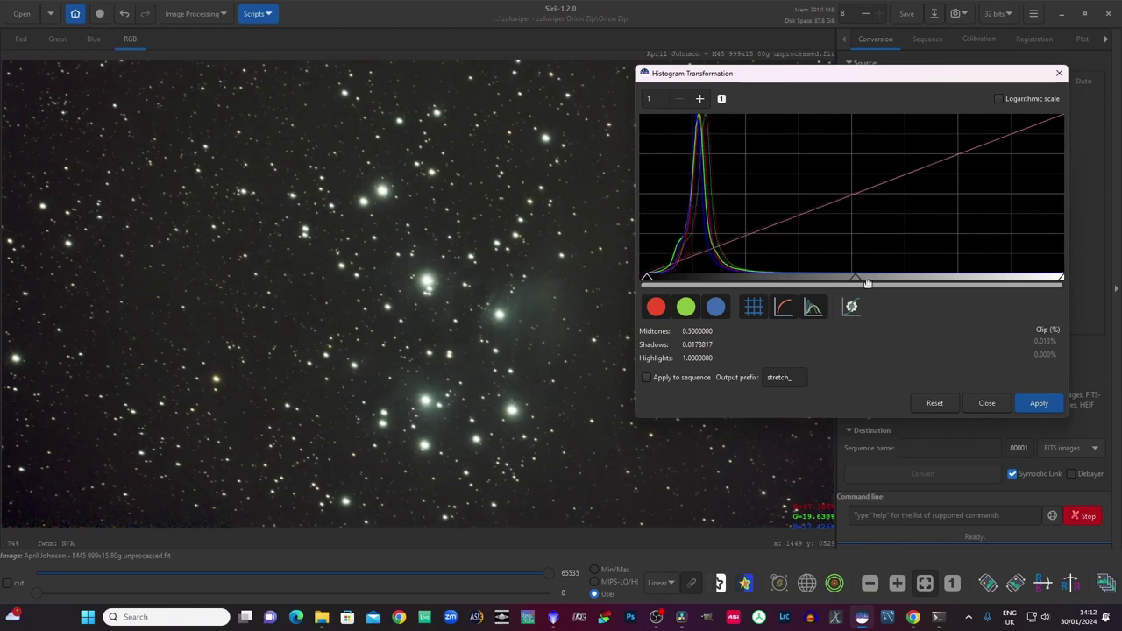
left_click_drag(856, 279, 816, 278)
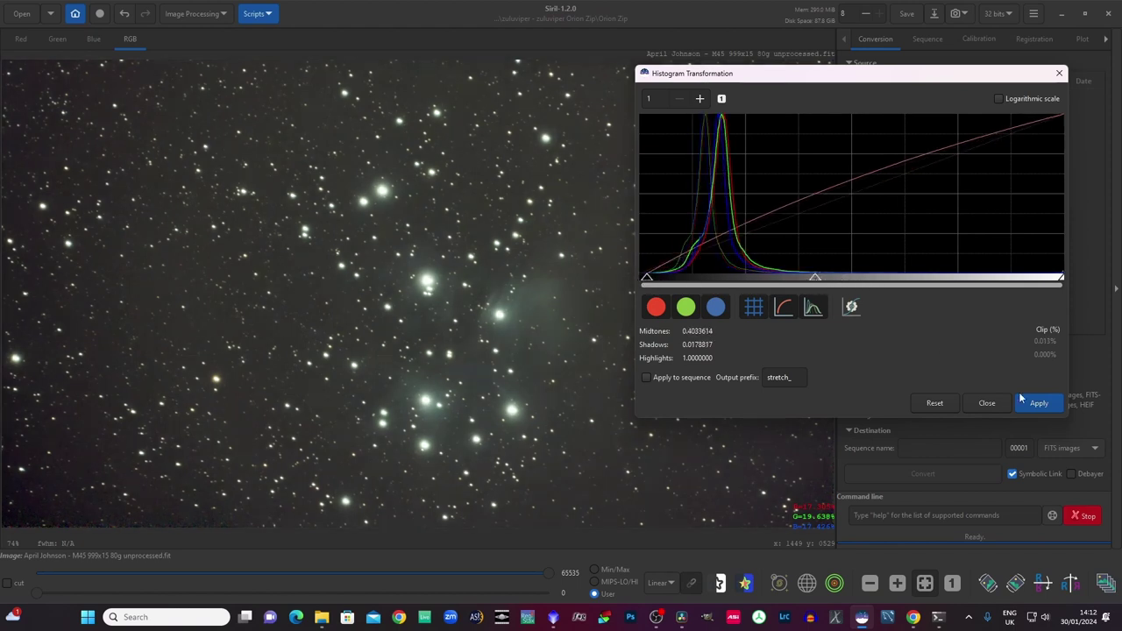
Step: Apply stretches through shadows 0.0151307 and midtones 0.4357542, then set midtones to 0.4649243
left_click(1039, 407)
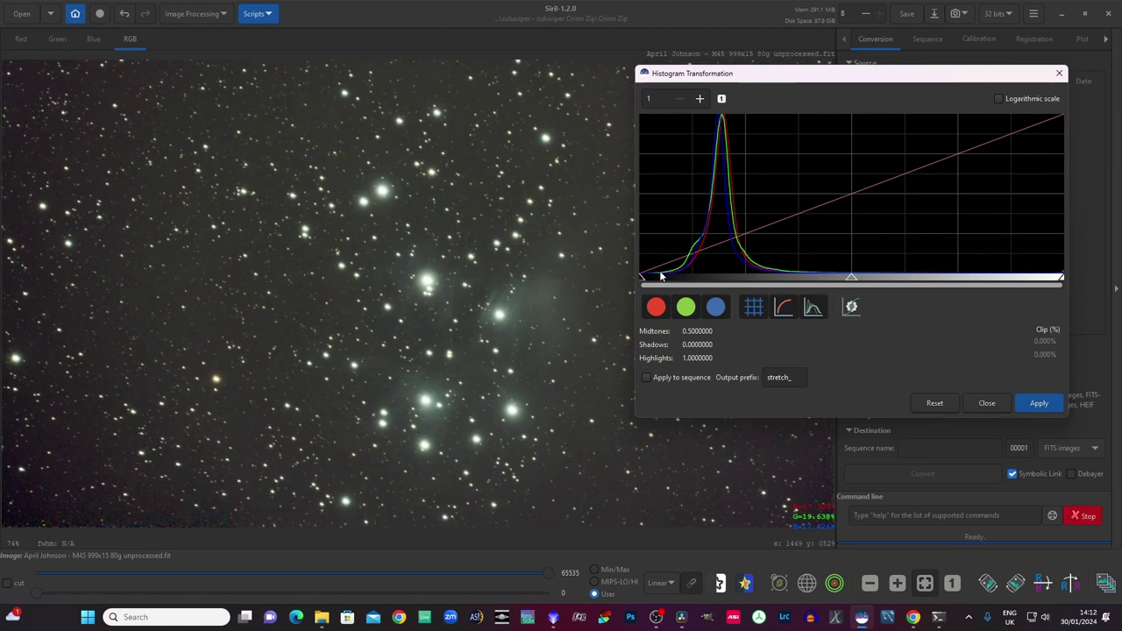
left_click_drag(641, 279, 666, 278)
left_click_drag(666, 278, 645, 278)
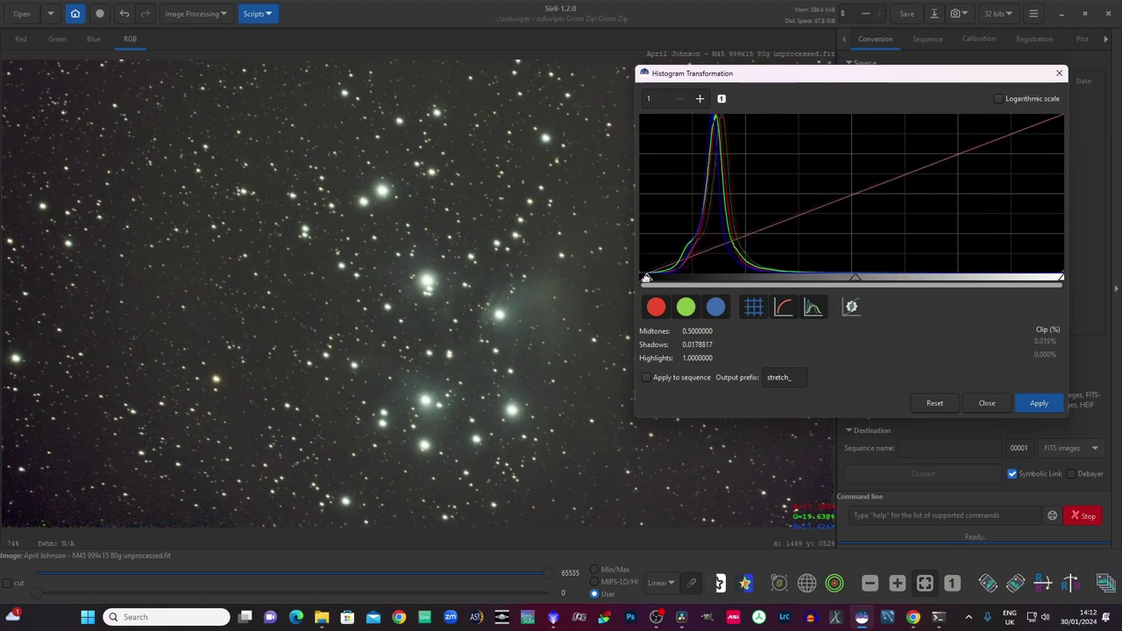
left_click_drag(853, 277, 829, 280)
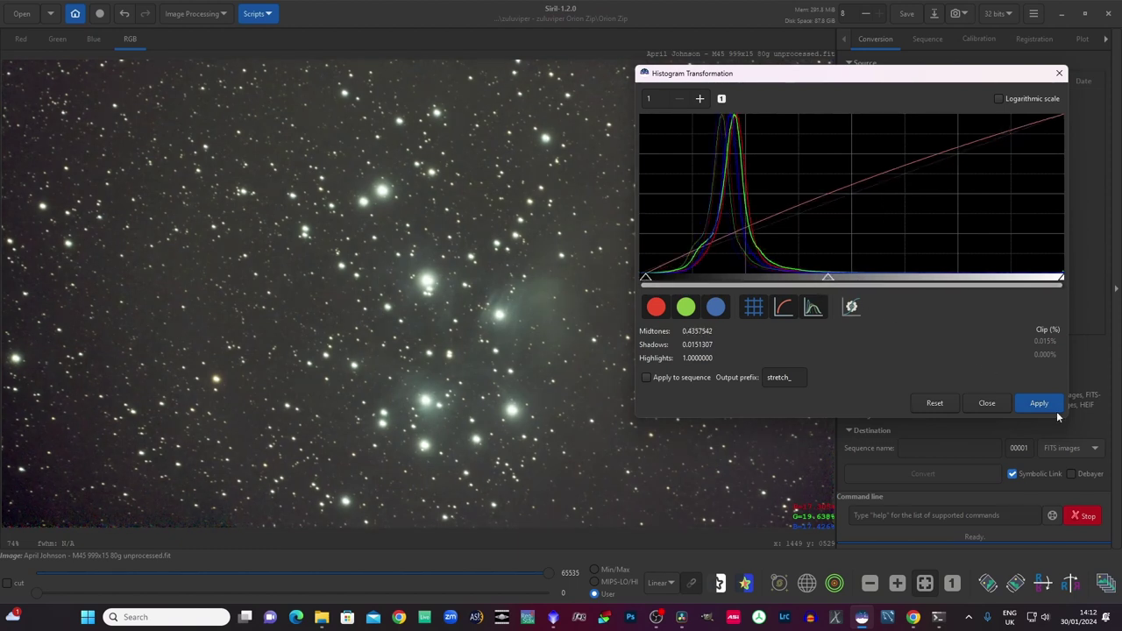
left_click(1038, 404)
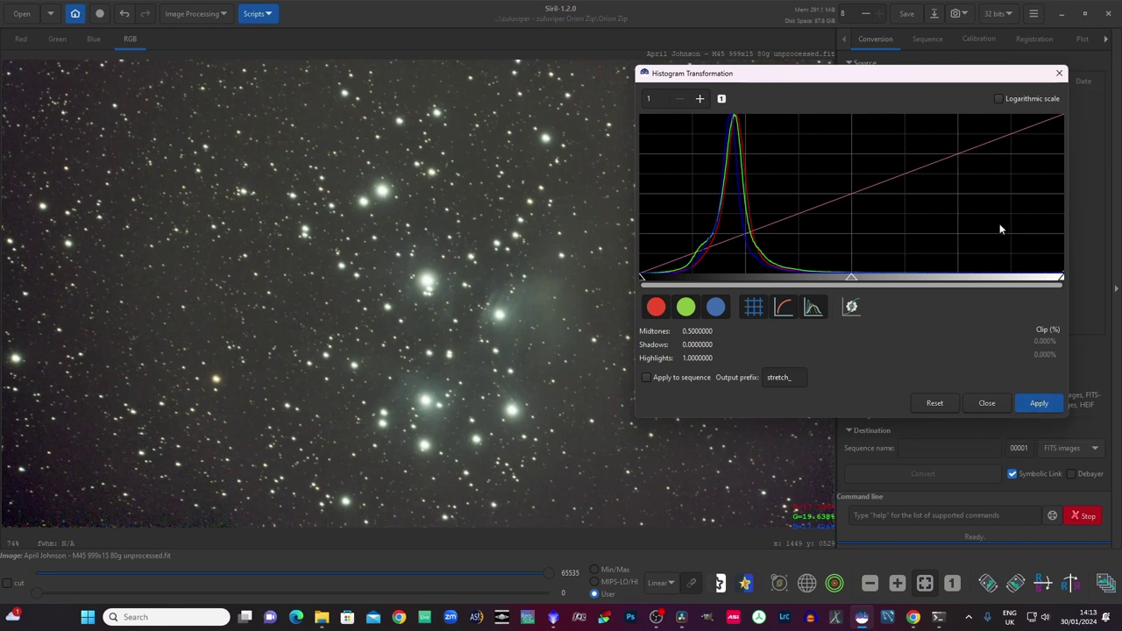
mouse_move(829, 81)
left_mouse_down()
mouse_move(708, 107)
mouse_move(826, 101)
left_mouse_up()
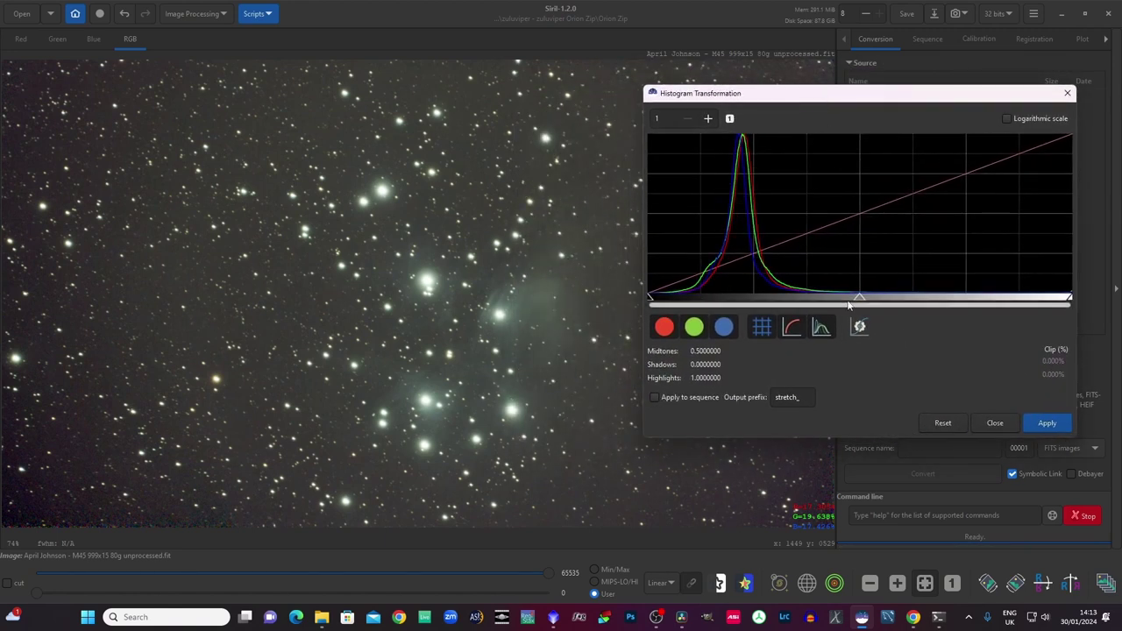
left_click_drag(860, 298, 845, 299)
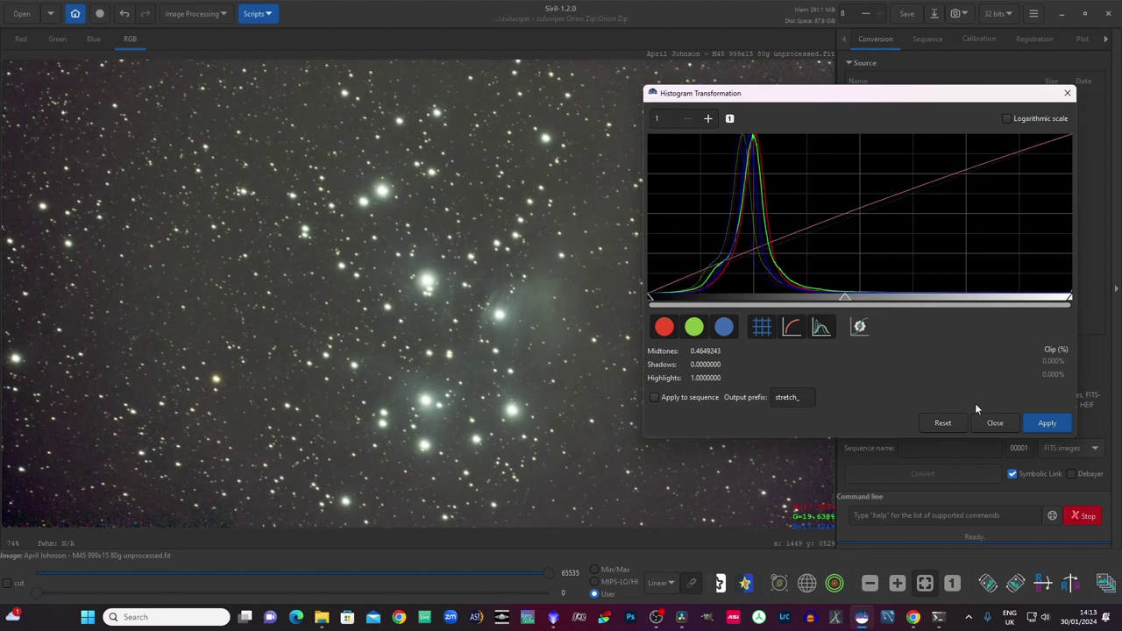
Step: Apply the 0.4649243 midtones stretch, then preview midtones at 0.4786795 with shadows at 0
left_click(1043, 425)
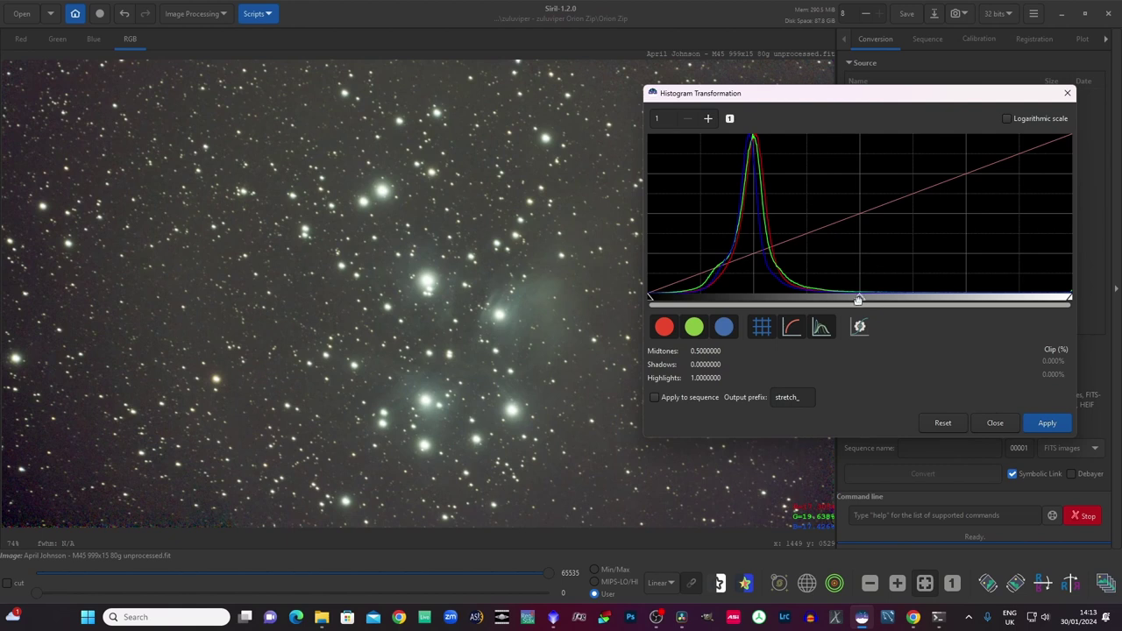
left_click_drag(858, 300, 904, 300)
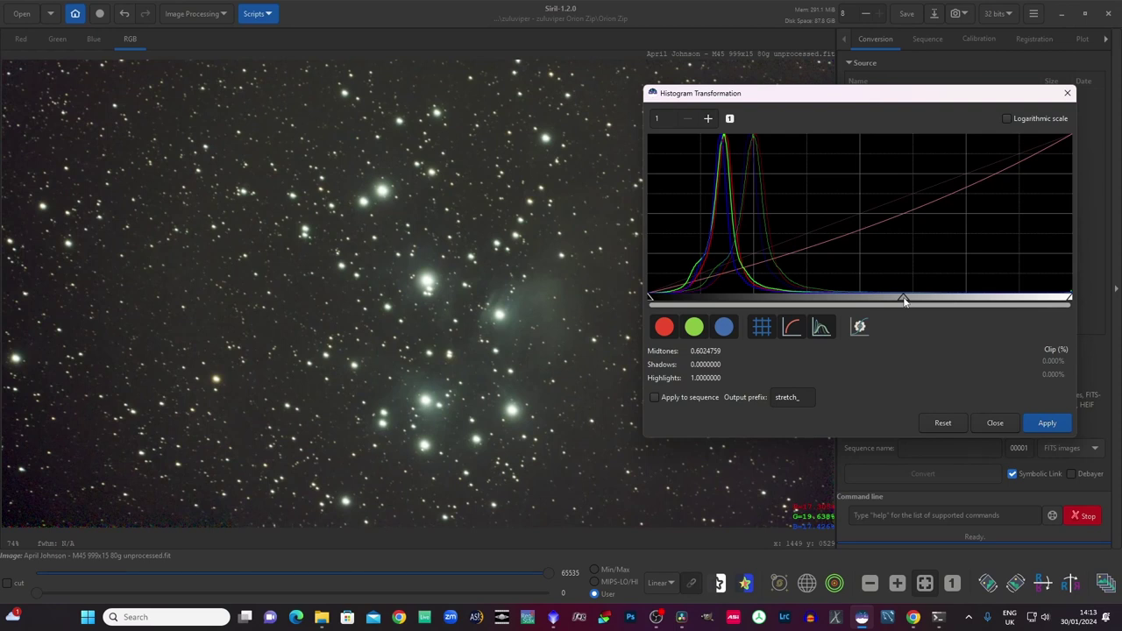
left_click_drag(905, 300, 852, 305)
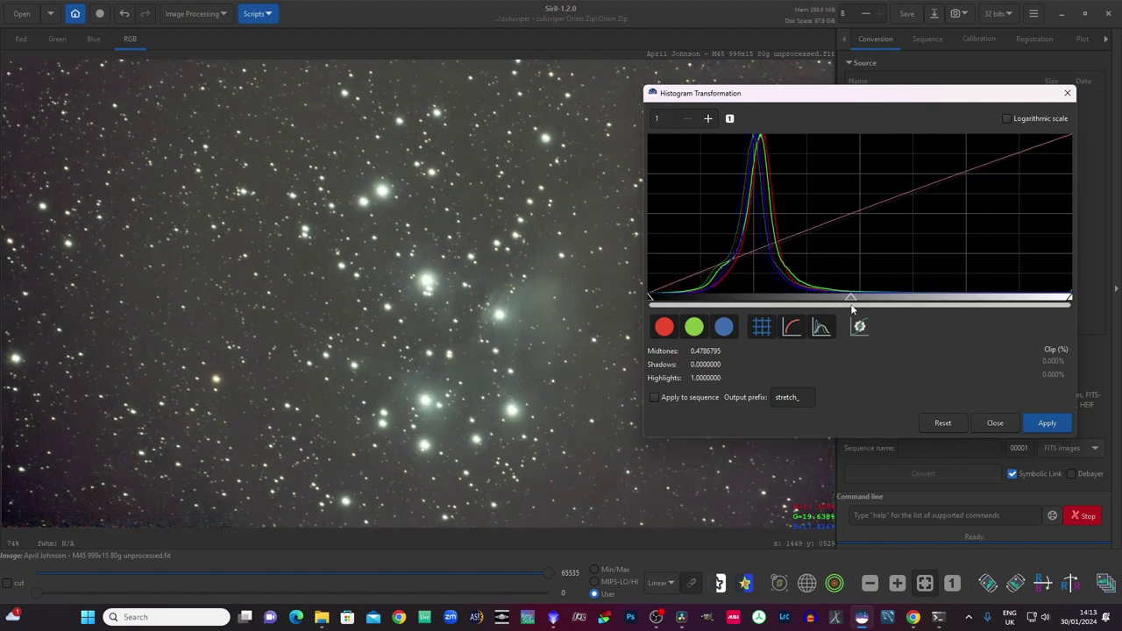